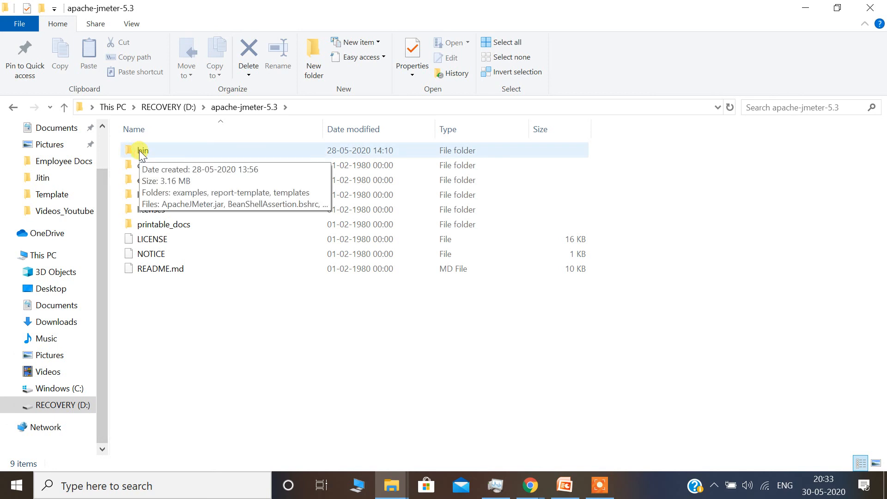
- Launch JMeter by running ApacheJMeter.jar from the bin folder of apache-jmeter-5.3
{"action": "double_click", "coordinate": [140, 152]}
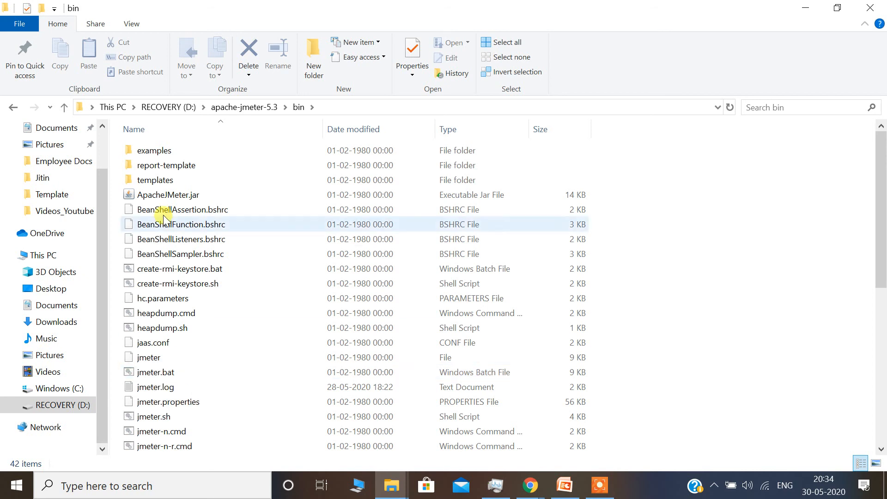
{"action": "double_click", "coordinate": [180, 197]}
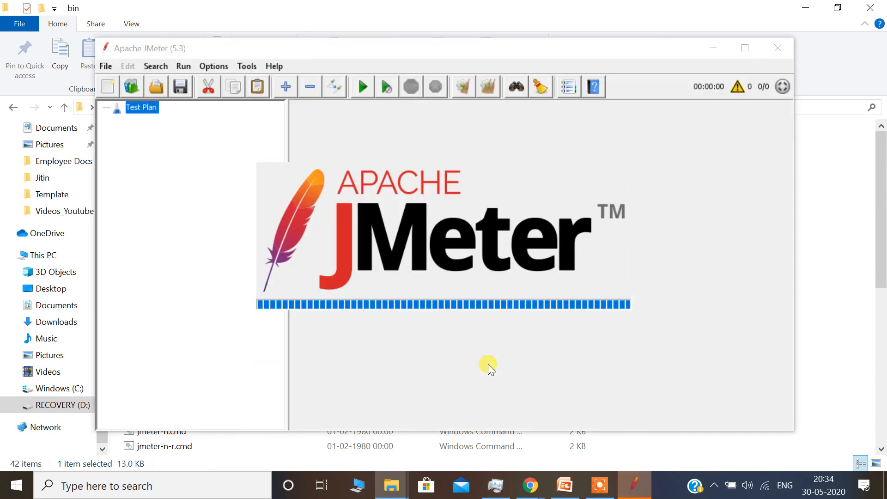
{"action": "left_click", "coordinate": [206, 225]}
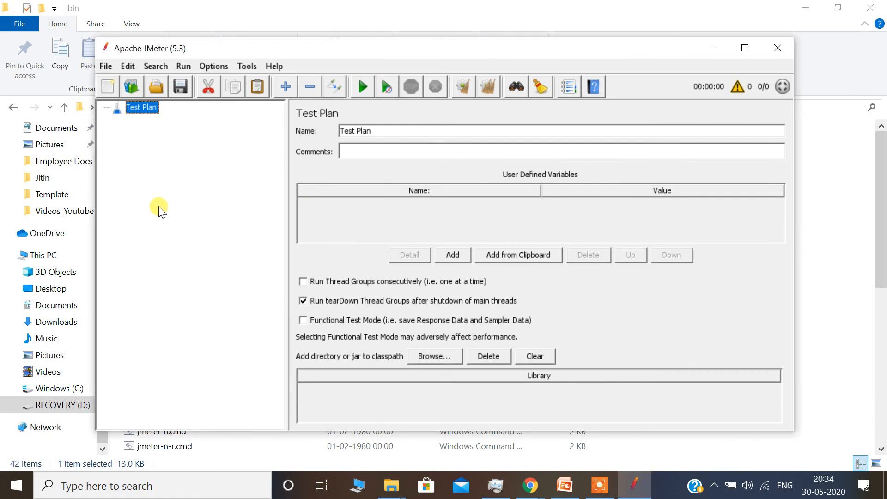
- Review the available Look and Feel themes in JMeter without changing the selected one
{"action": "left_click", "coordinate": [206, 65]}
{"action": "mouse_move", "coordinate": [307, 85]}
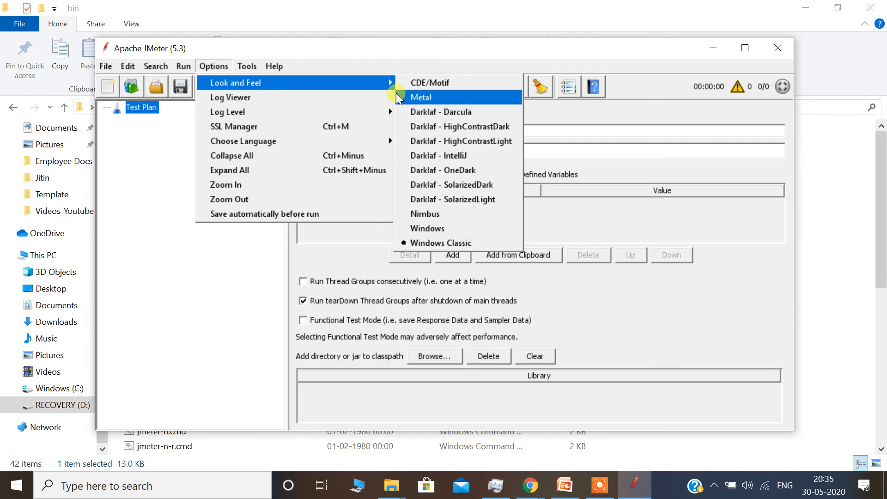
{"action": "mouse_move", "coordinate": [227, 85]}
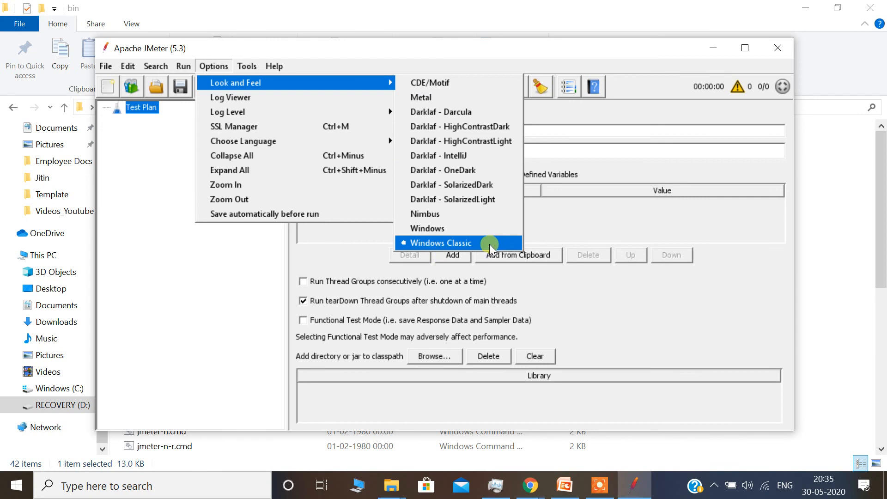
{"action": "left_click", "coordinate": [185, 285]}
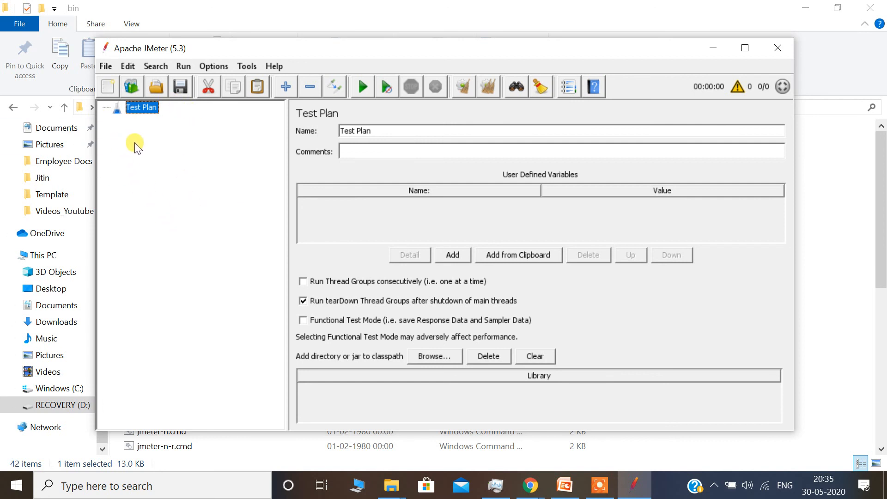
- Add a Thread Group to the Test Plan
{"action": "right_click", "coordinate": [137, 109]}
{"action": "mouse_move", "coordinate": [219, 117]}
{"action": "mouse_move", "coordinate": [348, 118]}
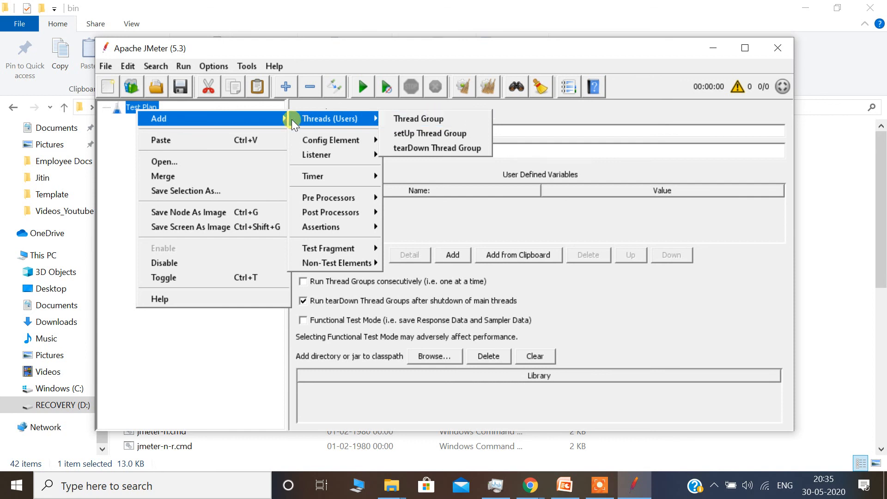
{"action": "left_click", "coordinate": [459, 119]}
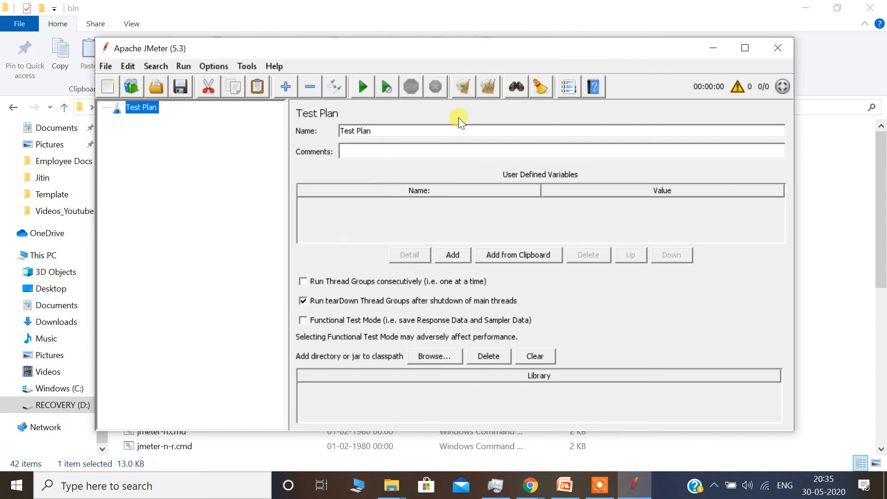
{"action": "left_click", "coordinate": [132, 106]}
{"action": "right_click", "coordinate": [132, 106]}
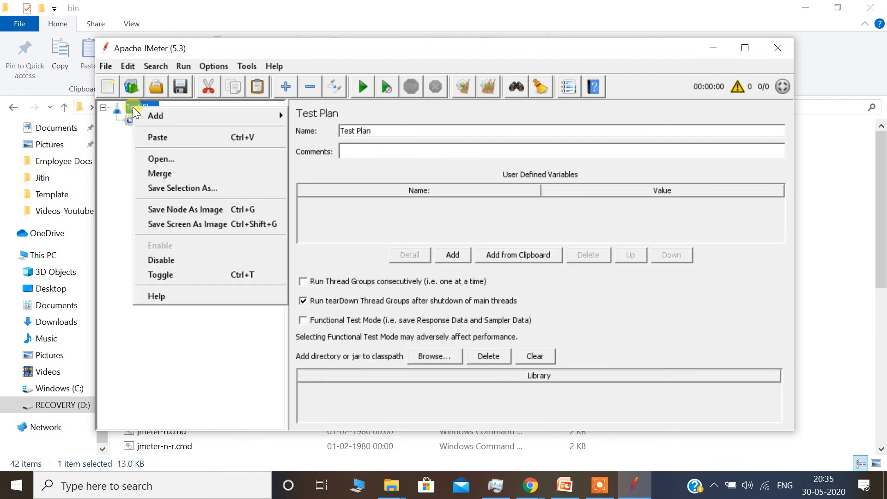
{"action": "left_click", "coordinate": [115, 180]}
- Add a Transaction Controller logic controller under the Thread Group
{"action": "left_click", "coordinate": [172, 120]}
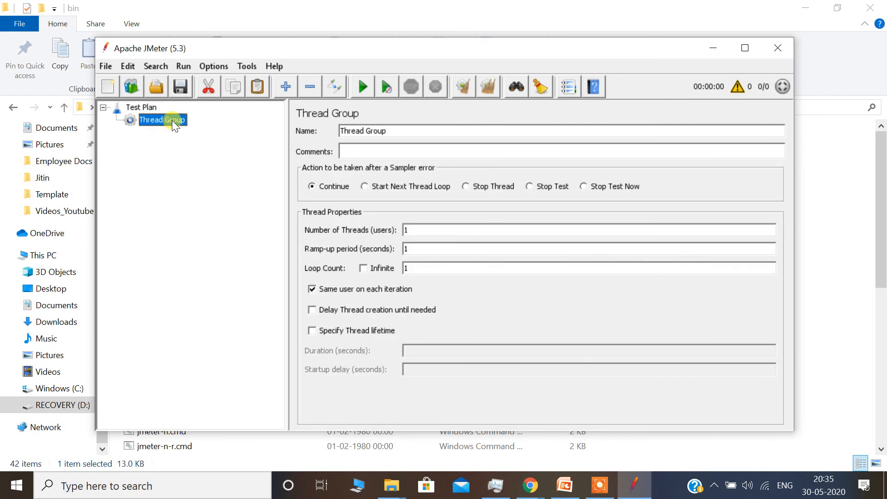
{"action": "right_click", "coordinate": [171, 121]}
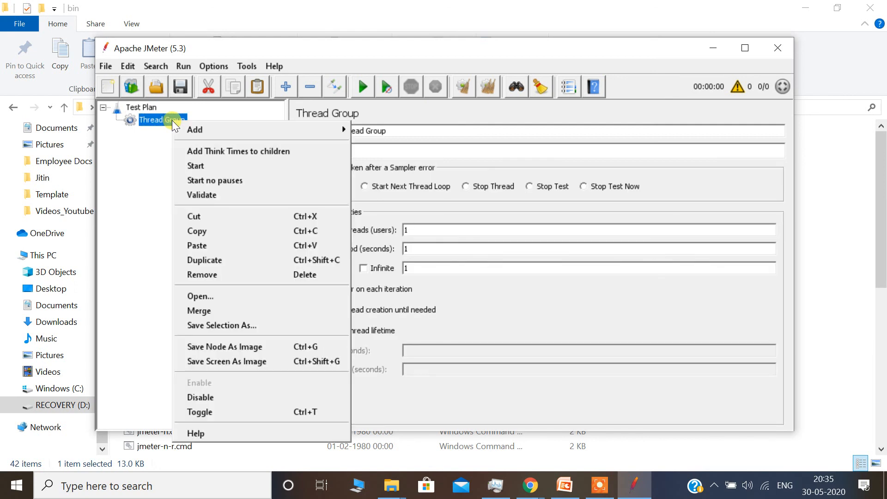
{"action": "mouse_move", "coordinate": [257, 128]}
{"action": "mouse_move", "coordinate": [393, 147]}
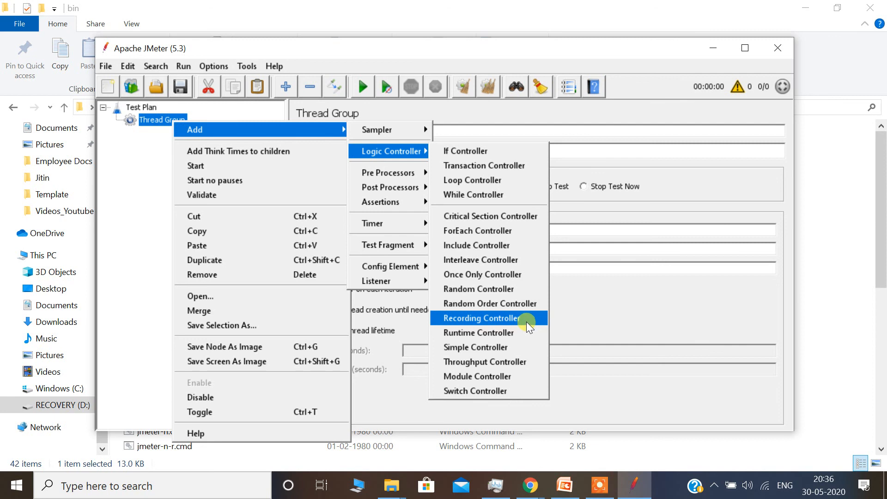
{"action": "left_click", "coordinate": [519, 165]}
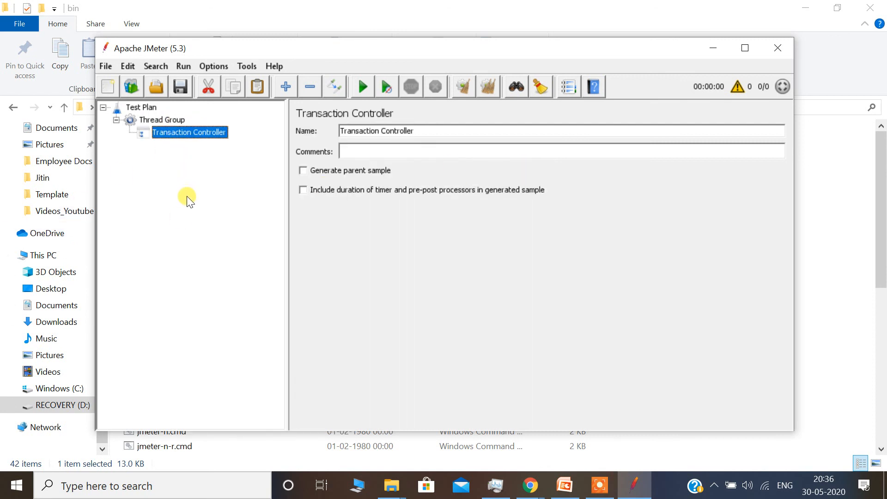
- Copy the Transaction Controller and paste it five times into the Thread Group
{"action": "left_click", "coordinate": [166, 119]}
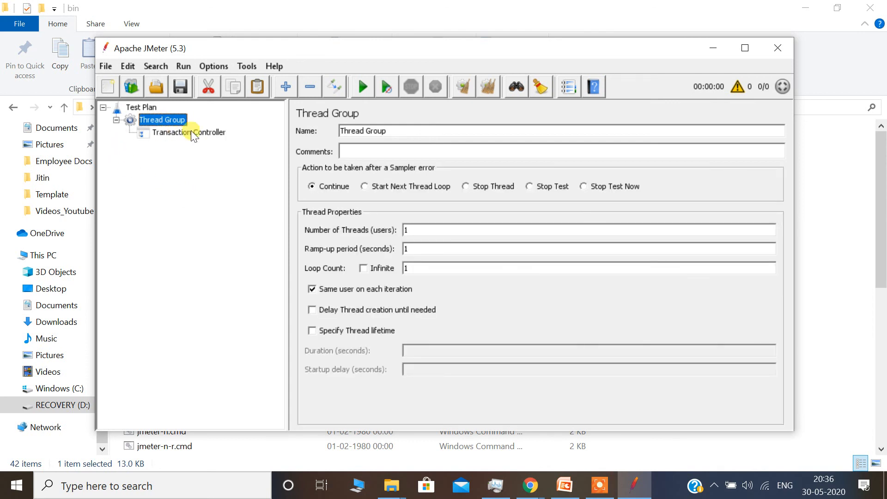
{"action": "left_click", "coordinate": [201, 132]}
{"action": "left_click", "coordinate": [160, 121]}
{"action": "key", "text": "ctrl+v"}
{"action": "key", "text": "ctrl+v"}
{"action": "key", "text": "ctrl+v"}
{"action": "key", "text": "ctrl+v"}
{"action": "key", "text": "ctrl+v"}
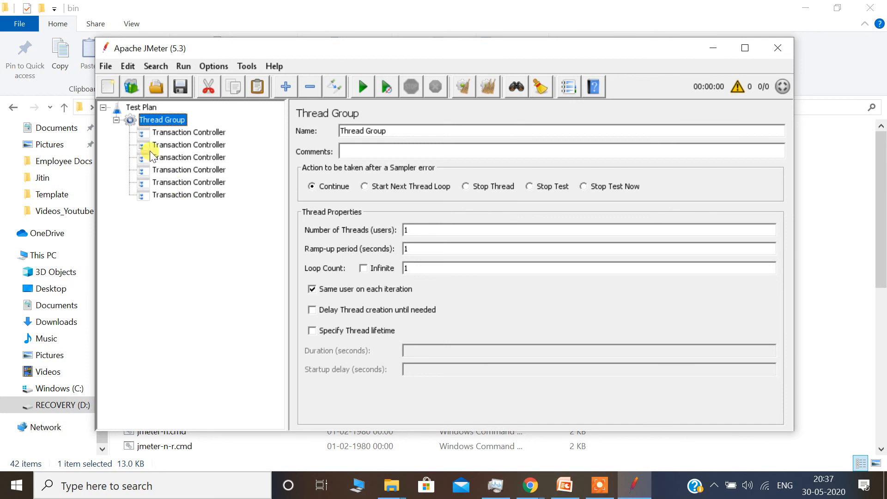
- Add one more new Transaction Controller under the Thread Group, after the pasted copies
{"action": "right_click", "coordinate": [173, 119]}
{"action": "mouse_move", "coordinate": [230, 133]}
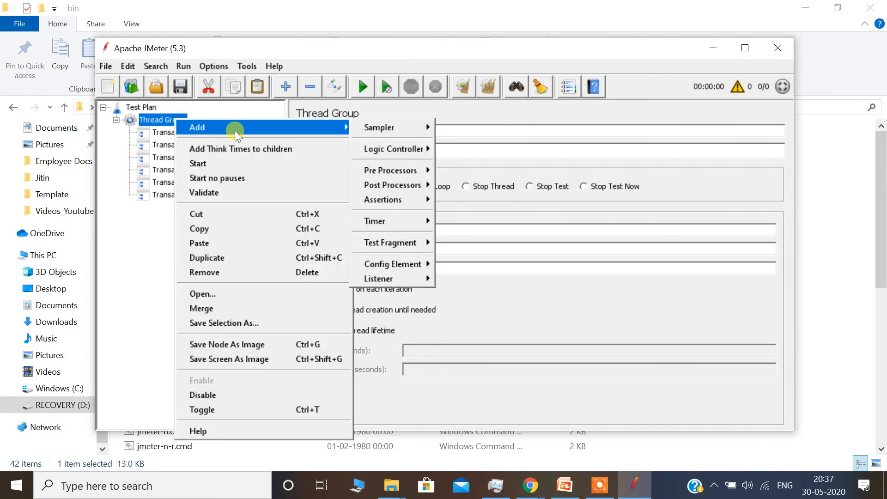
{"action": "mouse_move", "coordinate": [388, 149]}
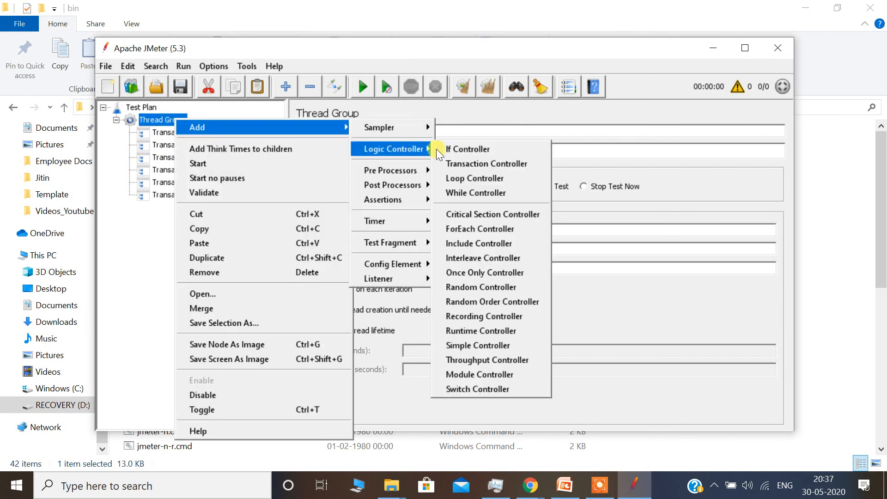
{"action": "left_click", "coordinate": [508, 163]}
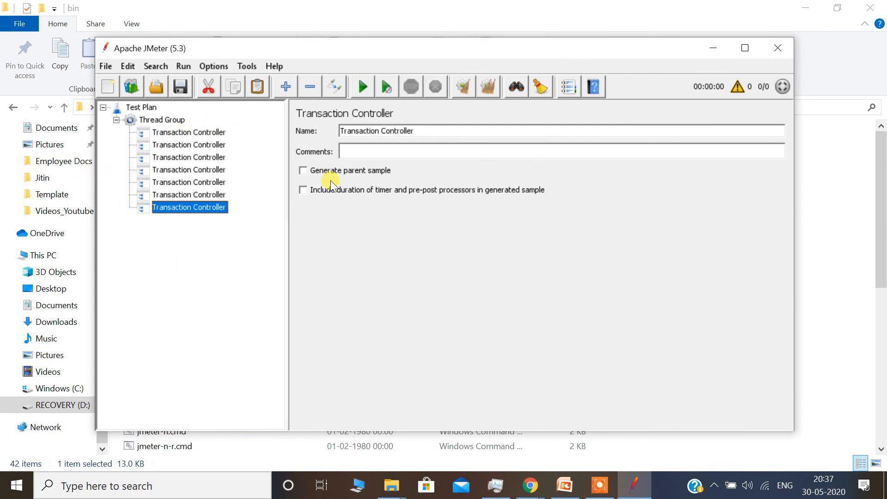
- Switch to PowerPoint and copy the transaction name W01_T01_Launch from the table on the Workflow Understanding slide
{"action": "left_click", "coordinate": [565, 485]}
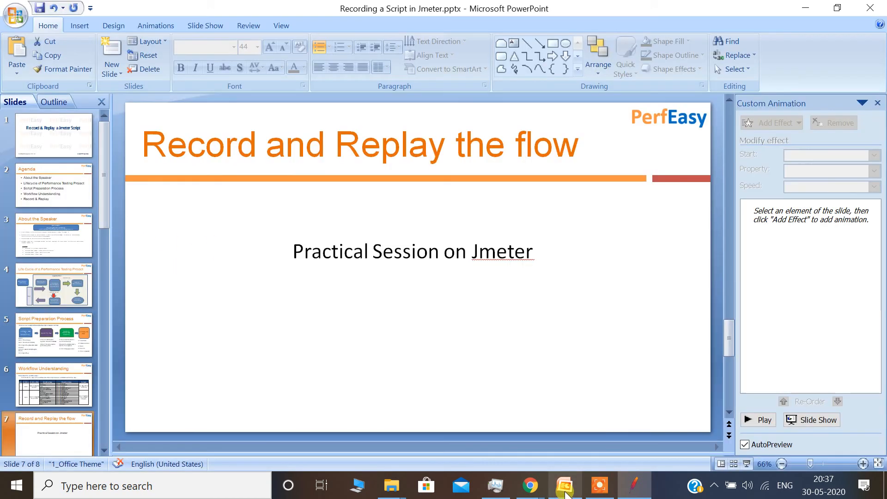
{"action": "left_click", "coordinate": [40, 370]}
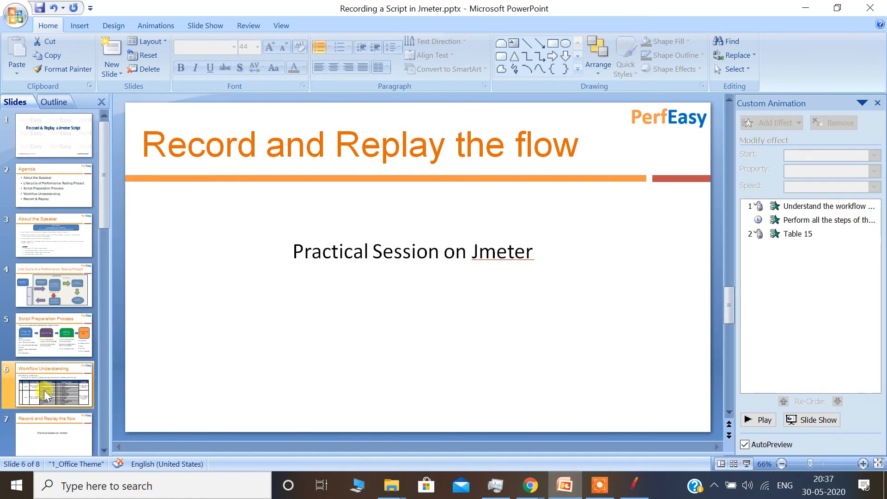
{"action": "left_click_drag", "start_coordinate": [156, 276], "coordinate": [300, 272]}
{"action": "left_click", "coordinate": [330, 256]}
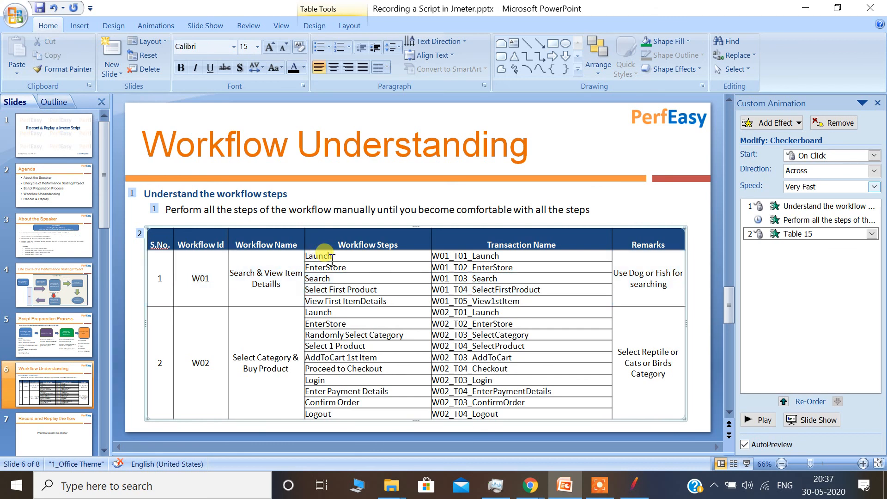
{"action": "double_click", "coordinate": [468, 255]}
{"action": "key", "text": "ctrl+c"}
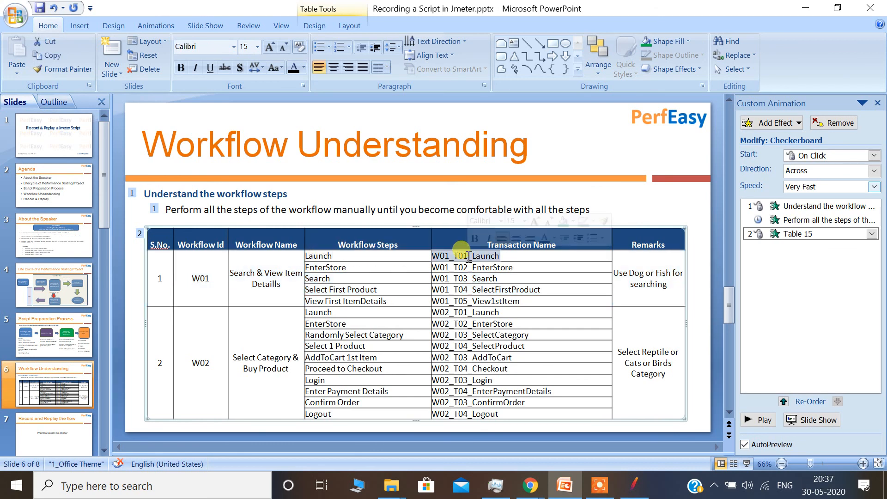
- Switch to JMeter and rename the first Transaction Controller in the Thread Group as W01_T01_Launch
{"action": "left_click", "coordinate": [634, 485]}
{"action": "left_click", "coordinate": [215, 136]}
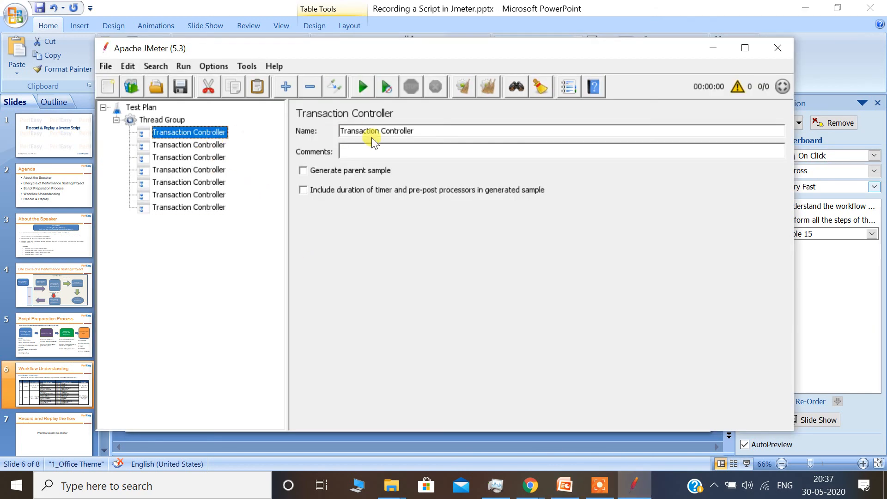
{"action": "left_click_drag", "start_coordinate": [425, 131], "coordinate": [340, 131]}
{"action": "key", "text": "ctrl+v"}
{"action": "left_click_drag", "start_coordinate": [417, 131], "coordinate": [341, 131]}
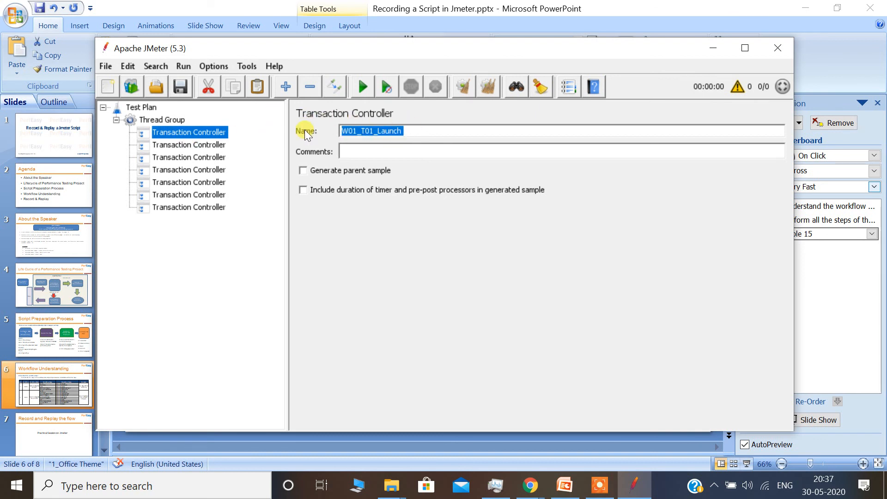
- Rename the second Transaction Controller as W01_T02_EnterStore, copying the name from the workflow table in PowerPoint
{"action": "left_click", "coordinate": [179, 144]}
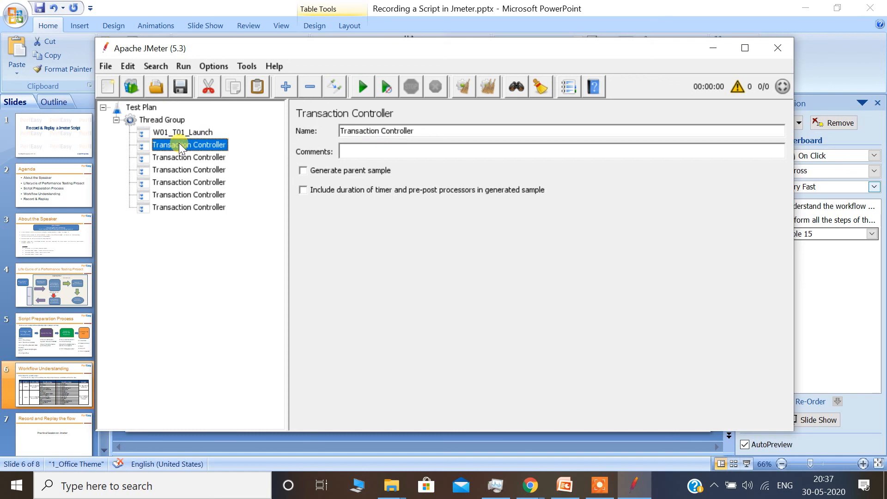
{"action": "left_click", "coordinate": [565, 482]}
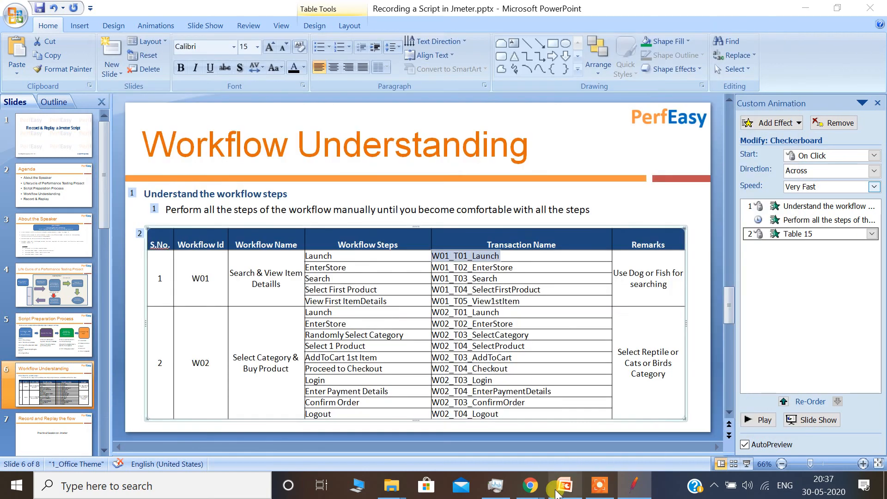
{"action": "left_click_drag", "start_coordinate": [517, 269], "coordinate": [412, 268]}
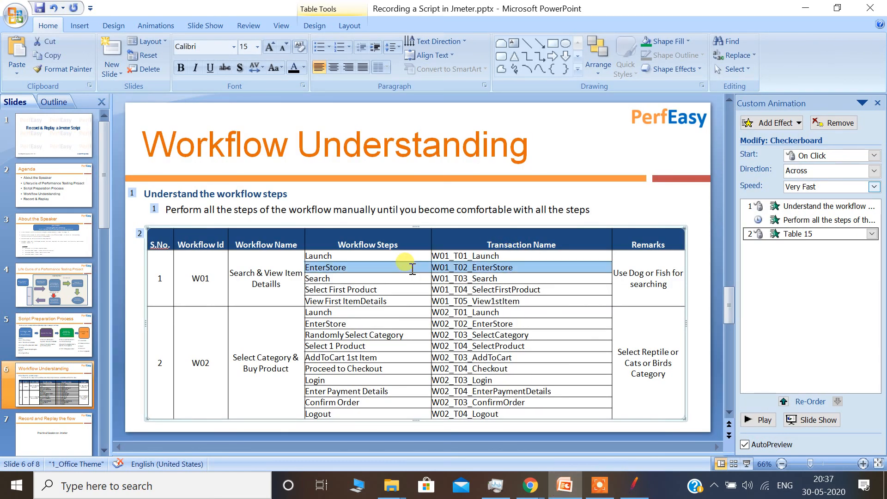
{"action": "left_click", "coordinate": [444, 269]}
{"action": "double_click", "coordinate": [444, 268]}
{"action": "key", "text": "ctrl+c"}
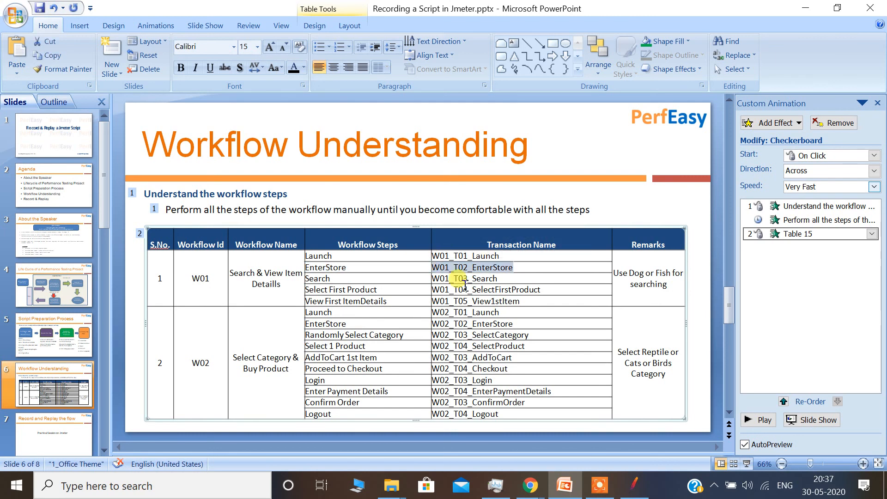
{"action": "left_click", "coordinate": [630, 492]}
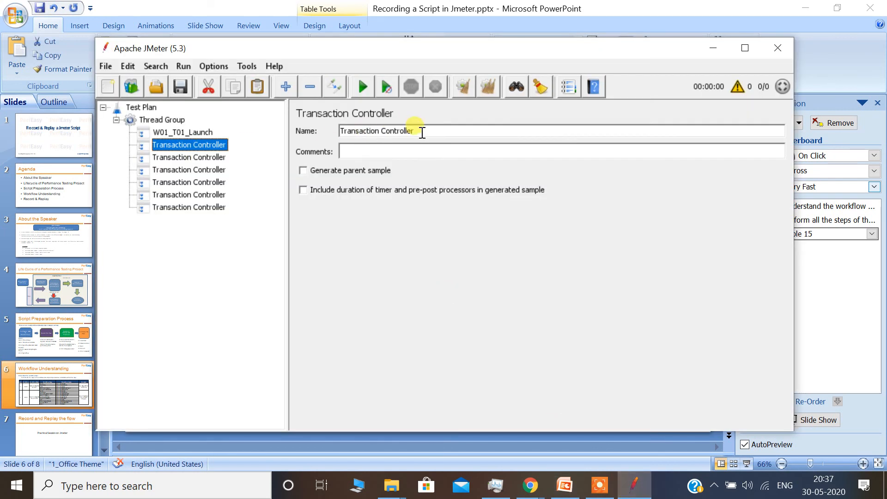
{"action": "left_click_drag", "start_coordinate": [418, 130], "coordinate": [283, 118]}
{"action": "key", "text": "ctrl+v"}
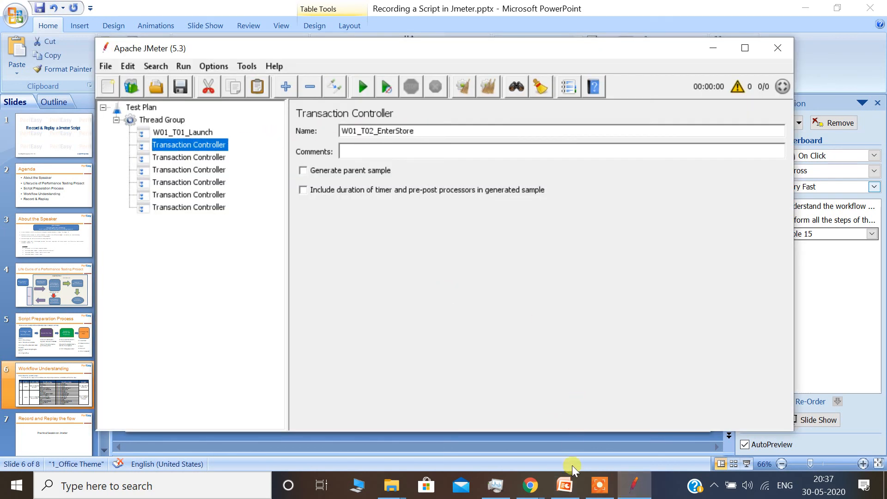
- Copy W01_T03_Search from the PowerPoint workflow table and rename the third Transaction Controller in JMeter with it
{"action": "left_click", "coordinate": [563, 486]}
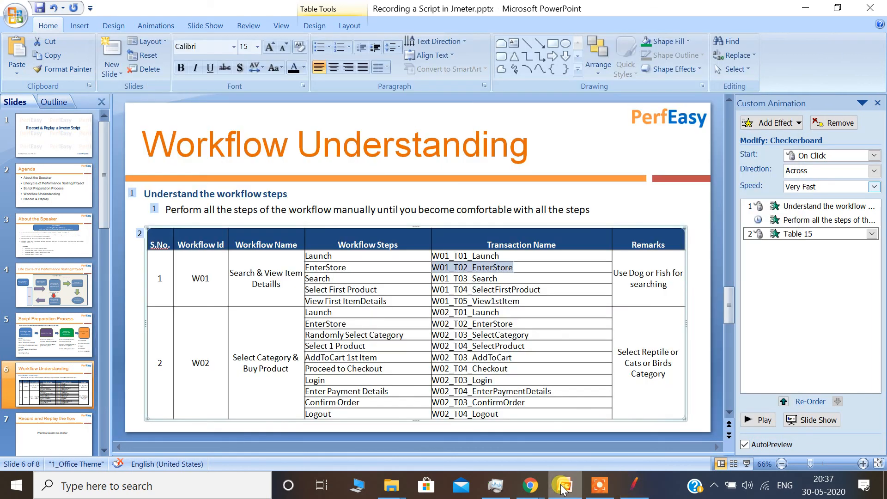
{"action": "double_click", "coordinate": [481, 280]}
{"action": "key", "text": "ctrl+c"}
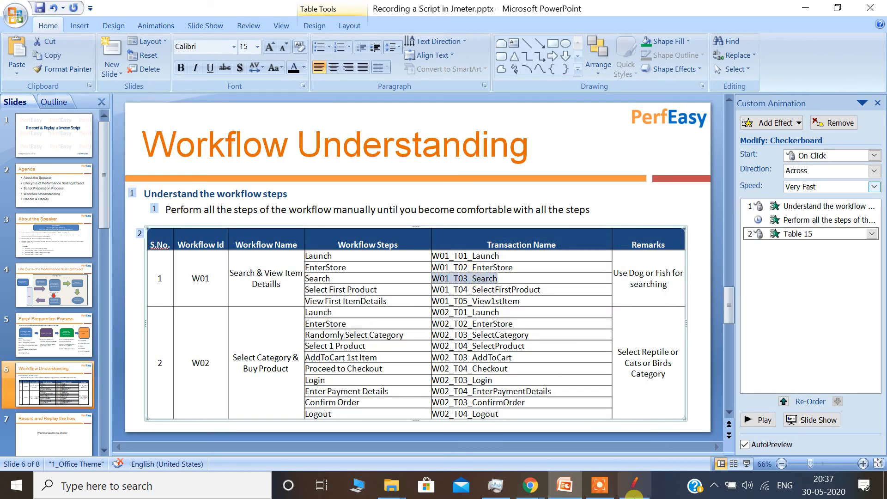
{"action": "left_click", "coordinate": [634, 485]}
{"action": "left_click", "coordinate": [178, 157]}
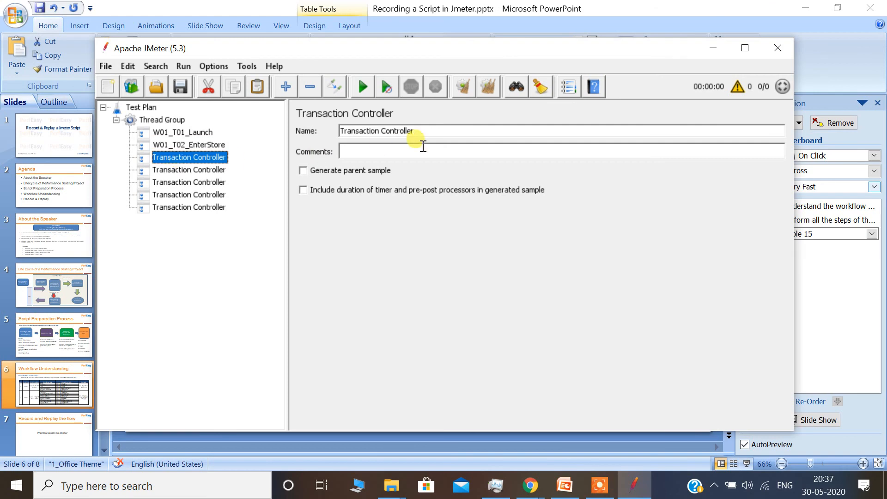
{"action": "left_click_drag", "start_coordinate": [424, 131], "coordinate": [326, 126]}
{"action": "key", "text": "ctrl+v"}
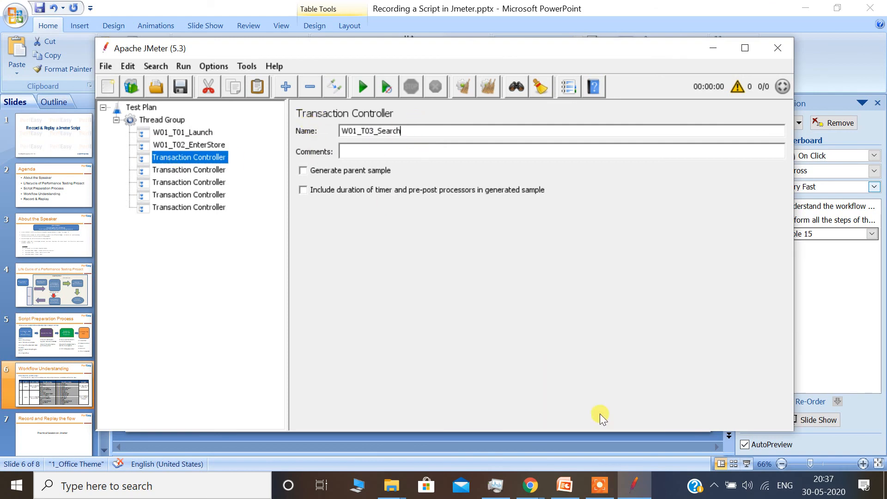
- Copy W01_T04_SelectFirstProduct from the PowerPoint workflow table and rename the fourth Transaction Controller in JMeter with it
{"action": "left_click", "coordinate": [566, 489]}
{"action": "left_click_drag", "start_coordinate": [508, 289], "coordinate": [432, 287]}
{"action": "key", "text": "ctrl+c"}
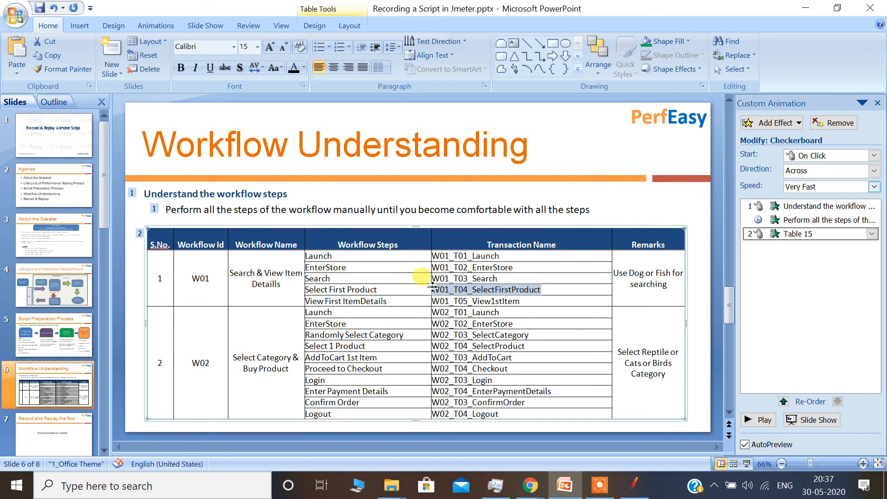
{"action": "left_click", "coordinate": [624, 489]}
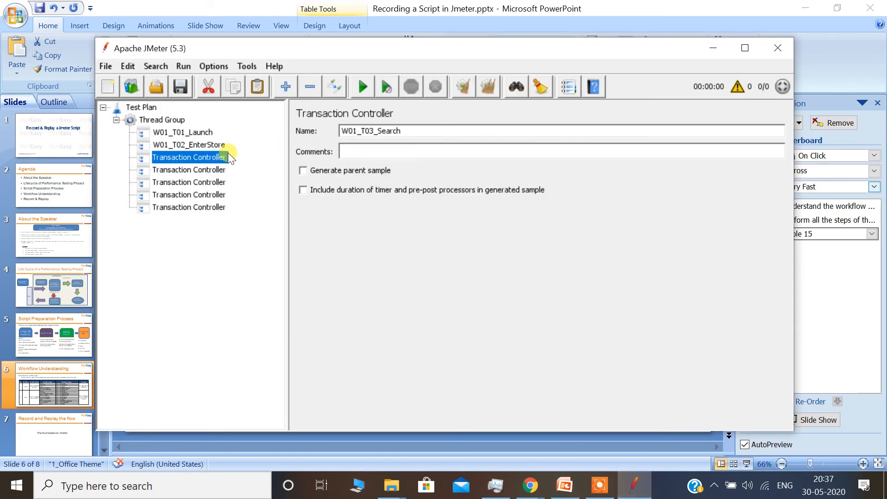
{"action": "left_click", "coordinate": [217, 169]}
{"action": "left_click_drag", "start_coordinate": [425, 126], "coordinate": [265, 119]}
{"action": "key", "text": "ctrl+v"}
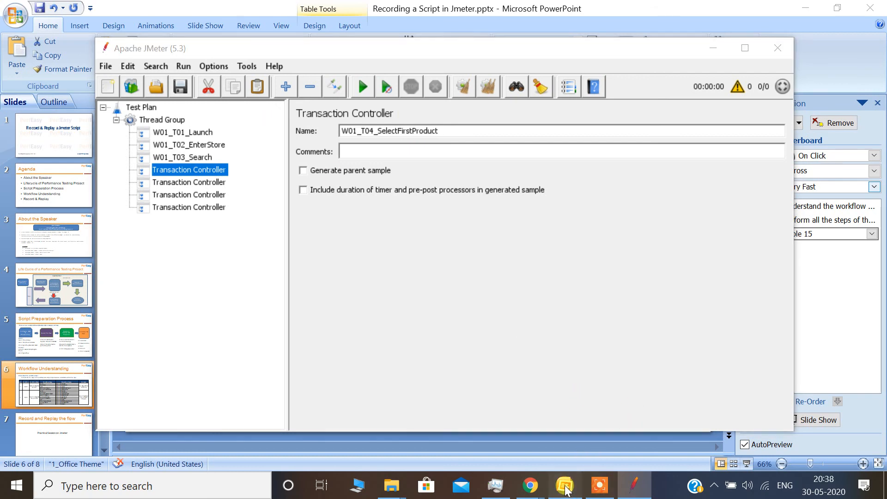
- Rename the fifth Transaction Controller as W01_T05_View1stItem, copying the name from the workflow table in PowerPoint
{"action": "left_click", "coordinate": [592, 485]}
{"action": "left_click_drag", "start_coordinate": [522, 301], "coordinate": [437, 298]}
{"action": "key", "text": "ctrl+c"}
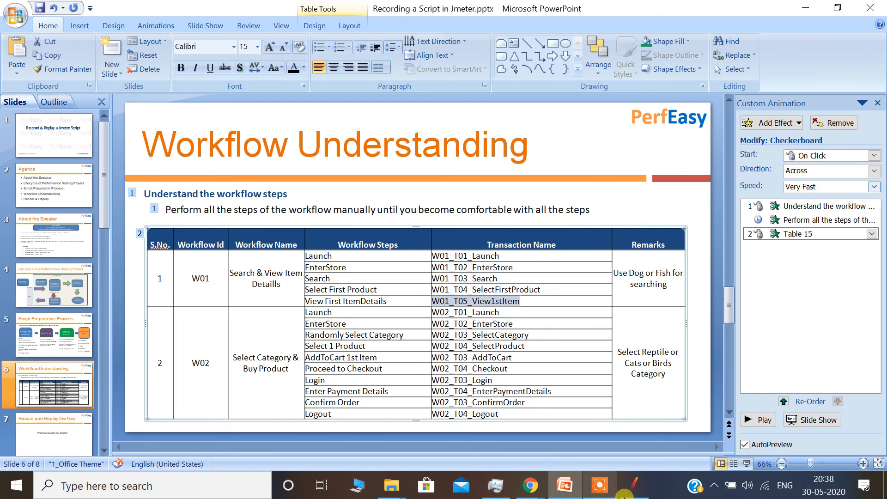
{"action": "left_click", "coordinate": [634, 485]}
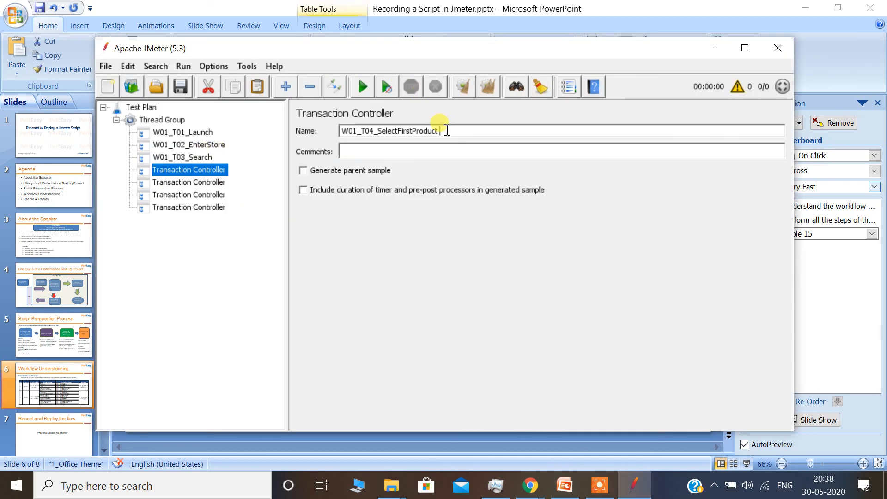
{"action": "key", "text": "ctrl+a"}
{"action": "left_click", "coordinate": [163, 182]}
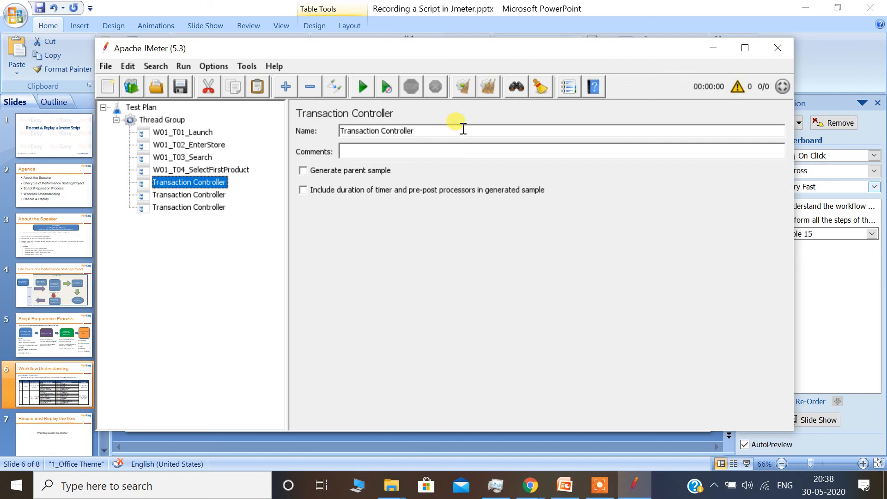
{"action": "left_click_drag", "start_coordinate": [463, 129], "coordinate": [300, 130]}
{"action": "key", "text": "ctrl+v"}
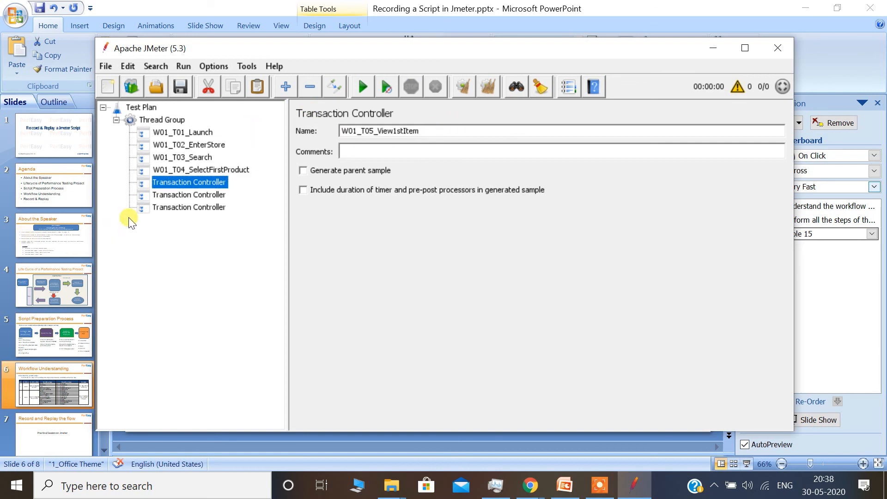
- Remove the two unnamed Transaction Controllers left over at the end of the Thread Group
{"action": "left_click", "coordinate": [188, 195]}
{"action": "key", "text": "shift+Down"}
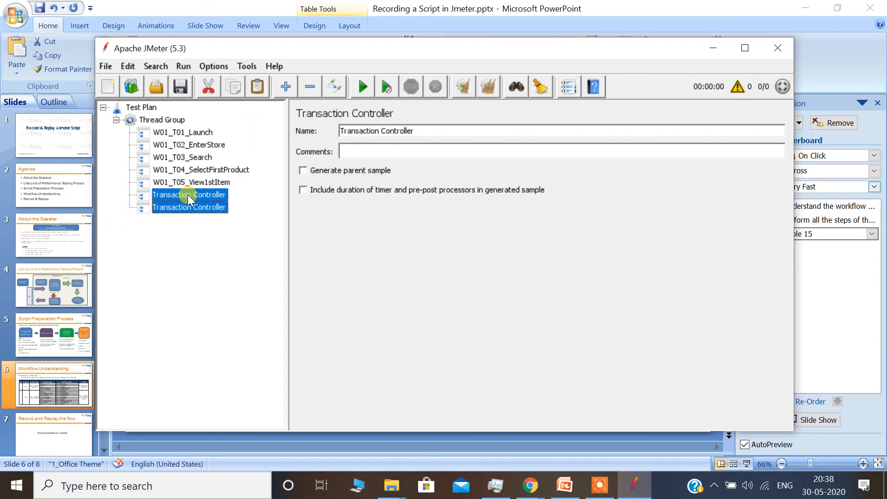
{"action": "right_click", "coordinate": [188, 195]}
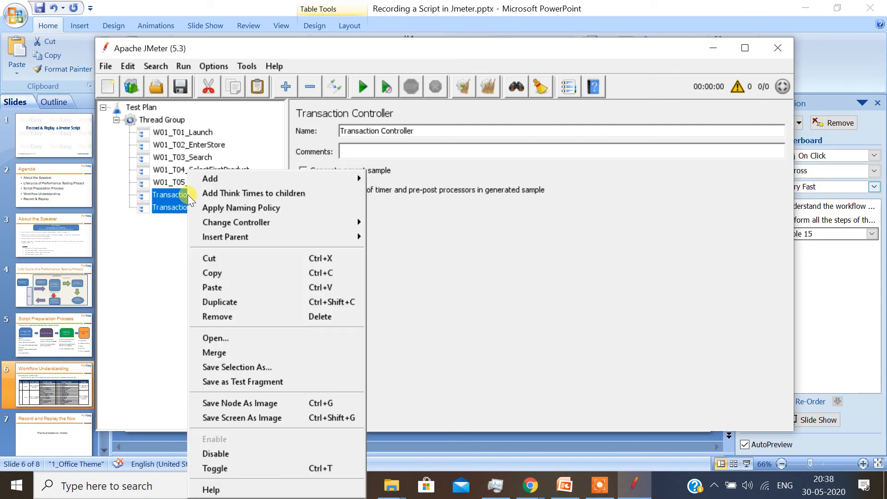
{"action": "left_click", "coordinate": [257, 323]}
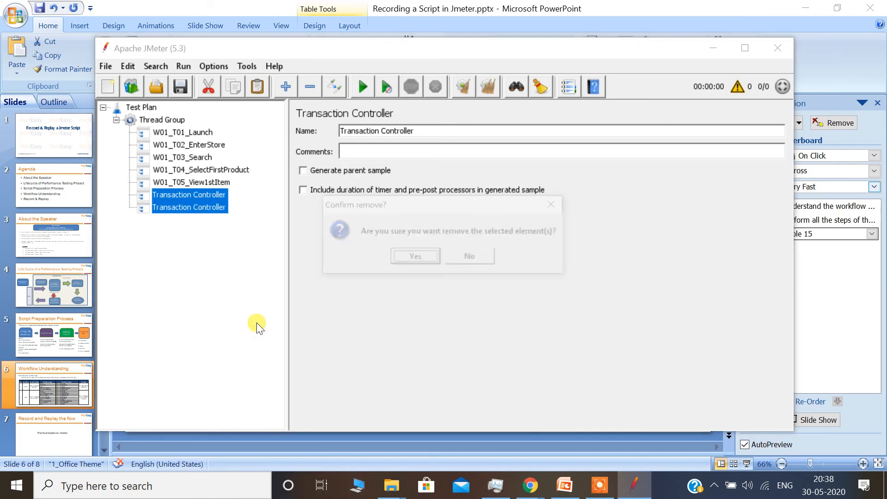
{"action": "left_click", "coordinate": [418, 259]}
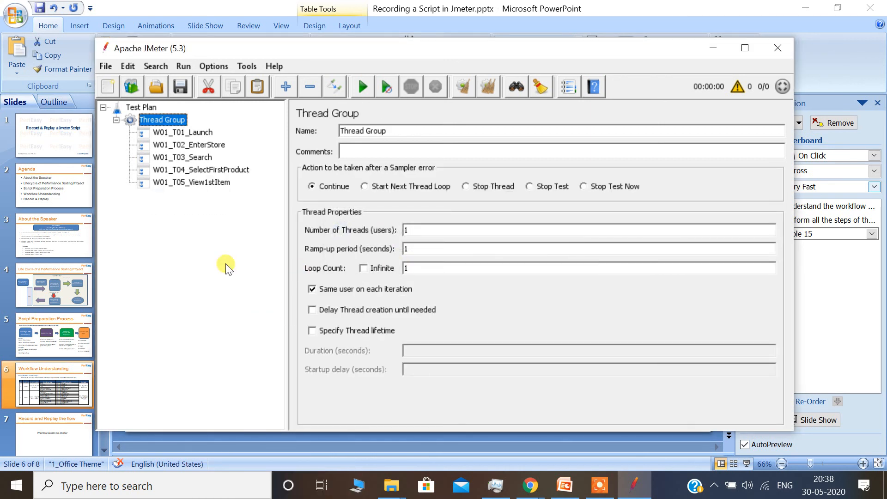
- Go through the renamed Transaction Controllers and clear any trailing space at the end of their names
{"action": "left_click", "coordinate": [168, 132]}
{"action": "key", "text": "Down"}
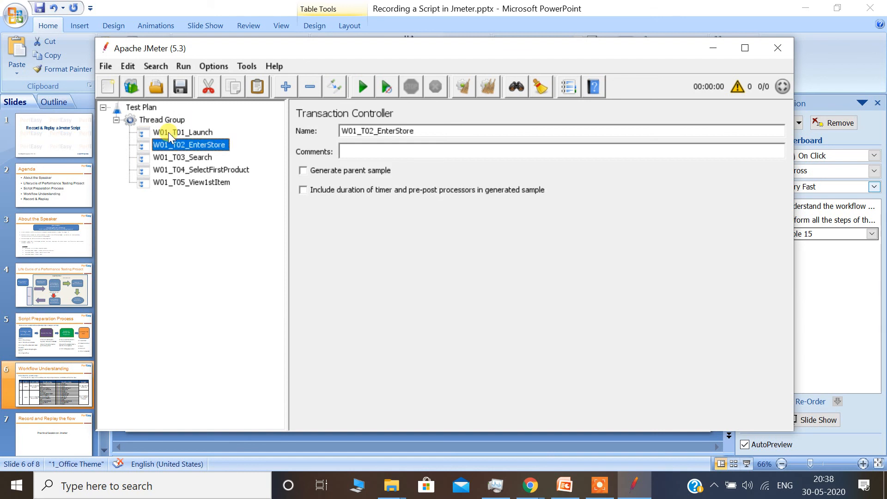
{"action": "key", "text": "Down"}
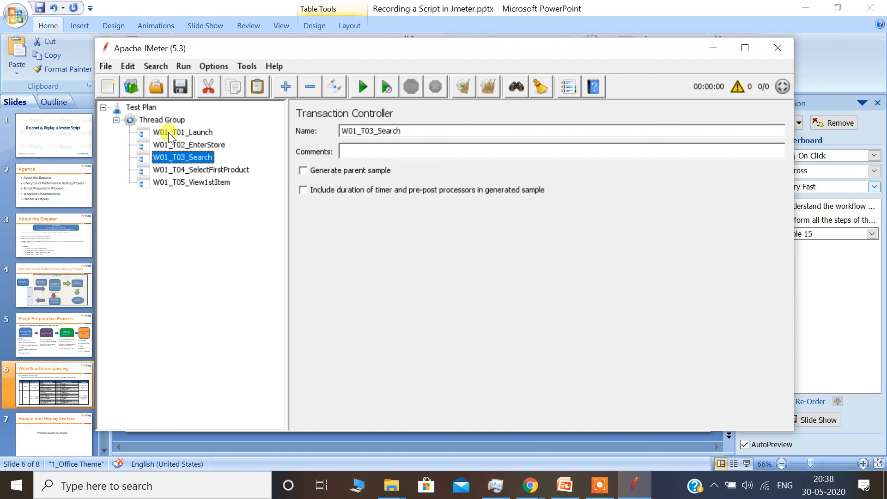
{"action": "key", "text": "Down"}
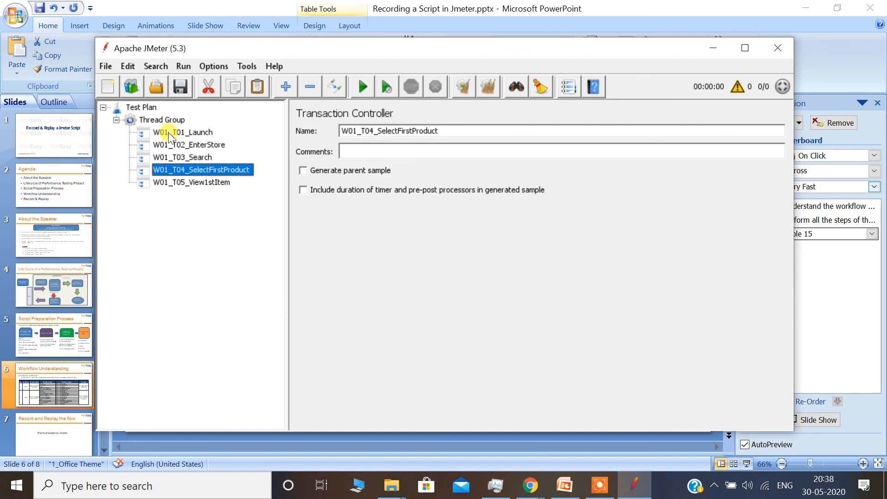
{"action": "left_click", "coordinate": [462, 133]}
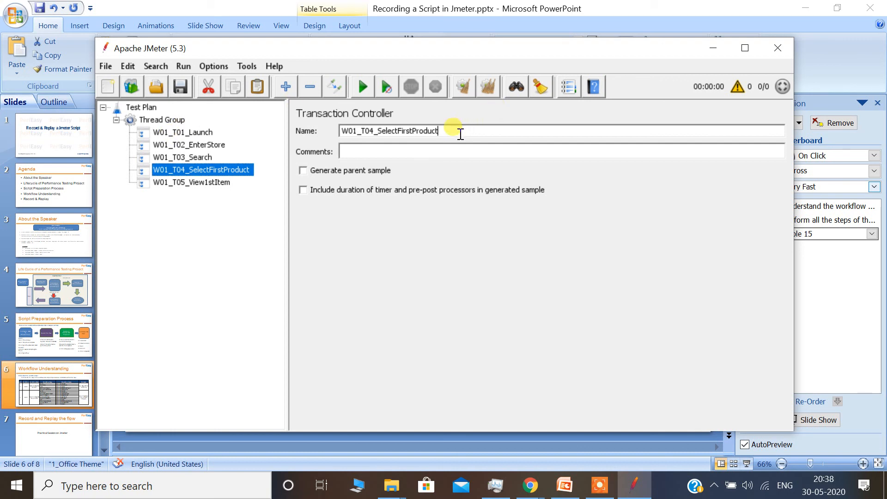
{"action": "left_click", "coordinate": [195, 157]}
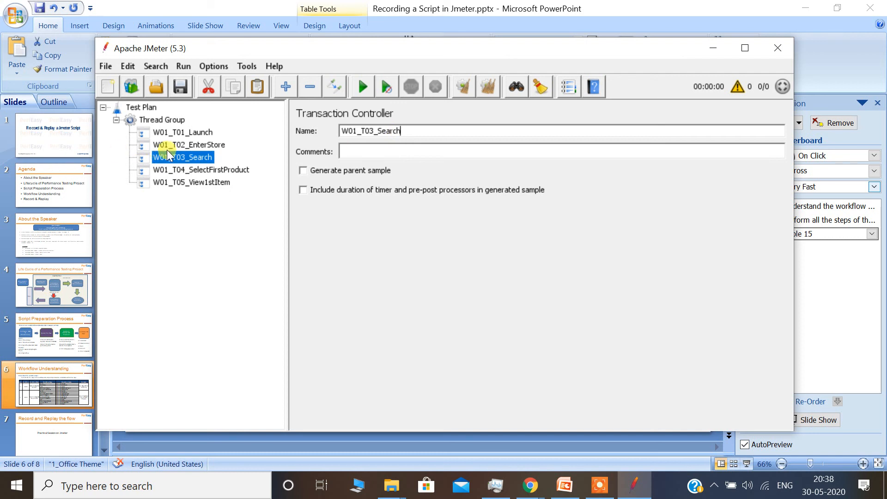
{"action": "left_click", "coordinate": [204, 144]}
{"action": "left_click", "coordinate": [461, 131]}
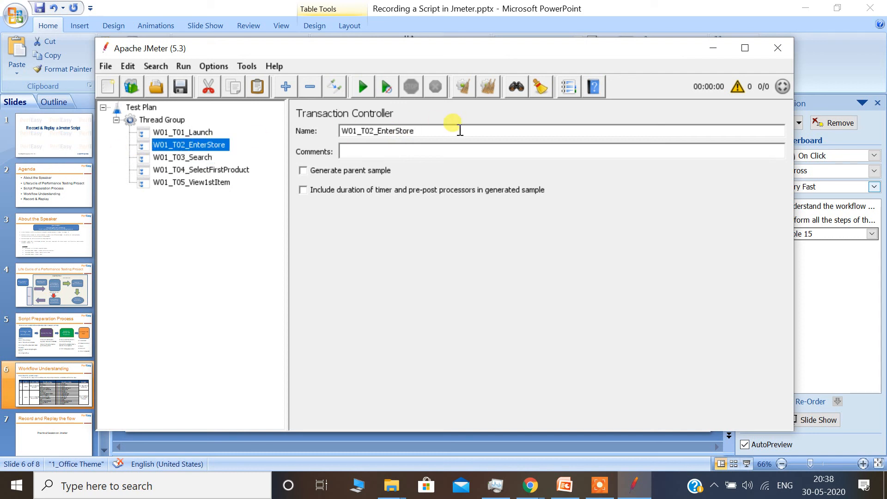
{"action": "left_click", "coordinate": [204, 171]}
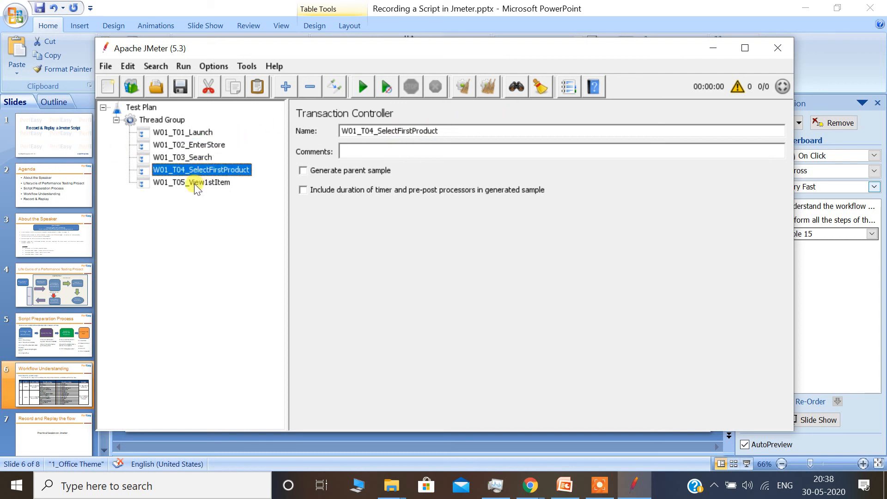
{"action": "left_click", "coordinate": [194, 184]}
{"action": "left_click", "coordinate": [440, 131]}
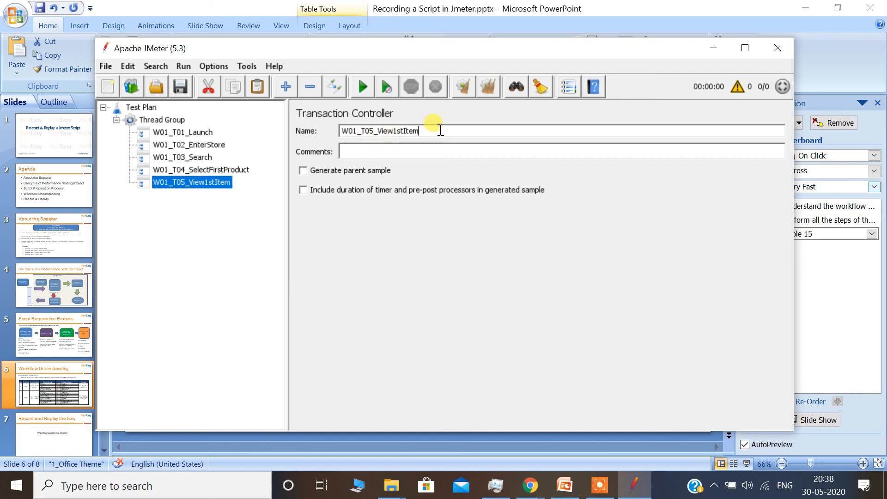
{"action": "left_click", "coordinate": [192, 171]}
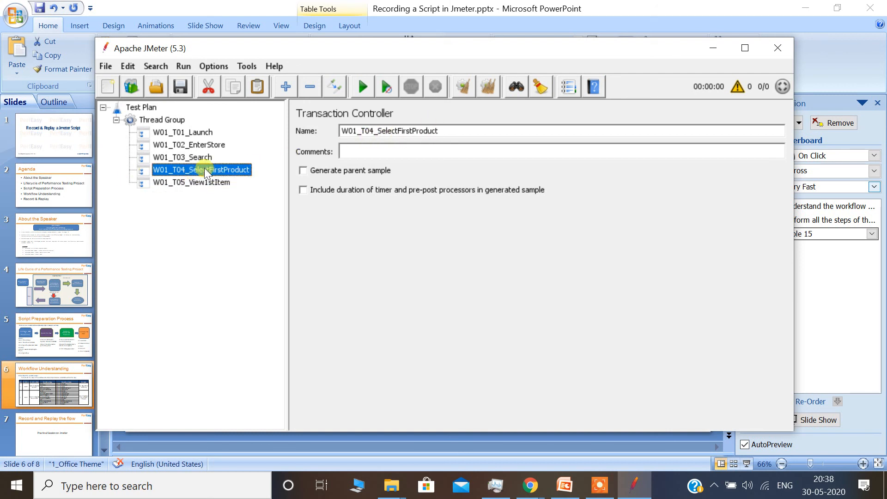
{"action": "left_click", "coordinate": [452, 132]}
- Start saving the test plan and create a folder named Jmeter_Session_Script on the D: drive
{"action": "left_click", "coordinate": [179, 84]}
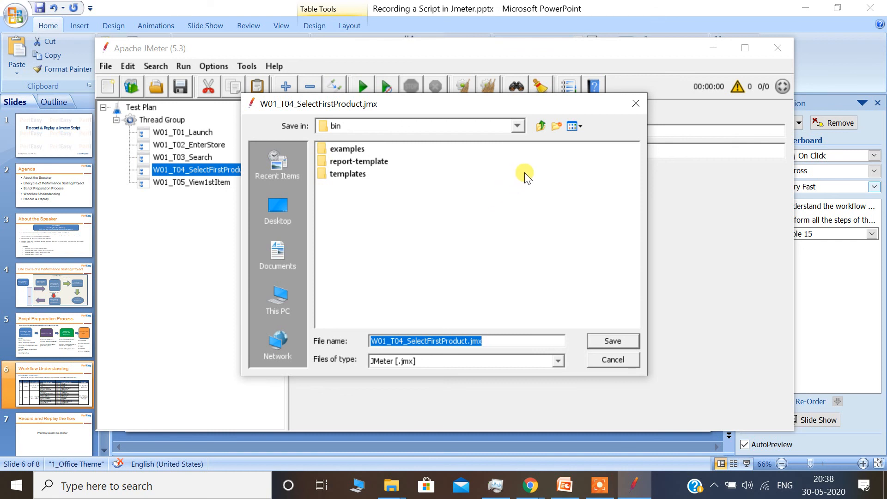
{"action": "left_click", "coordinate": [541, 126]}
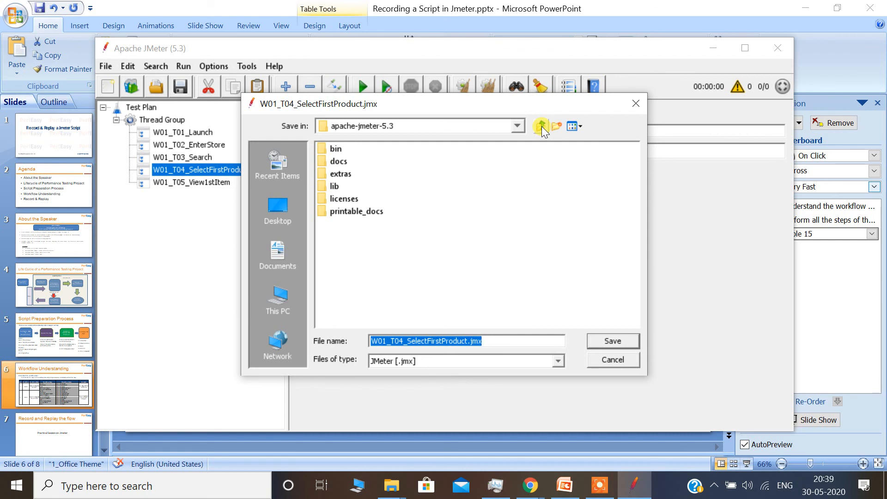
{"action": "left_click", "coordinate": [541, 127]}
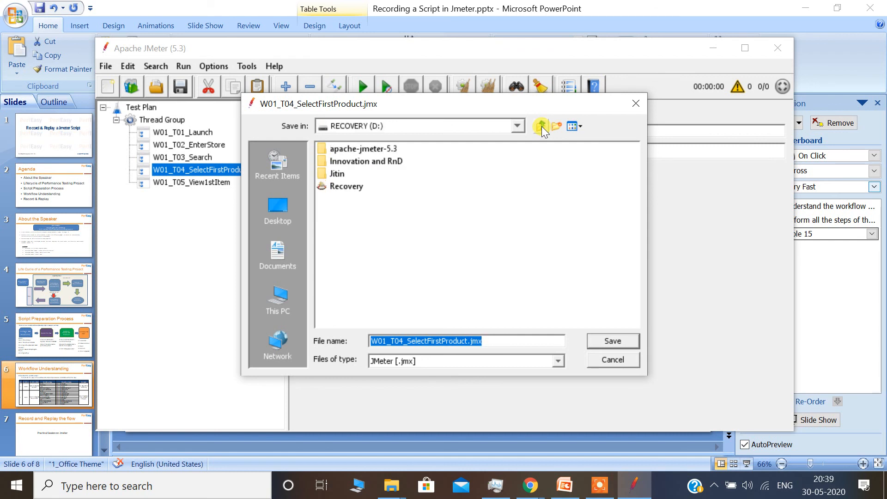
{"action": "left_click", "coordinate": [338, 233]}
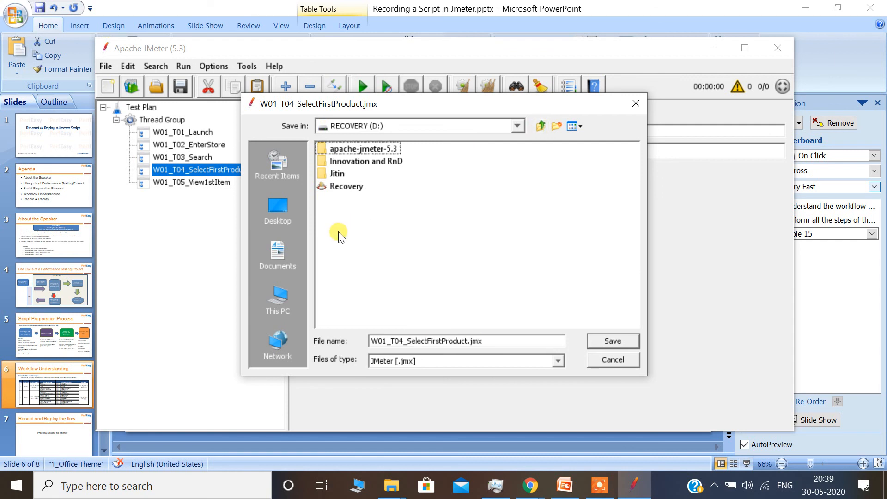
{"action": "right_click", "coordinate": [339, 235]}
{"action": "mouse_move", "coordinate": [382, 244]}
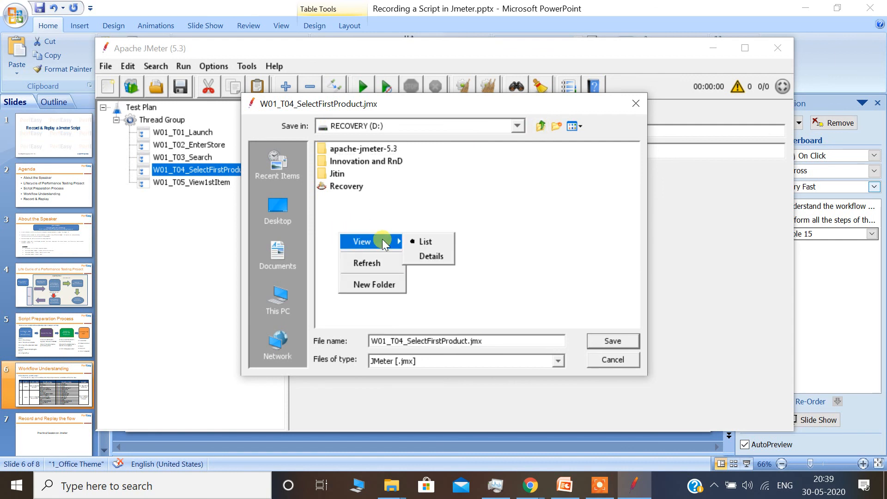
{"action": "left_click", "coordinate": [374, 286]}
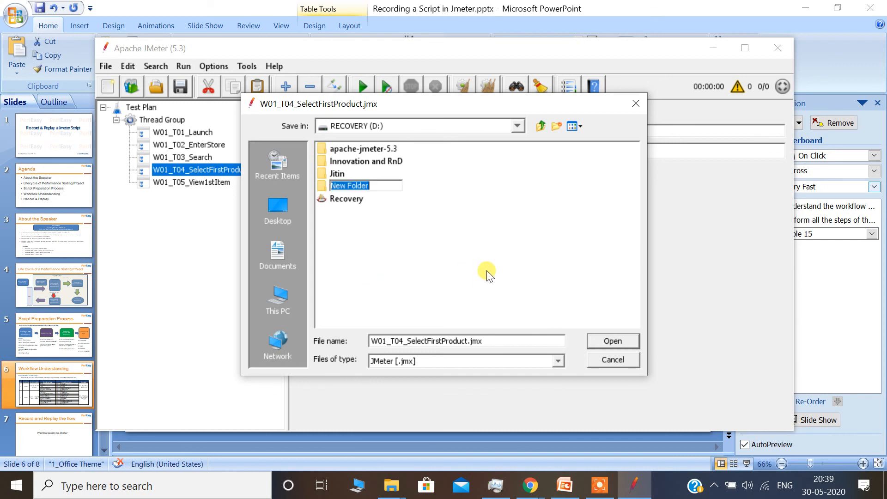
{"action": "type", "text": "Jmet"}
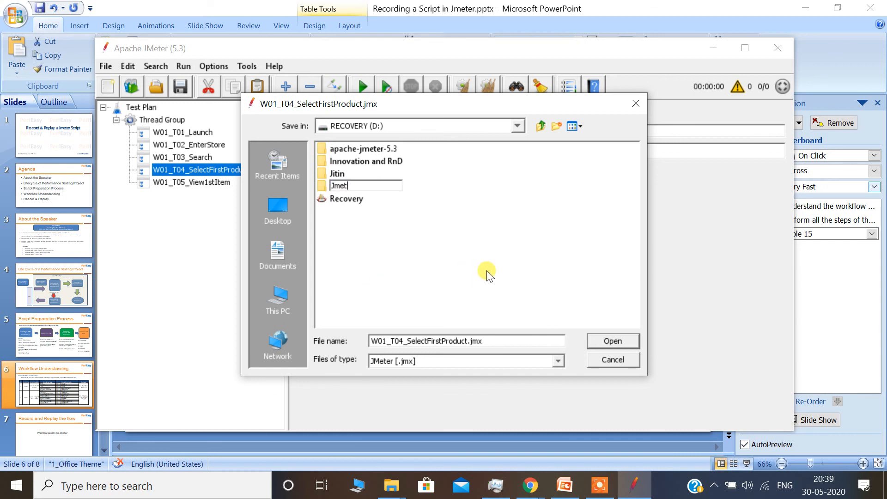
{"action": "type", "text": "er_Session_Script"}
{"action": "key", "text": "Return"}
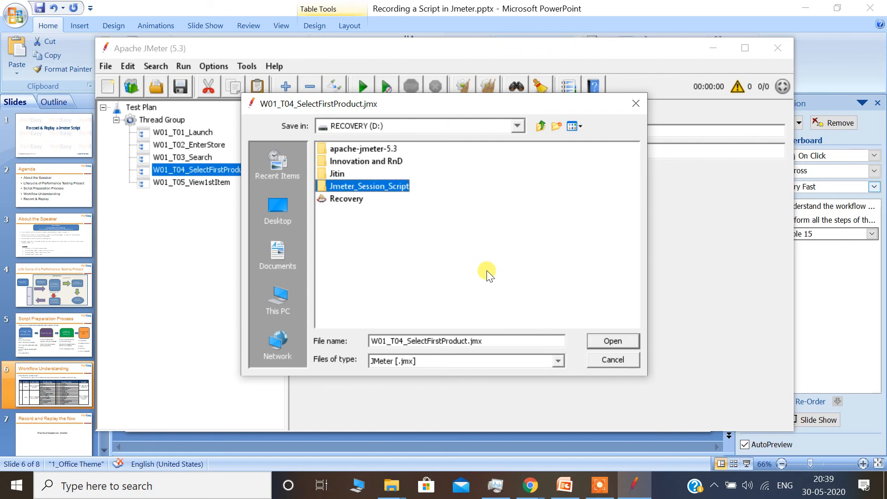
- Save the test plan in Jmeter_Session_Script as W01_Search & View Item Detaills_V0.1, copying the workflow name from the PowerPoint table
{"action": "key", "text": "Return"}
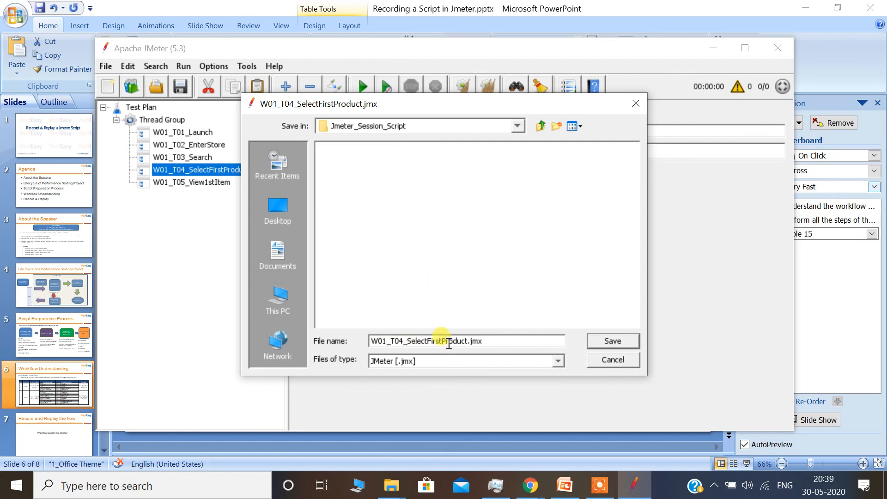
{"action": "left_click", "coordinate": [489, 341]}
{"action": "triple_click", "coordinate": [464, 340]}
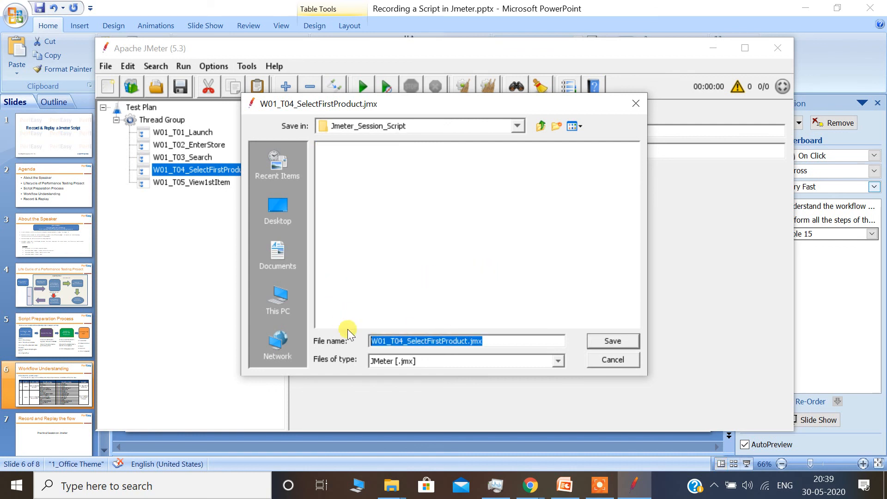
{"action": "type", "text": "W01"}
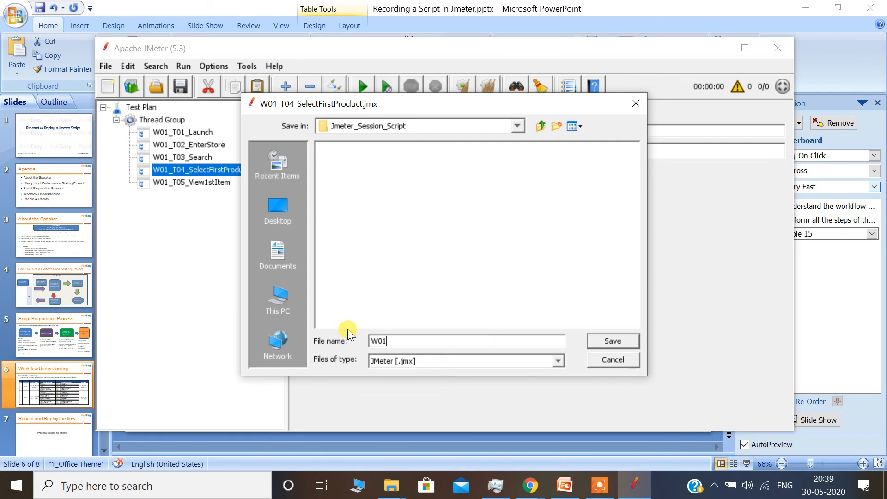
{"action": "type", "text": "_"}
{"action": "left_click", "coordinate": [565, 485]}
{"action": "left_click_drag", "start_coordinate": [289, 279], "coordinate": [239, 272]}
{"action": "key", "text": "ctrl+c"}
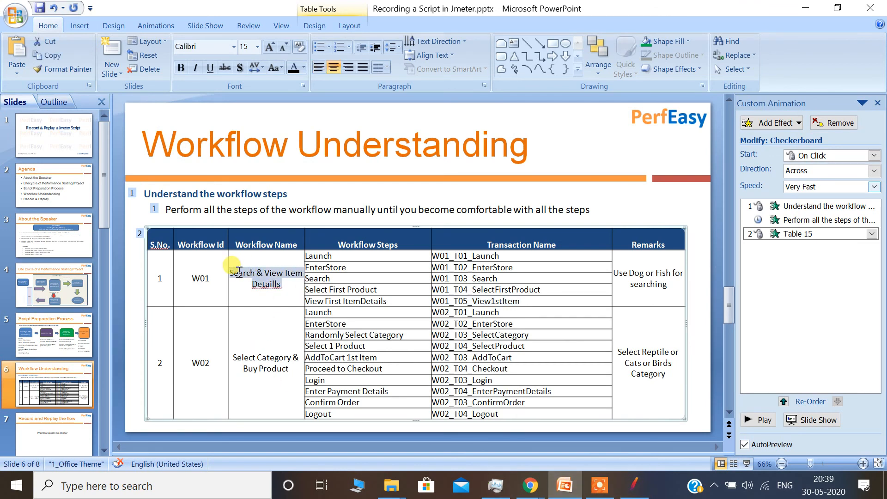
{"action": "left_click", "coordinate": [633, 486]}
{"action": "key", "text": "ctrl+v"}
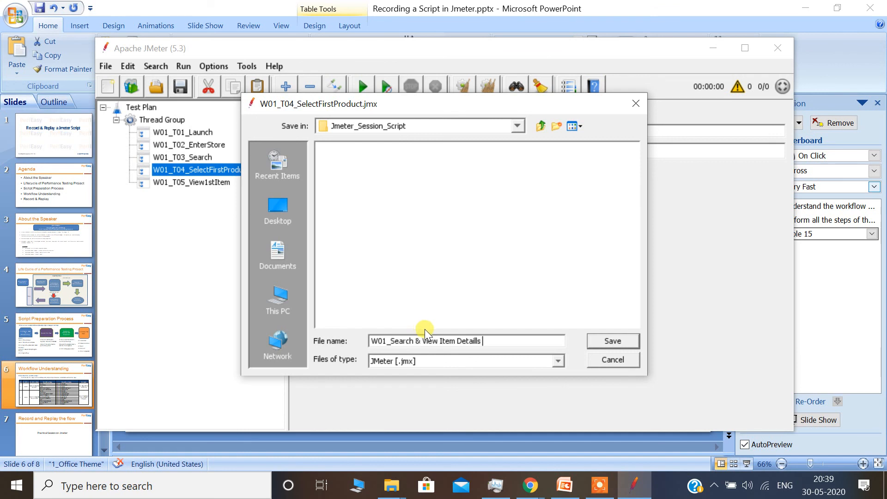
{"action": "type", "text": "_V0.1"}
{"action": "left_click", "coordinate": [607, 340]}
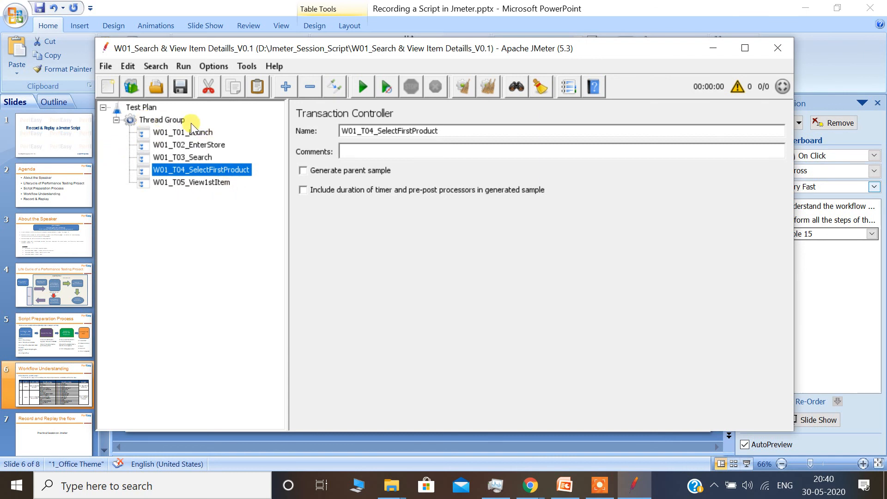
- Examine the Test Plan and Thread Group settings and the thread group types that can be added under the Test Plan
{"action": "left_click", "coordinate": [141, 108]}
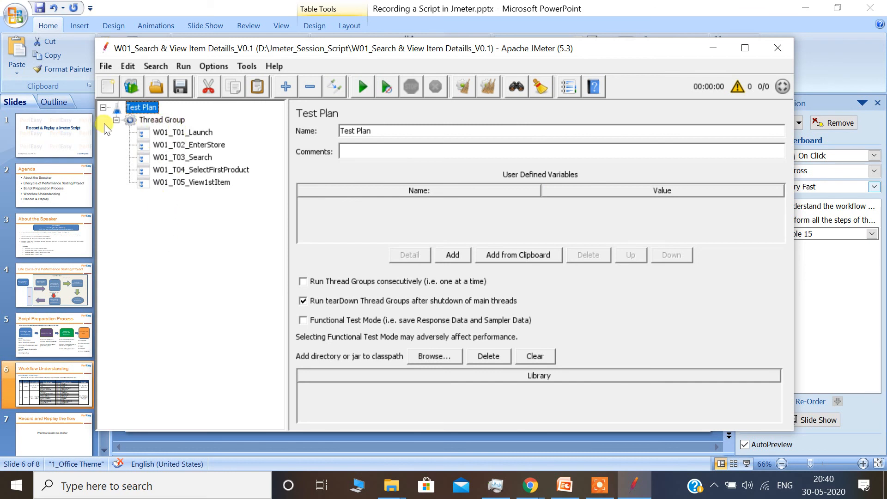
{"action": "left_click", "coordinate": [116, 120]}
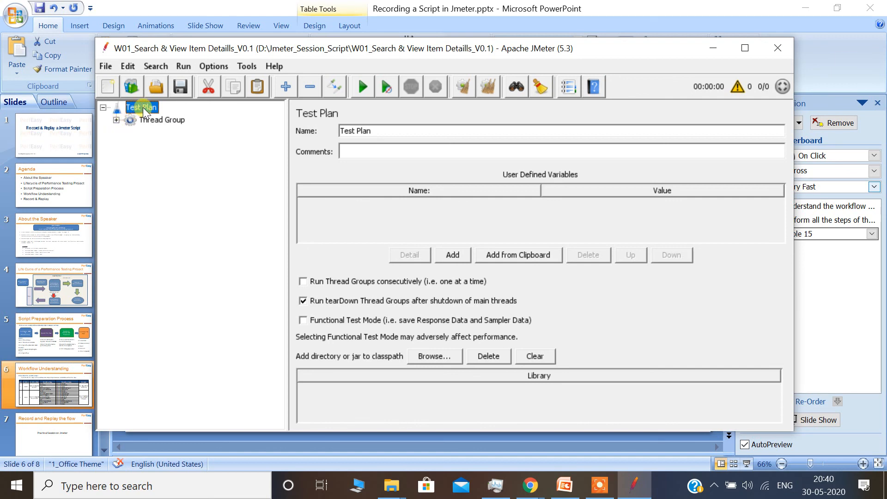
{"action": "left_click", "coordinate": [150, 119]}
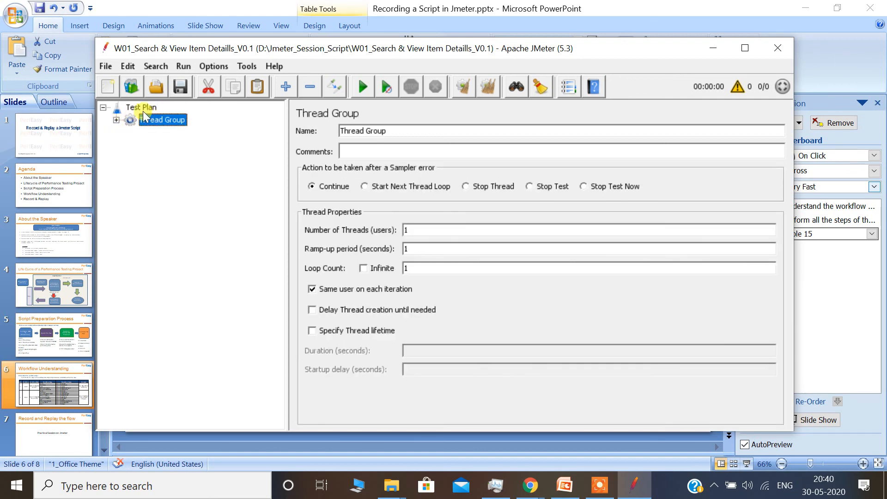
{"action": "left_click", "coordinate": [143, 108]}
{"action": "left_click", "coordinate": [150, 122]}
{"action": "left_click", "coordinate": [144, 107]}
{"action": "right_click", "coordinate": [144, 107]}
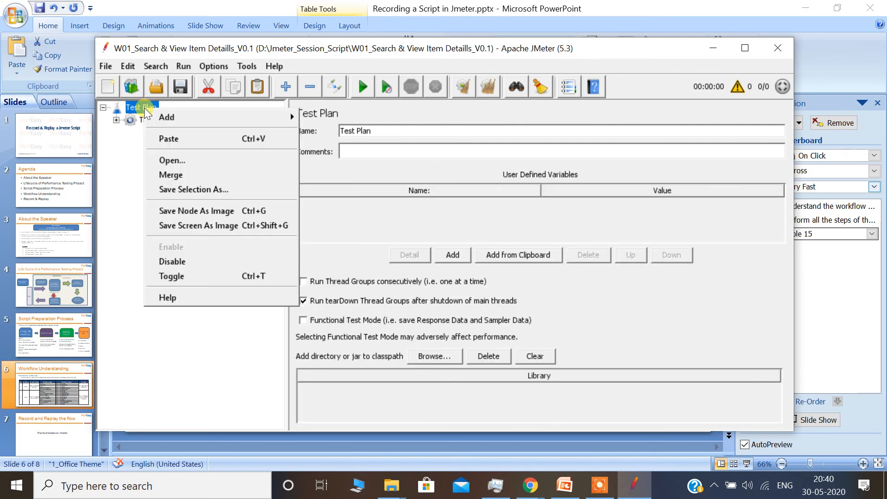
{"action": "mouse_move", "coordinate": [259, 117]}
{"action": "mouse_move", "coordinate": [341, 117]}
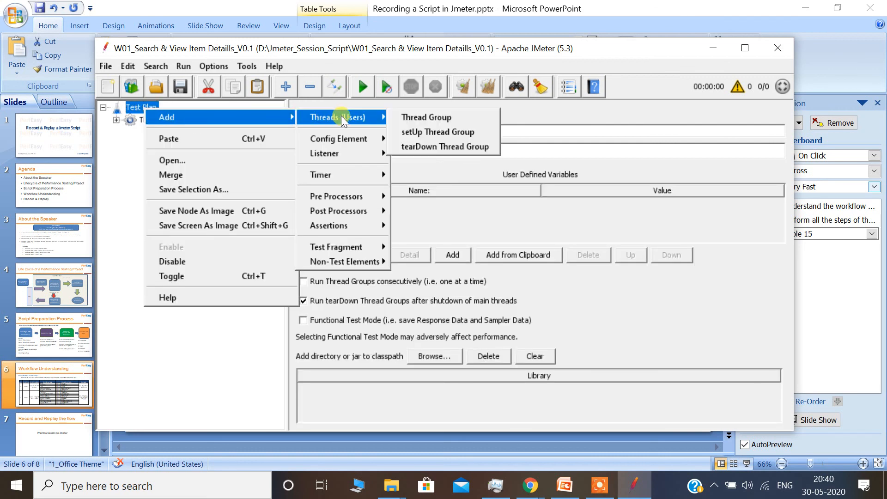
{"action": "left_click", "coordinate": [477, 117]}
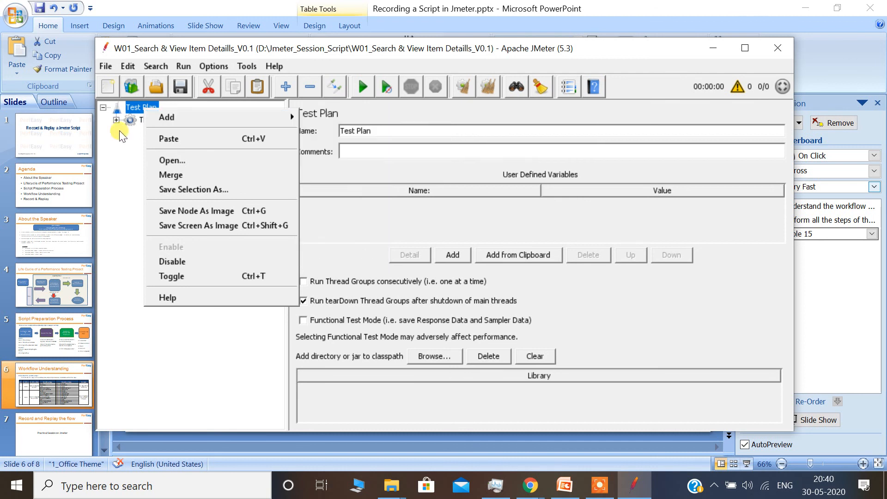
- Expand the Thread Group and review how its Transaction Controllers are nested under the Test Plan
{"action": "left_click", "coordinate": [116, 119]}
{"action": "left_click", "coordinate": [183, 134]}
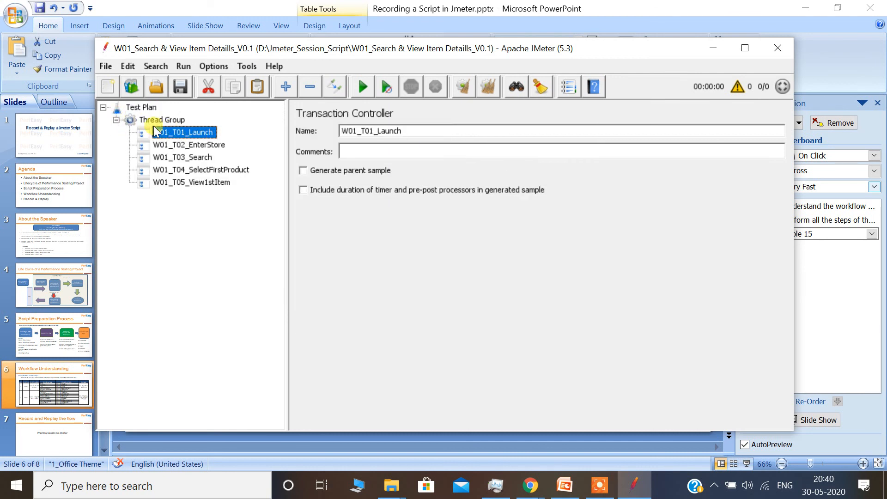
{"action": "left_click", "coordinate": [168, 121]}
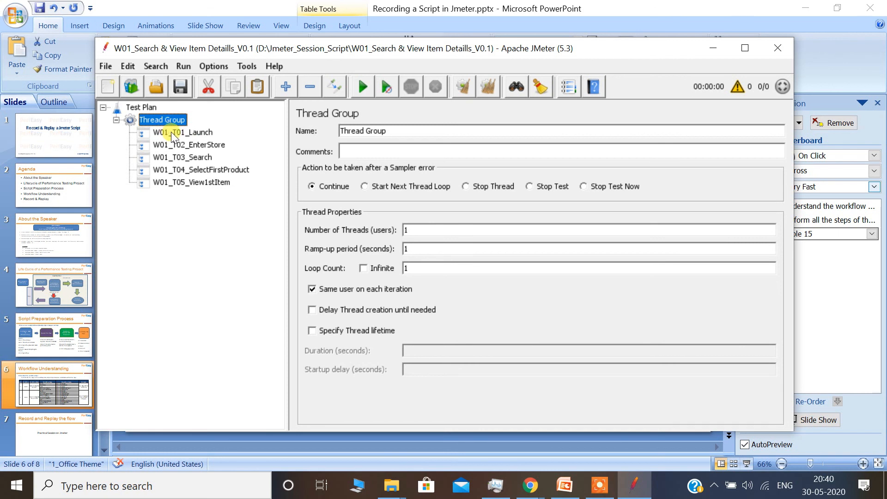
{"action": "left_click", "coordinate": [171, 132]}
{"action": "left_click", "coordinate": [140, 109]}
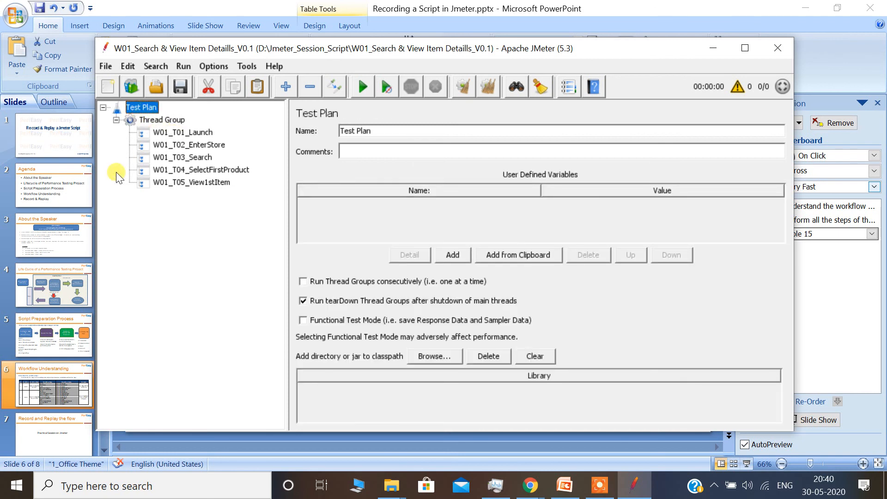
{"action": "left_click", "coordinate": [172, 133]}
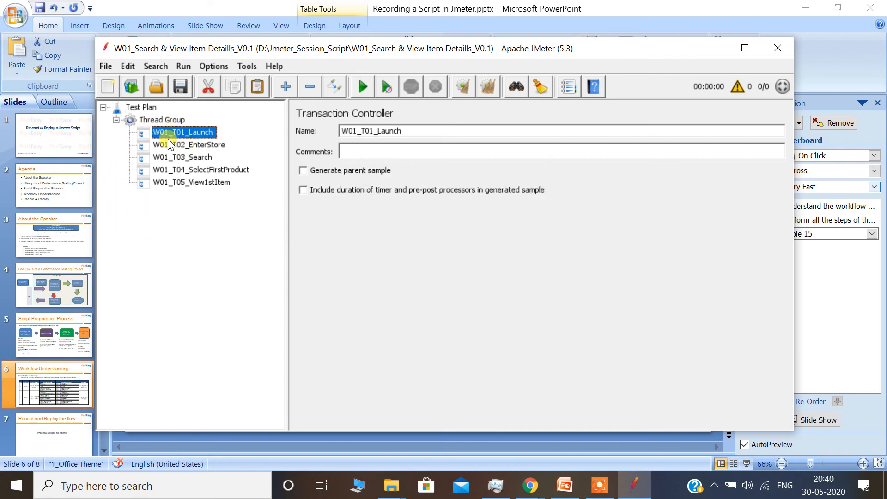
{"action": "left_click", "coordinate": [169, 144]}
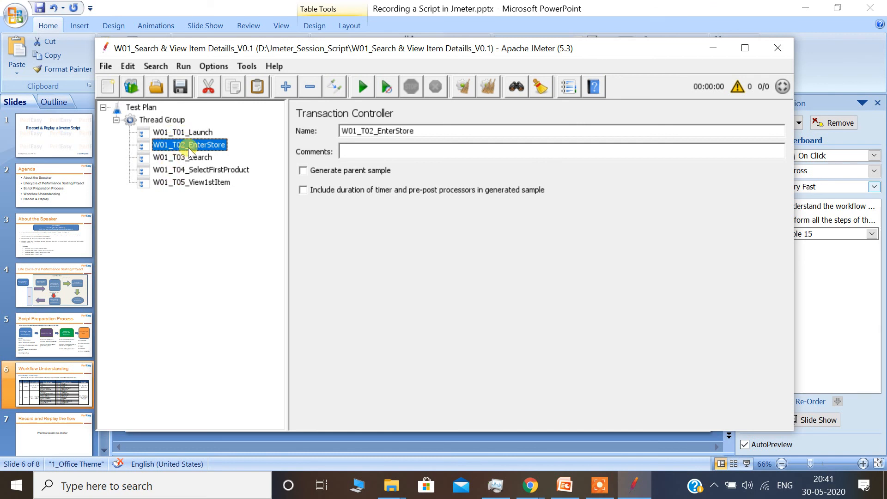
- Try nesting W01_T05_View1stItem inside W01_T01_Launch, return it to the end of the Thread Group and check the T01 to T05 order
{"action": "left_click_drag", "start_coordinate": [184, 186], "coordinate": [205, 134]}
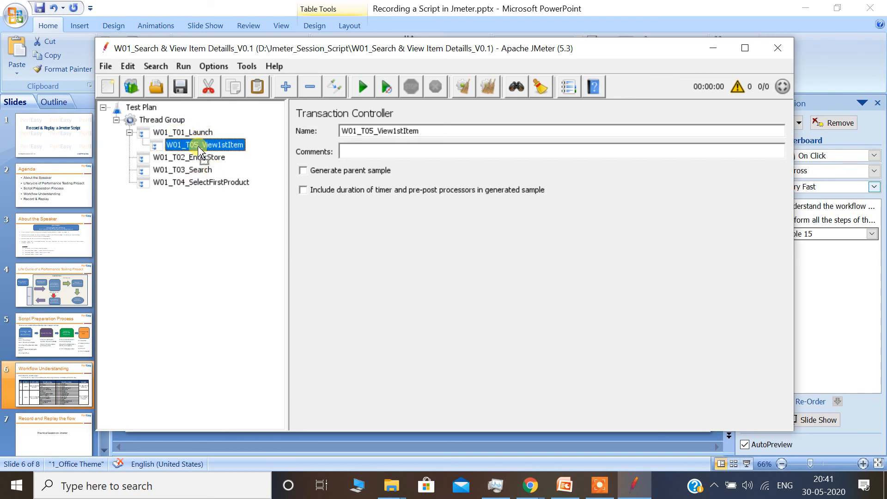
{"action": "left_click_drag", "start_coordinate": [178, 145], "coordinate": [183, 196]}
{"action": "left_click_drag", "start_coordinate": [193, 128], "coordinate": [187, 167]}
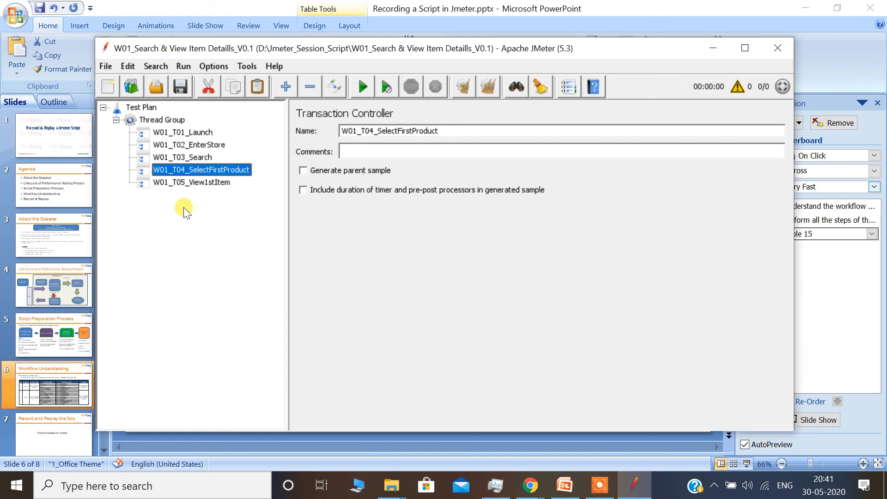
{"action": "left_click", "coordinate": [164, 130]}
{"action": "left_click", "coordinate": [167, 145]}
{"action": "left_click", "coordinate": [168, 158]}
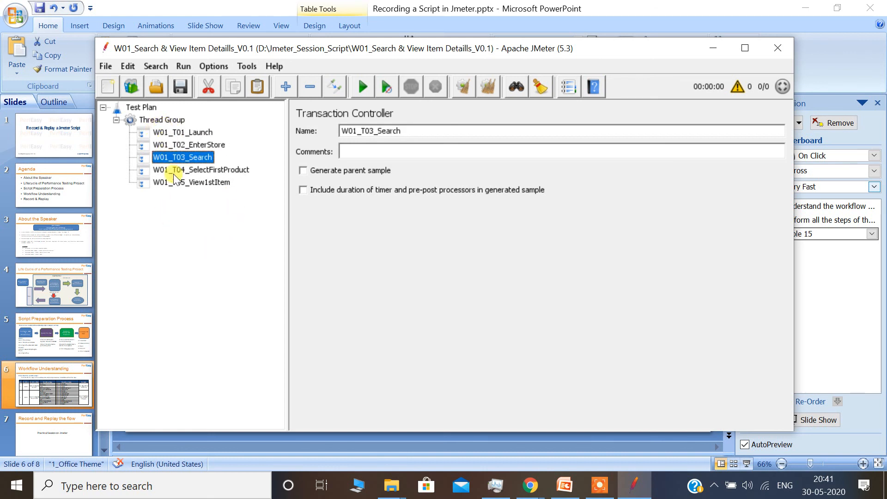
{"action": "left_click", "coordinate": [172, 171]}
{"action": "left_click", "coordinate": [172, 184]}
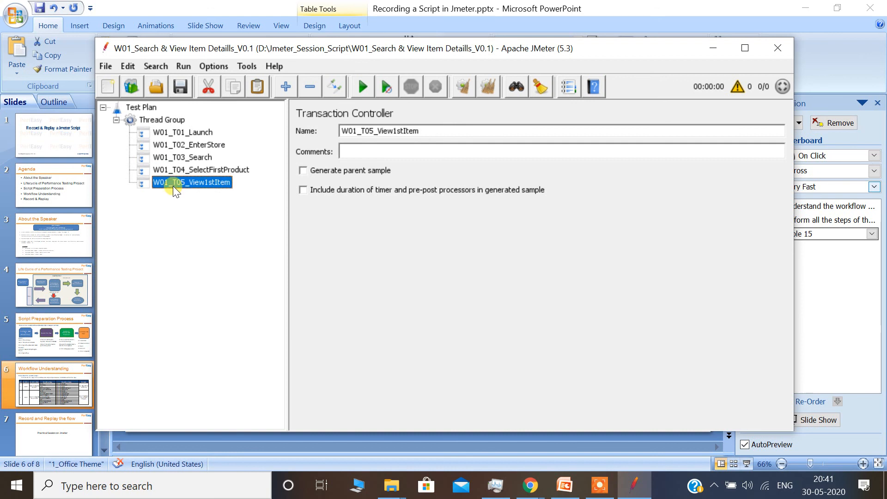
- Rename the Thread Group as W01_Search & View Item Detaills and save the test plan
{"action": "left_click", "coordinate": [172, 121]}
{"action": "left_click_drag", "start_coordinate": [421, 131], "coordinate": [301, 124]}
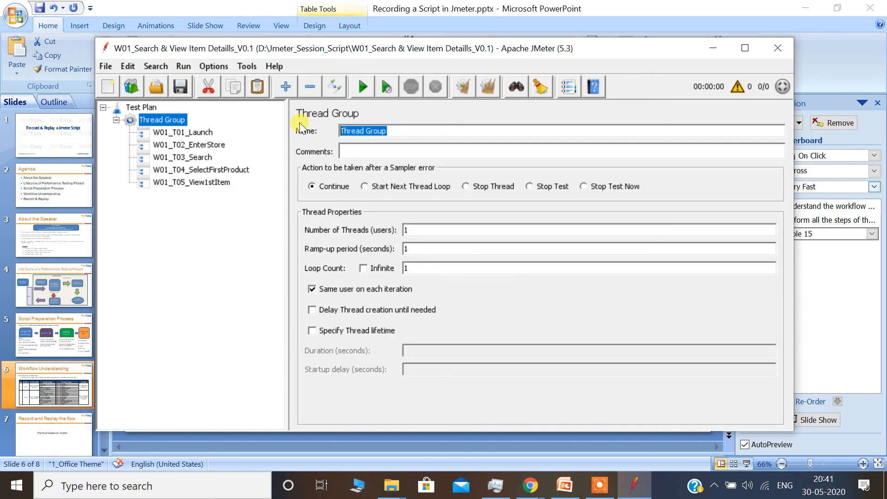
{"action": "type", "text": "Search & View Item Detaills"}
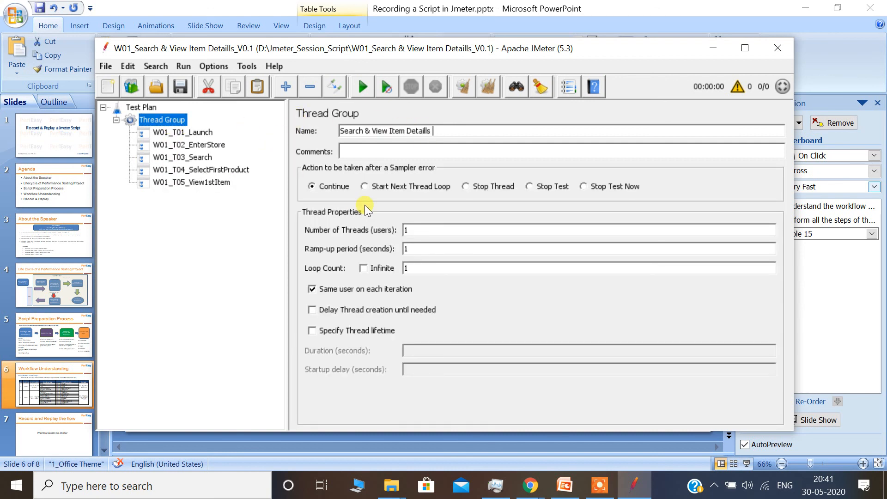
{"action": "key", "text": "Home"}
{"action": "type", "text": "W01"}
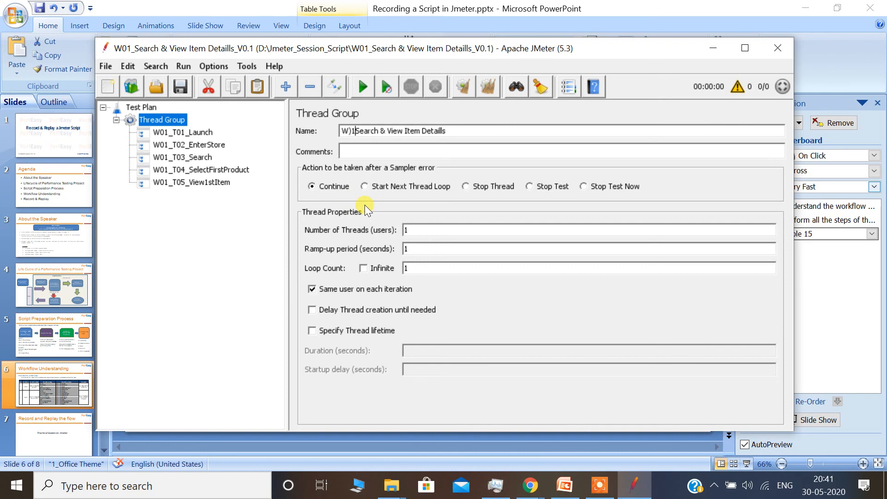
{"action": "type", "text": "0"}
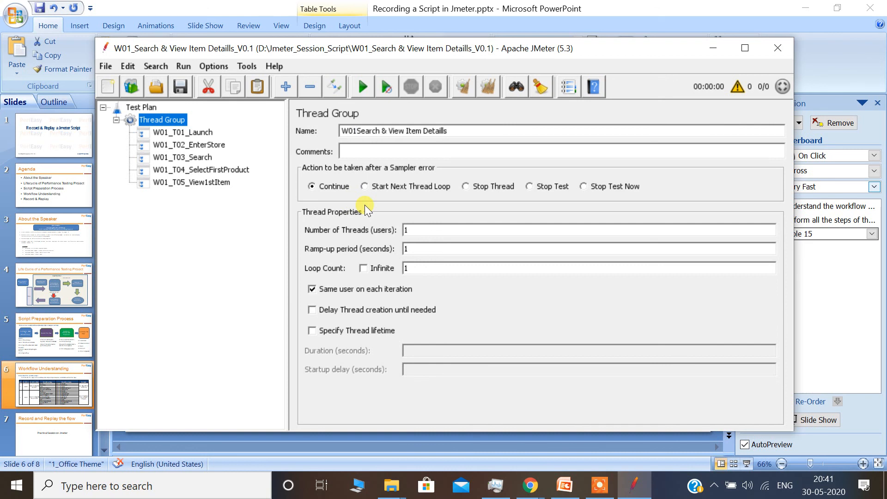
{"action": "type", "text": "_"}
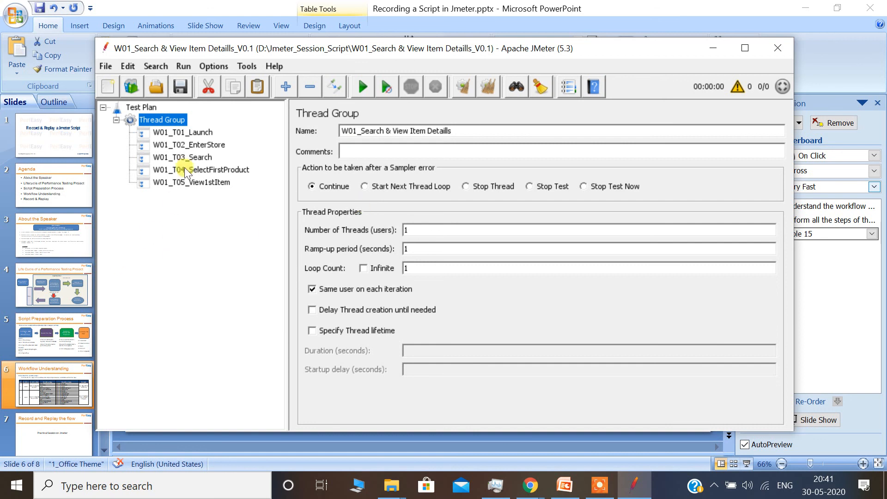
{"action": "left_click", "coordinate": [183, 80]}
{"action": "left_click", "coordinate": [190, 171]}
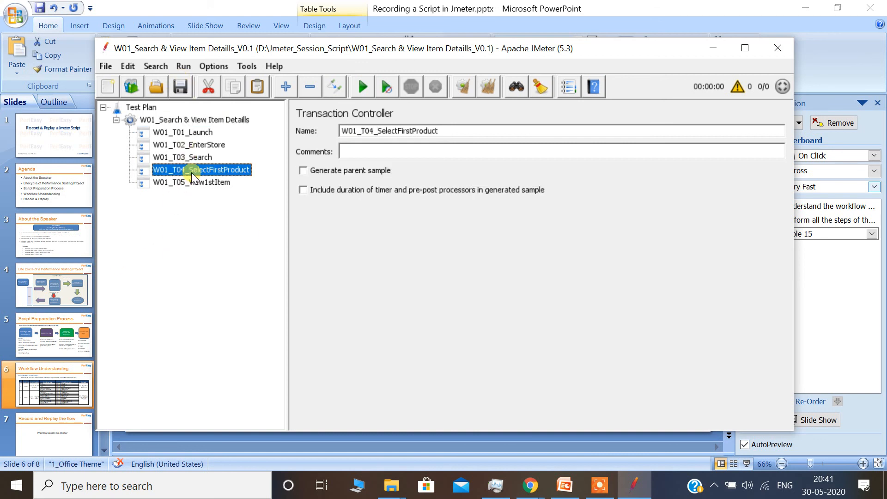
- Review the renamed Thread Group with its Transaction Controllers and the element types that can be added to the Test Plan
{"action": "left_click", "coordinate": [186, 120]}
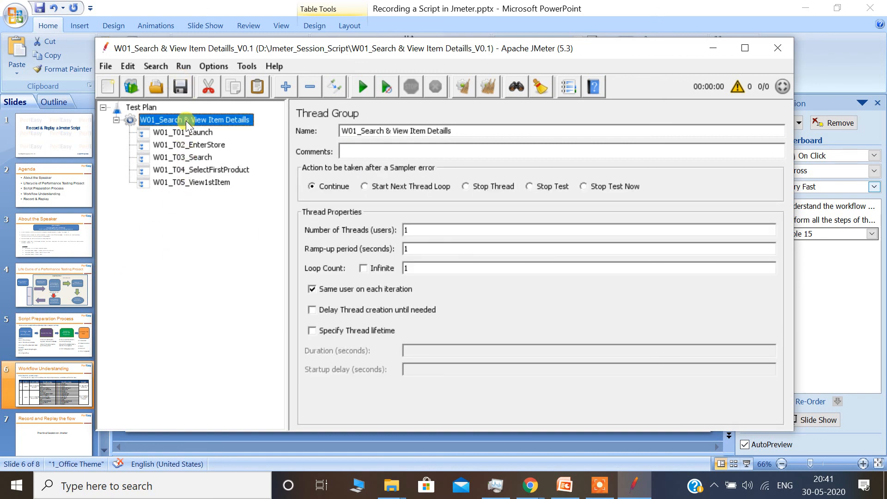
{"action": "left_click", "coordinate": [178, 131]}
{"action": "left_click", "coordinate": [176, 144]}
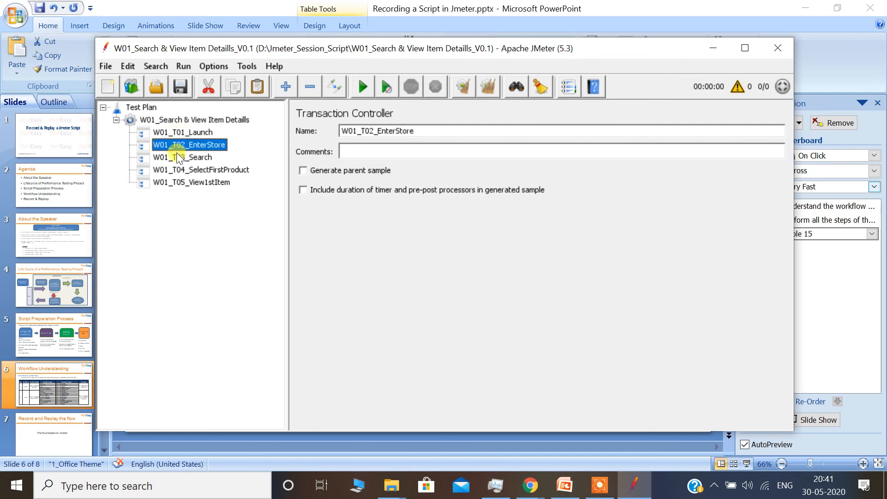
{"action": "left_click", "coordinate": [177, 157]}
{"action": "left_click", "coordinate": [171, 169]}
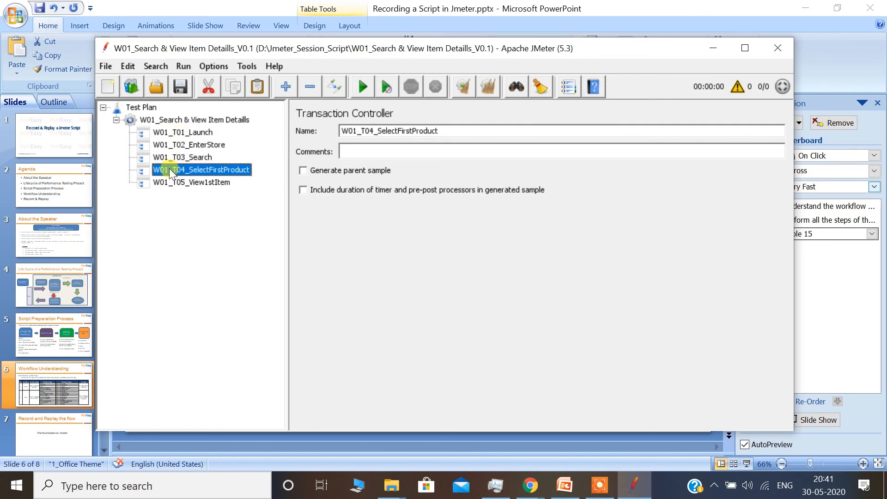
{"action": "left_click", "coordinate": [146, 110]}
{"action": "right_click", "coordinate": [146, 110]}
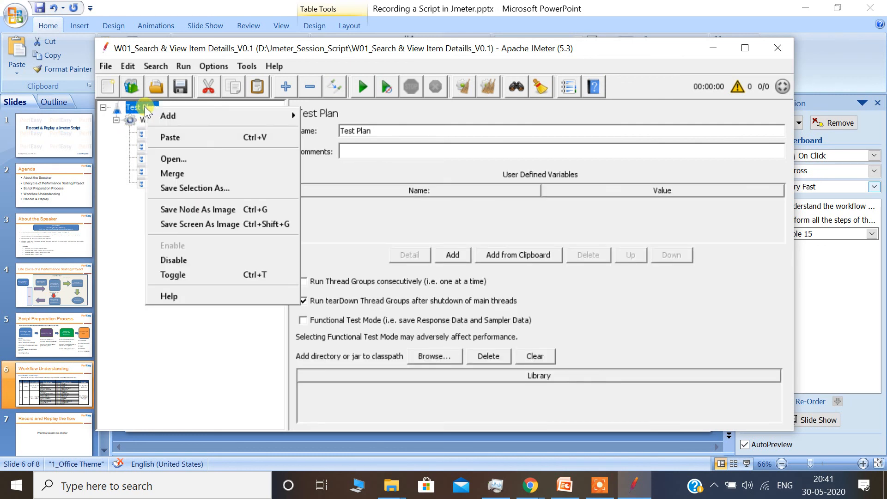
{"action": "mouse_move", "coordinate": [244, 116]}
{"action": "mouse_move", "coordinate": [312, 116]}
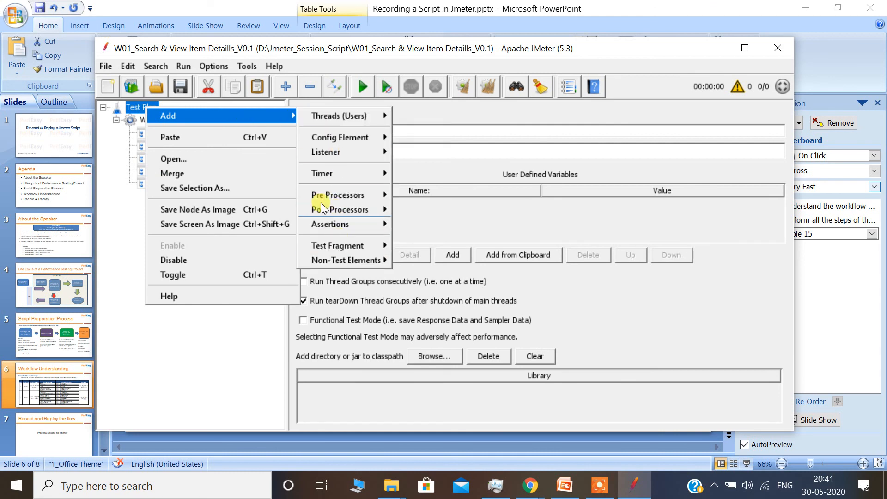
{"action": "left_click", "coordinate": [131, 110]}
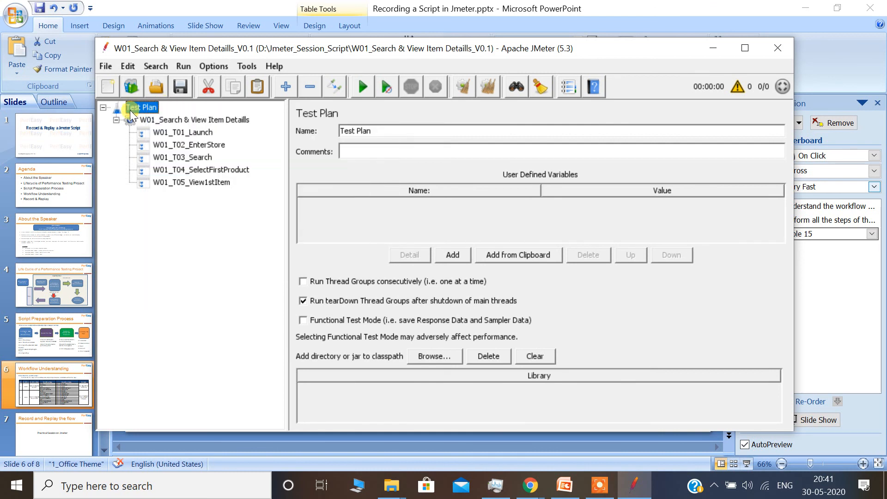
- Collapse the Thread Group and add an HTTP(S) Test Script Recorder from the non-test elements directly under the Test Plan
{"action": "left_click", "coordinate": [115, 119]}
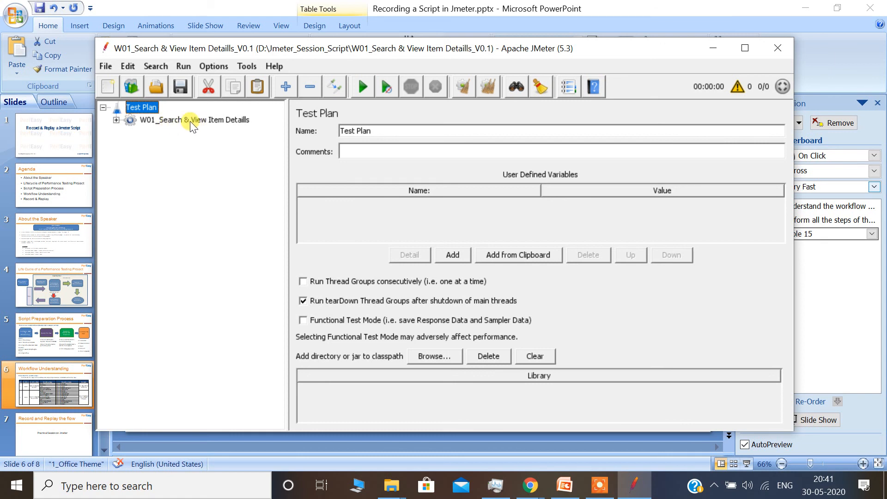
{"action": "right_click", "coordinate": [138, 108]}
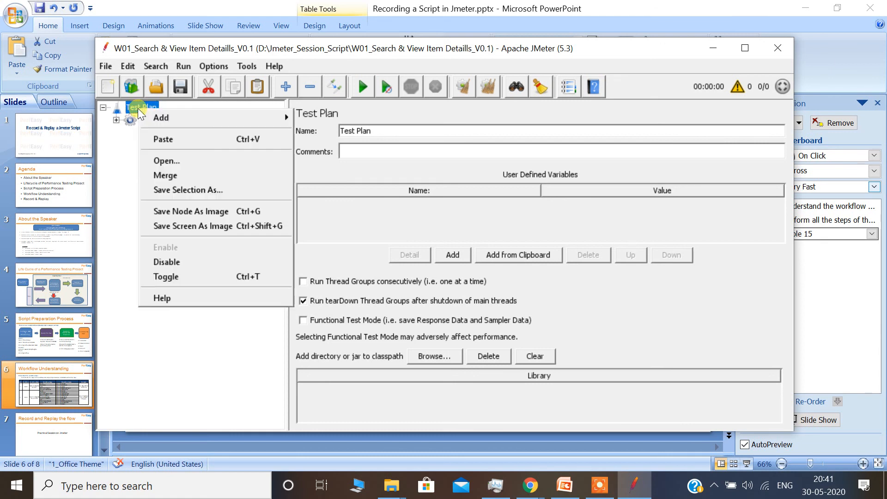
{"action": "mouse_move", "coordinate": [204, 113]}
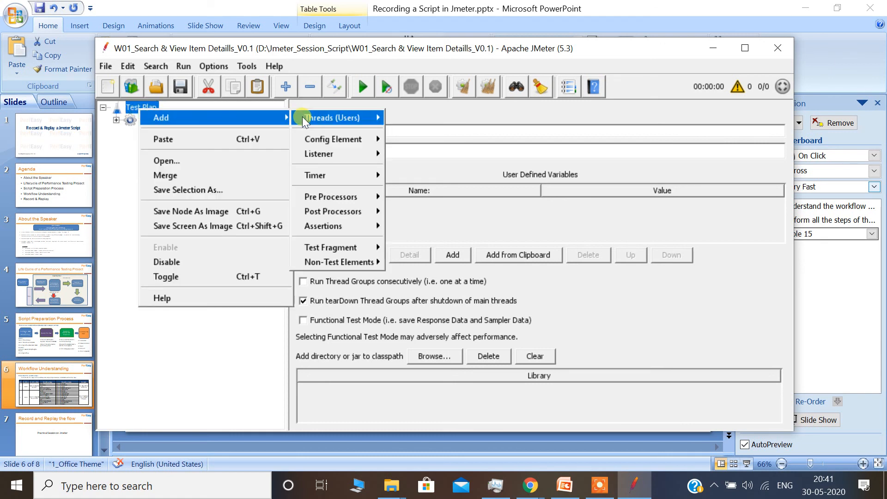
{"action": "mouse_move", "coordinate": [344, 261]}
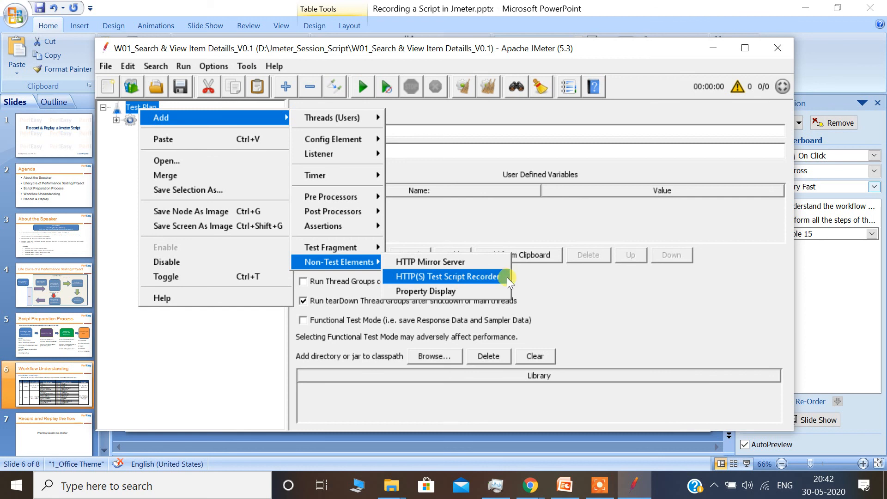
{"action": "left_click", "coordinate": [103, 174]}
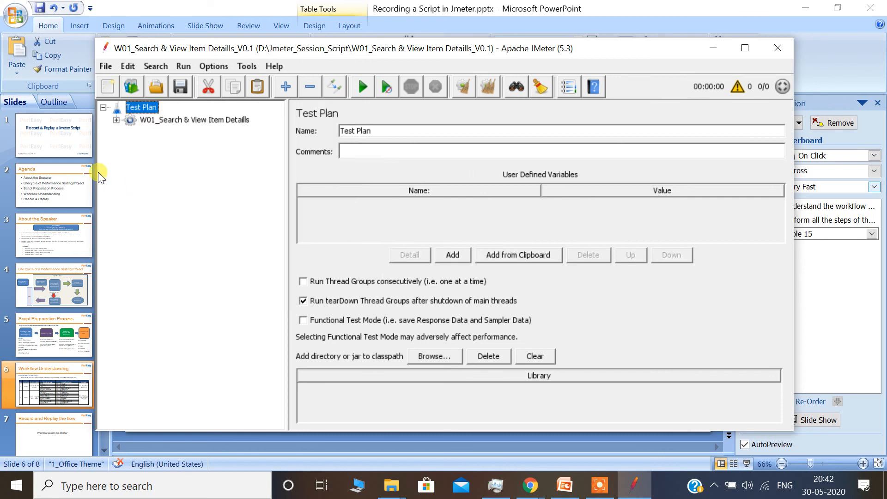
{"action": "right_click", "coordinate": [145, 106]}
{"action": "mouse_move", "coordinate": [274, 113]}
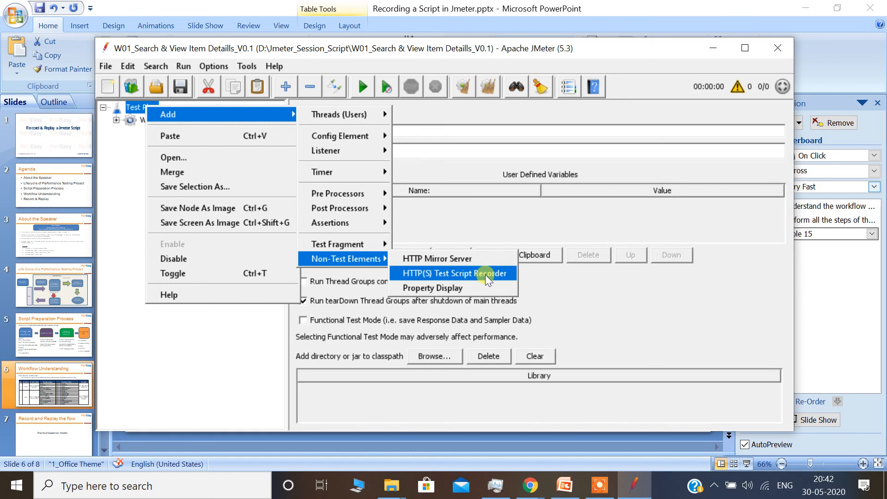
{"action": "left_click", "coordinate": [485, 274]}
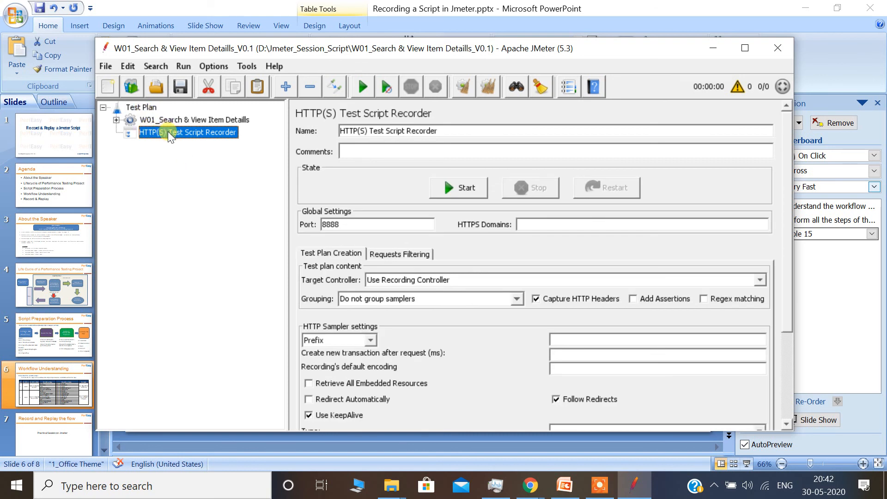
{"action": "left_click", "coordinate": [161, 119]}
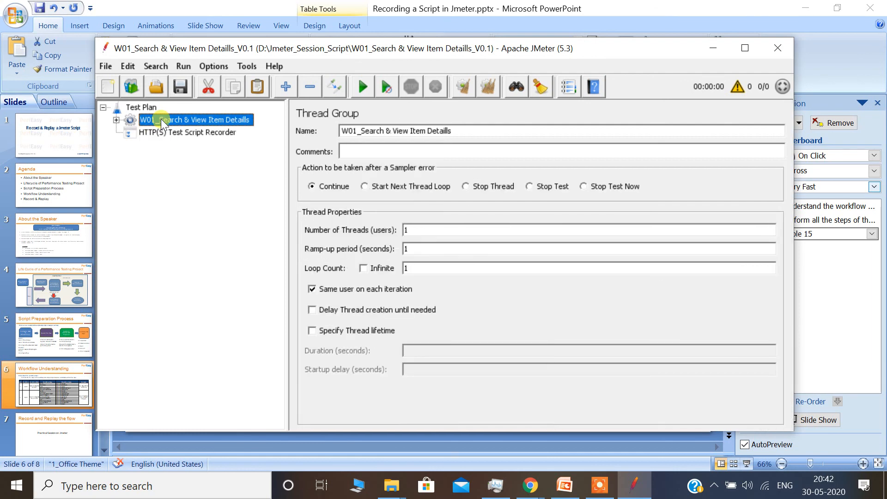
- Show the HTTP(S) Test Script Recorder's settings in a maximized window and expand the Thread Group to list its Transaction Controllers
{"action": "left_click", "coordinate": [137, 108]}
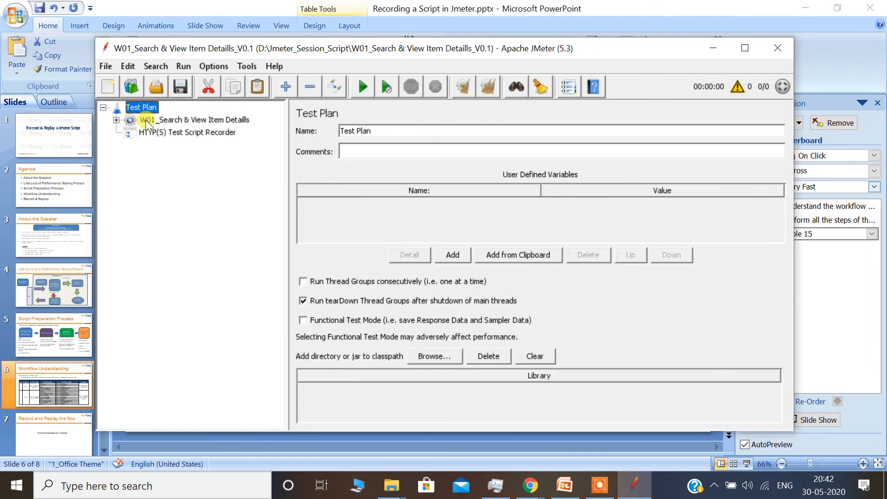
{"action": "left_click", "coordinate": [104, 107]}
{"action": "left_click", "coordinate": [103, 107]}
{"action": "left_click", "coordinate": [171, 132]}
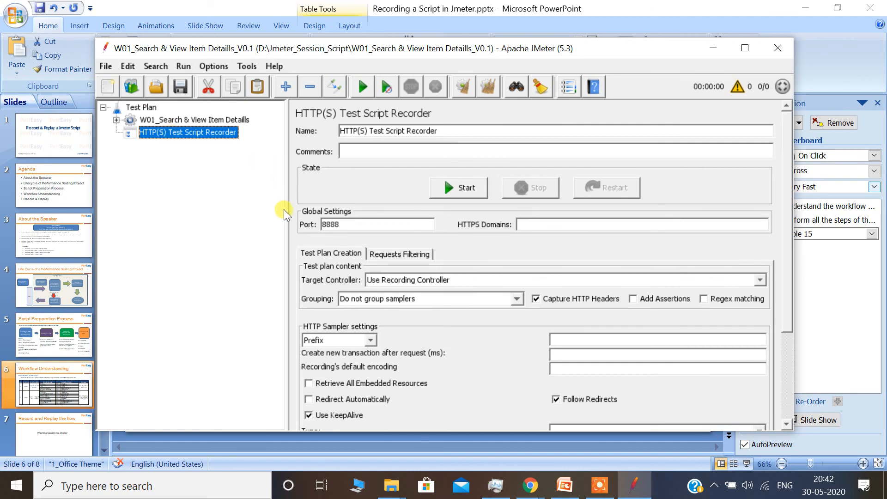
{"action": "double_click", "coordinate": [495, 54]}
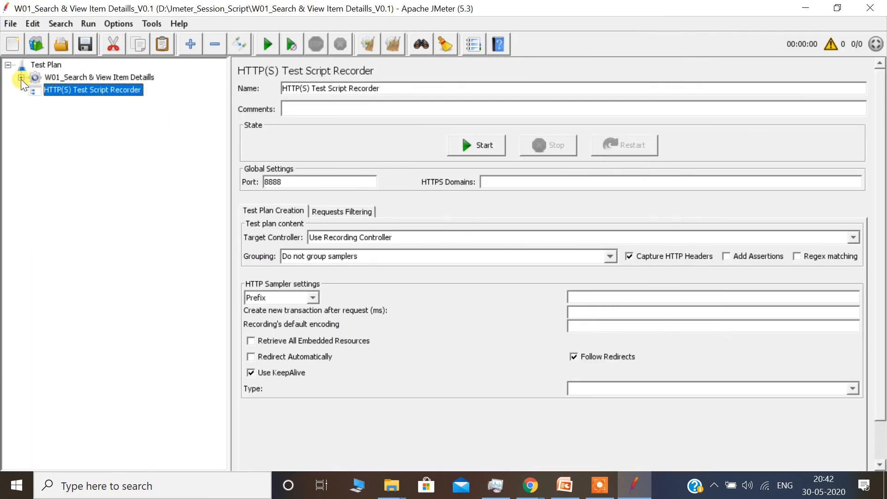
{"action": "left_click", "coordinate": [21, 78]}
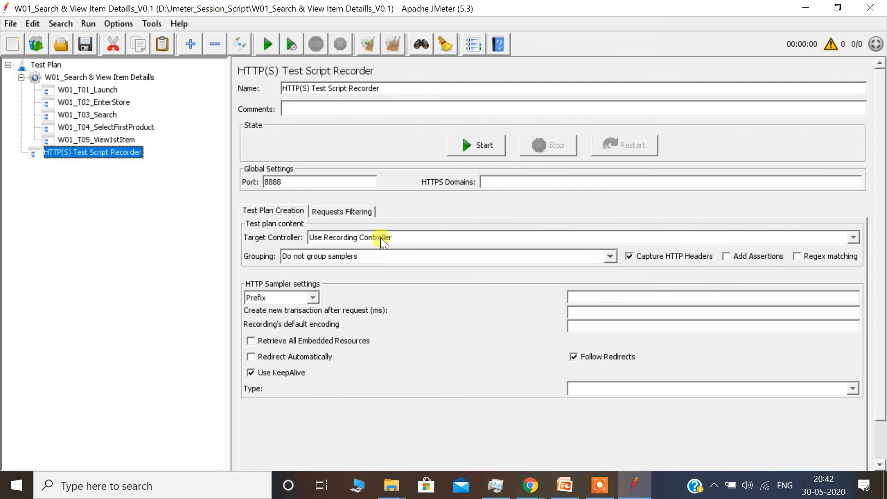
- Set the recorder's target controller to Test Plan > W01_Search & View Item Detaills > W01_T01_Launch
{"action": "double_click", "coordinate": [300, 180]}
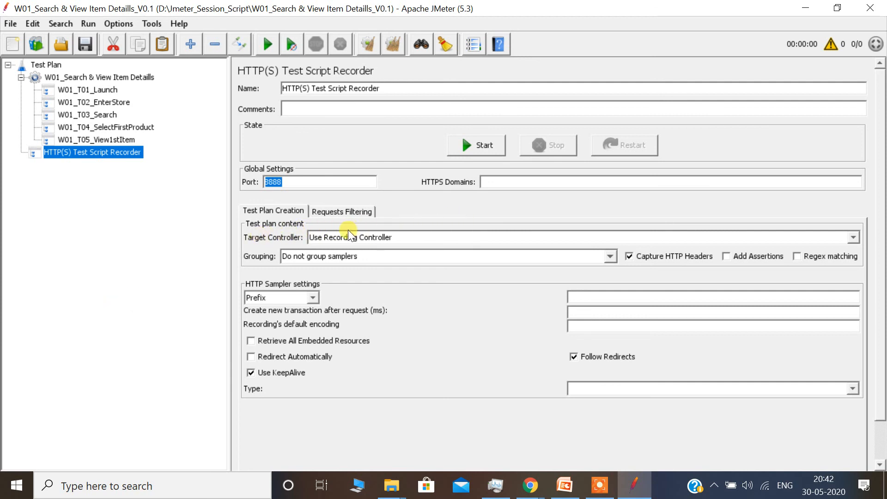
{"action": "left_click", "coordinate": [299, 179]}
{"action": "left_click_drag", "start_coordinate": [300, 180], "coordinate": [224, 179]}
{"action": "left_click", "coordinate": [412, 237]}
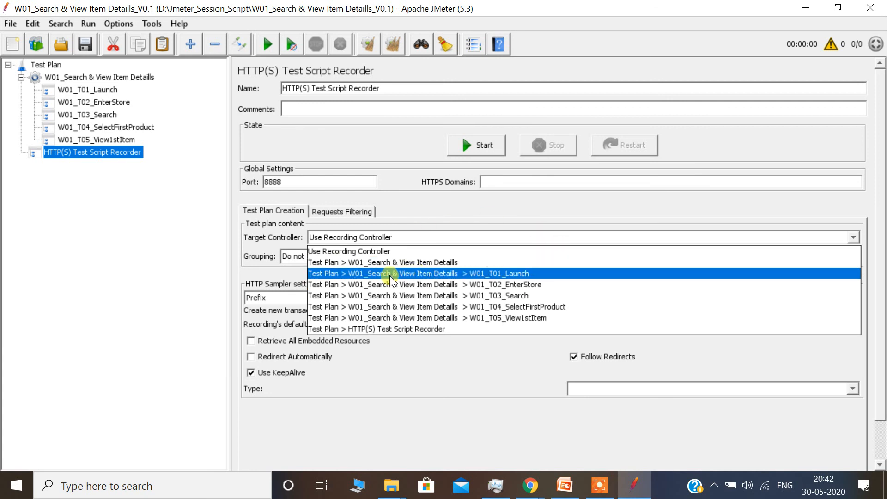
{"action": "left_click", "coordinate": [513, 276]}
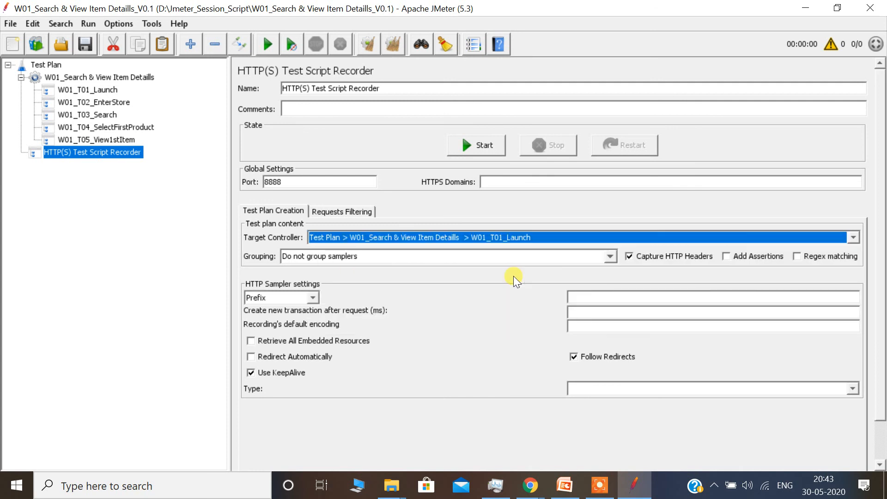
{"action": "left_click", "coordinate": [427, 258]}
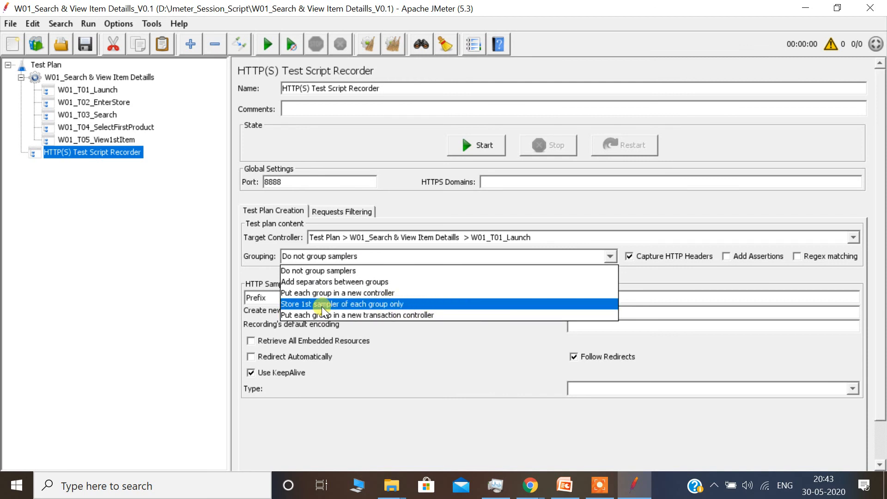
{"action": "left_click", "coordinate": [179, 272]}
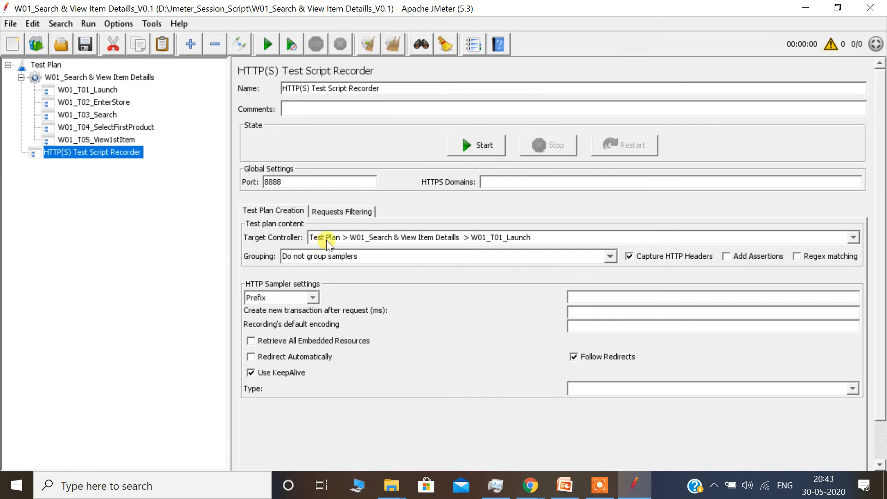
{"action": "left_click", "coordinate": [348, 237]}
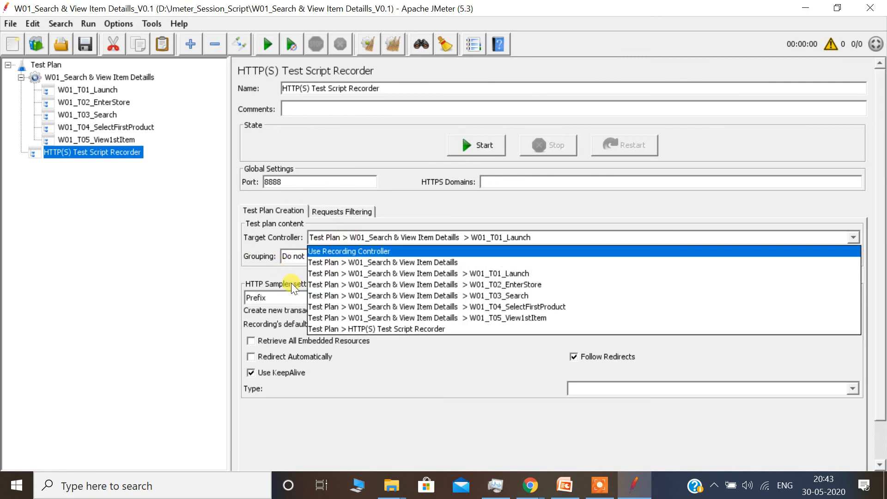
{"action": "left_click", "coordinate": [444, 274]}
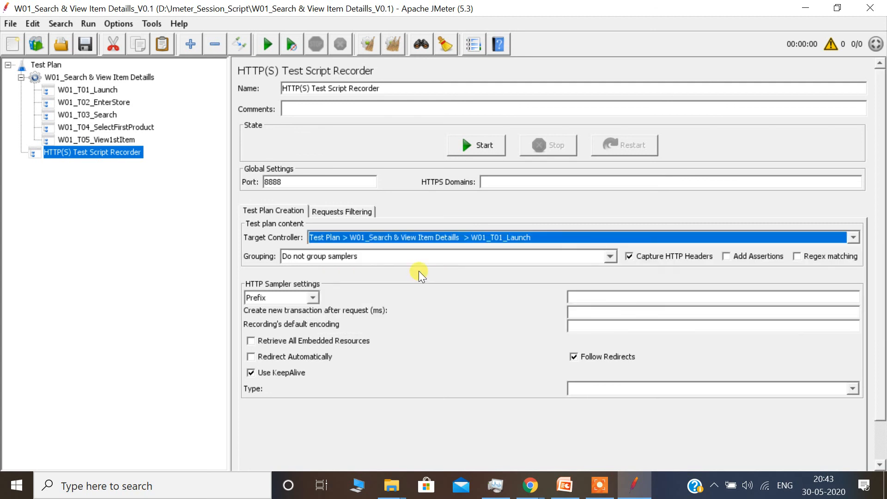
- Set the recorder's grouping to Store 1st sampler of each group only and check its port
{"action": "left_click", "coordinate": [334, 255]}
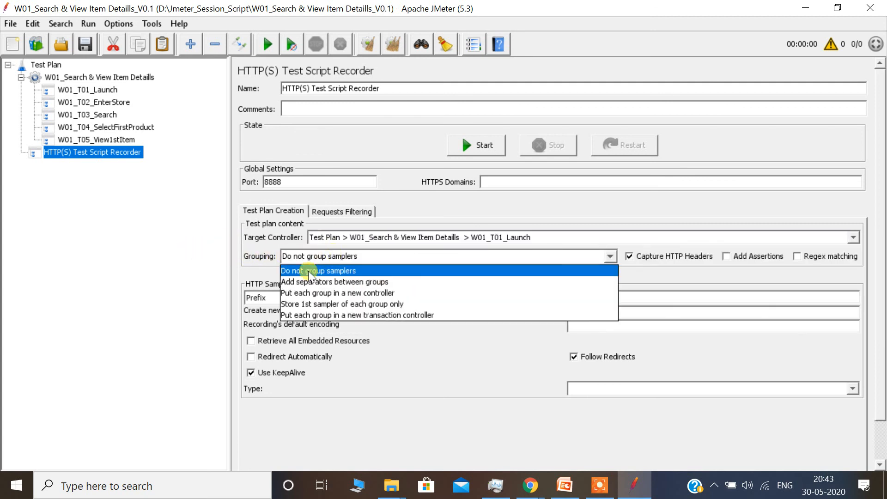
{"action": "left_click", "coordinate": [456, 304]}
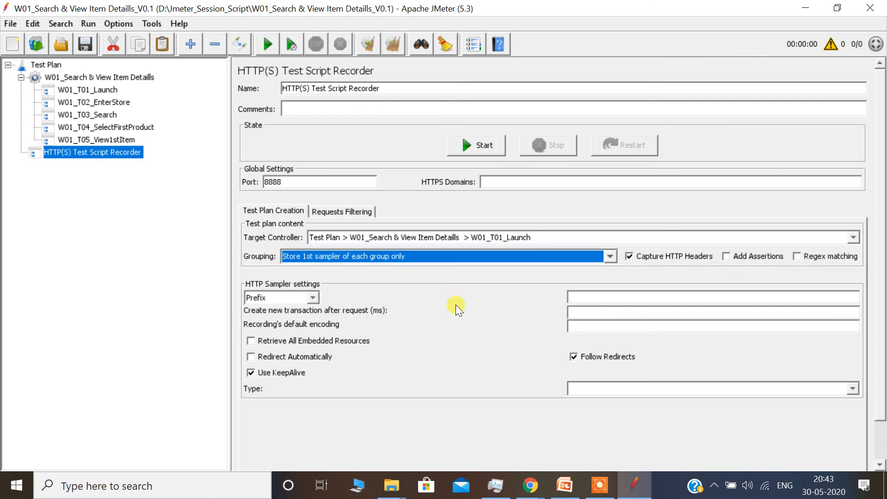
{"action": "left_click", "coordinate": [403, 256]}
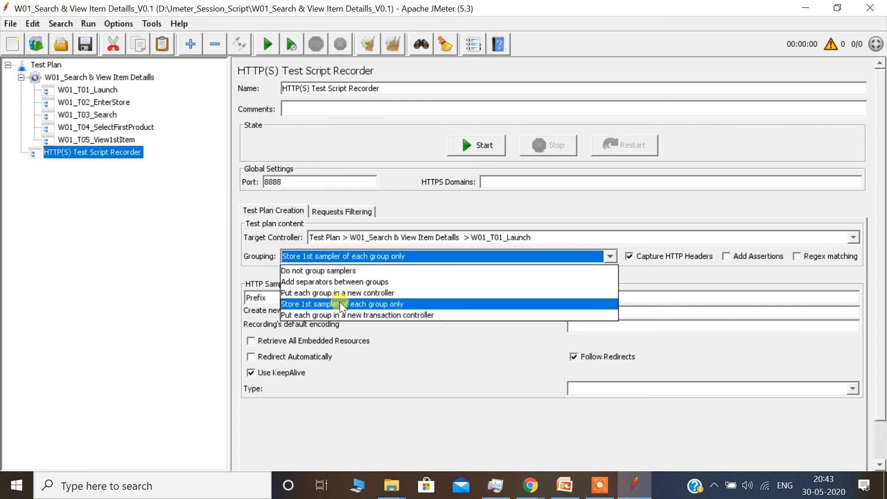
{"action": "left_click", "coordinate": [425, 304]}
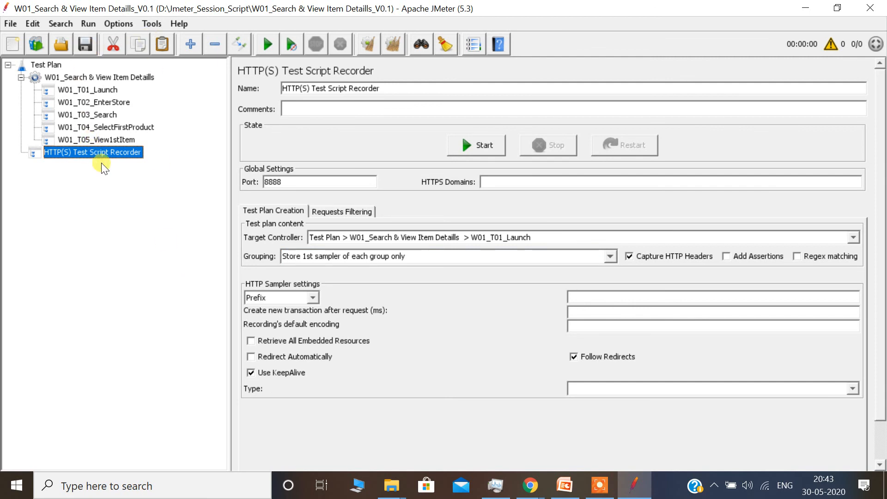
{"action": "double_click", "coordinate": [304, 184]}
{"action": "left_click", "coordinate": [314, 186]}
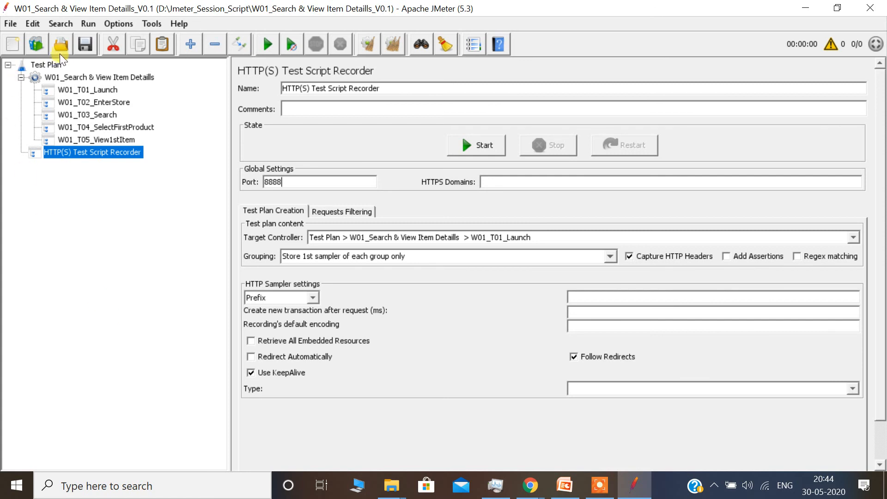
- Review the Thread Group, the W01_T01_Launch and W01_T02_EnterStore Transaction Controllers, the Test Plan and the HTTP(S) Test Script Recorder
{"action": "left_click", "coordinate": [73, 78]}
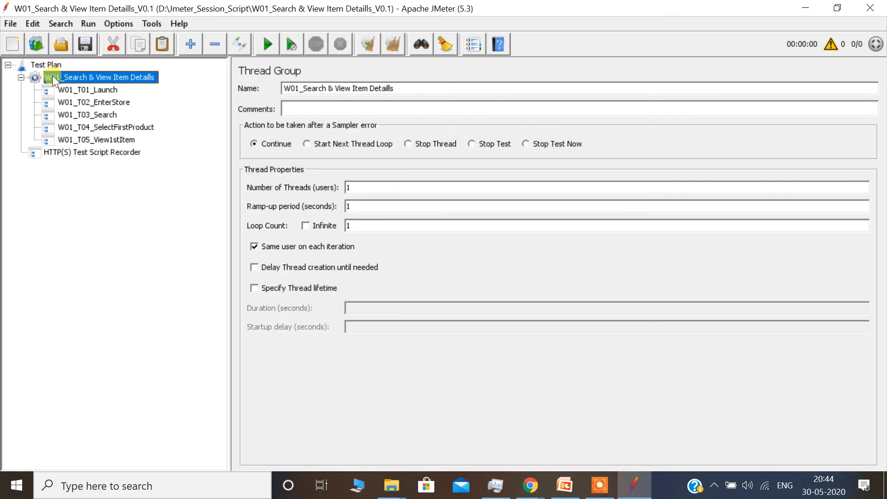
{"action": "left_click", "coordinate": [20, 78]}
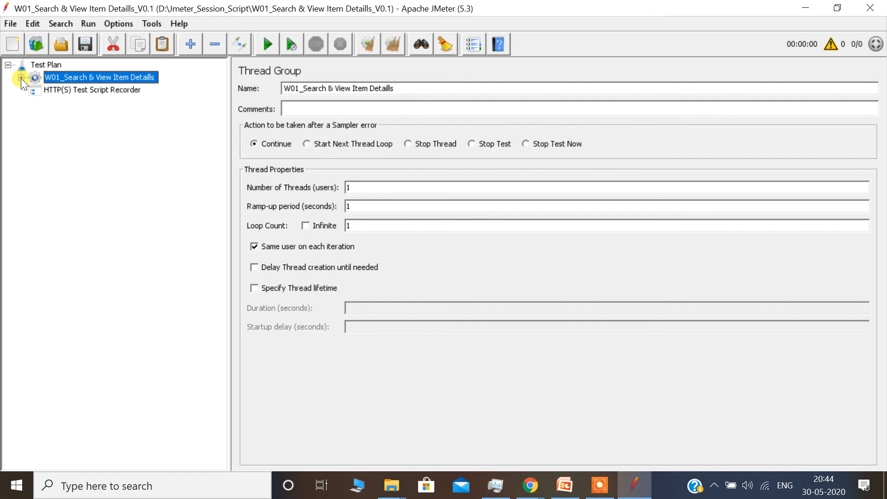
{"action": "left_click", "coordinate": [20, 78]}
{"action": "left_click", "coordinate": [85, 90]}
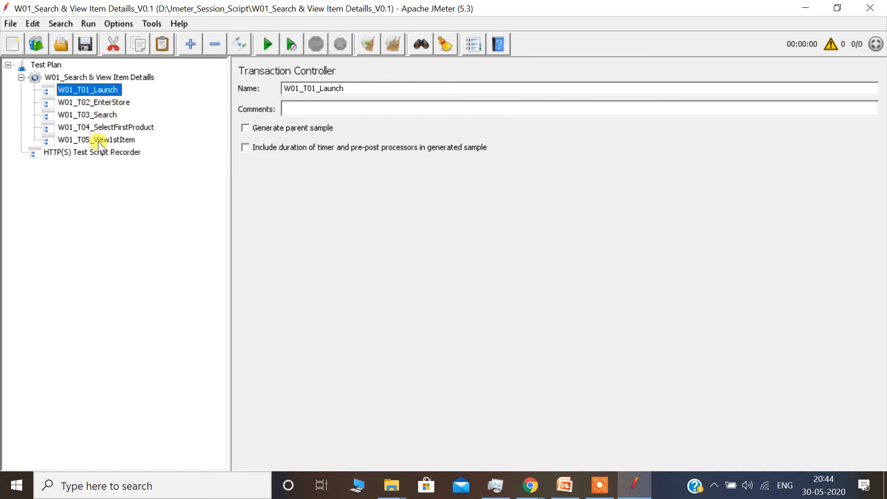
{"action": "left_click", "coordinate": [89, 78]}
{"action": "left_click", "coordinate": [87, 90]}
{"action": "left_click", "coordinate": [85, 103]}
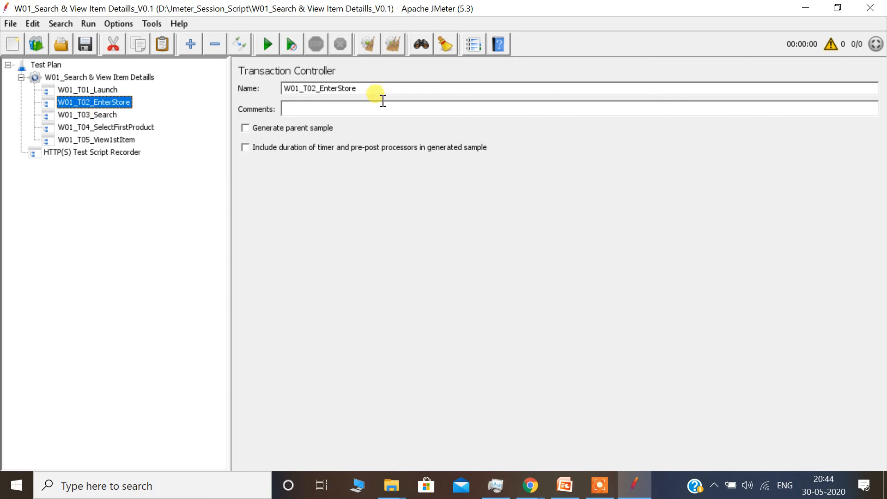
{"action": "left_click_drag", "start_coordinate": [382, 93], "coordinate": [274, 87]}
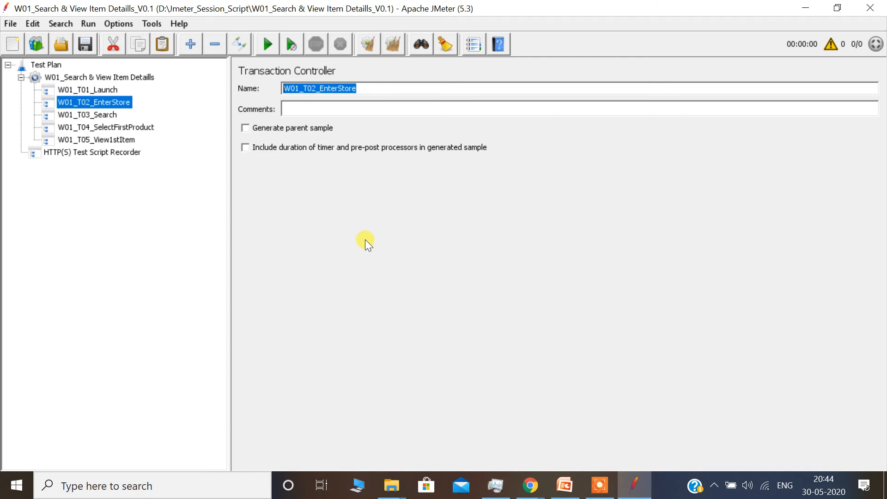
{"action": "left_click", "coordinate": [77, 153]}
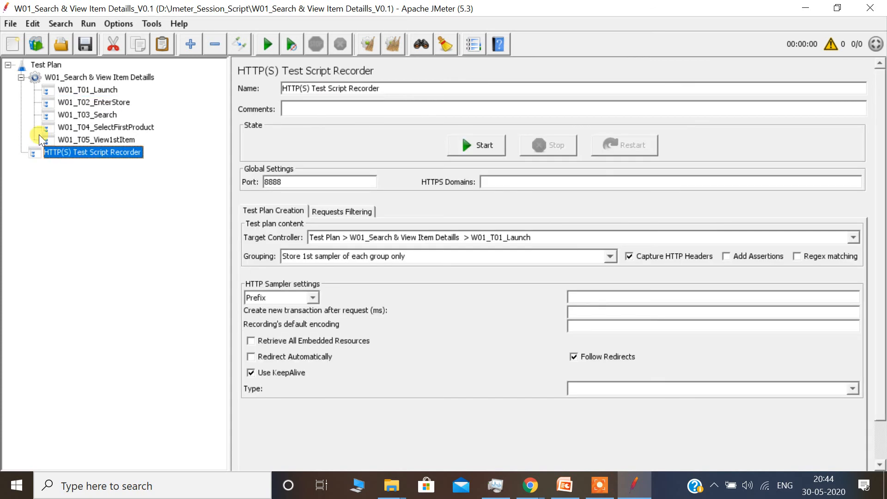
{"action": "left_click", "coordinate": [49, 66]}
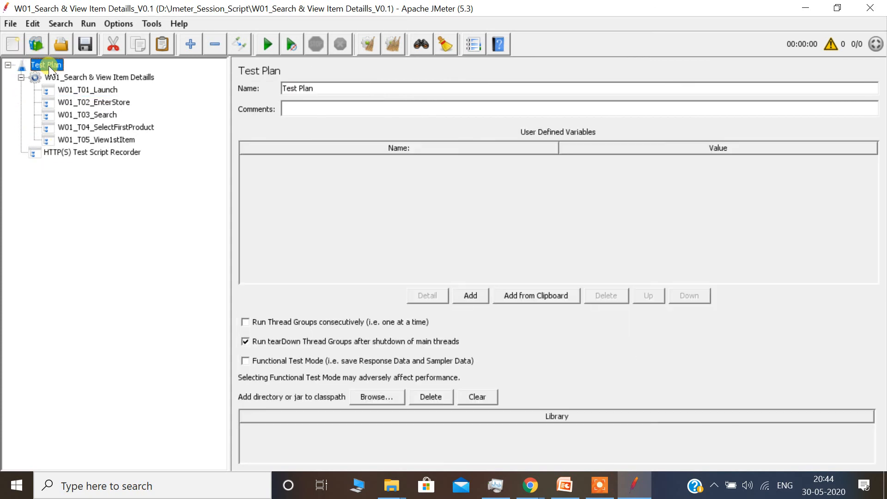
{"action": "left_click", "coordinate": [65, 155]}
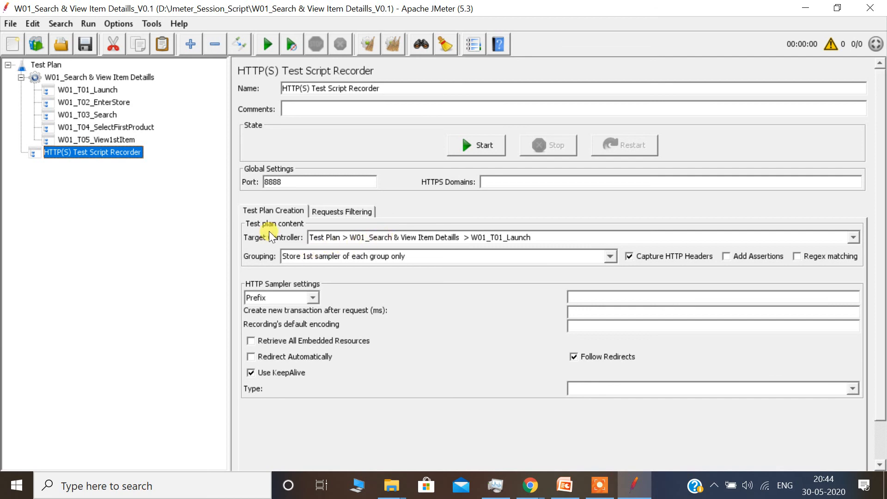
- Recheck the recorder's W01_T01_Launch target controller, its Store 1st sampler of each group only grouping and its port
{"action": "left_click", "coordinate": [530, 236]}
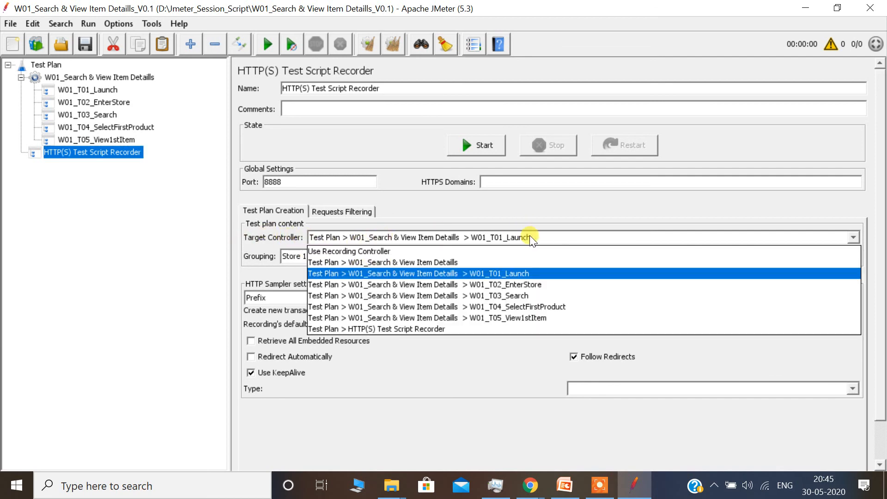
{"action": "left_click", "coordinate": [498, 273]}
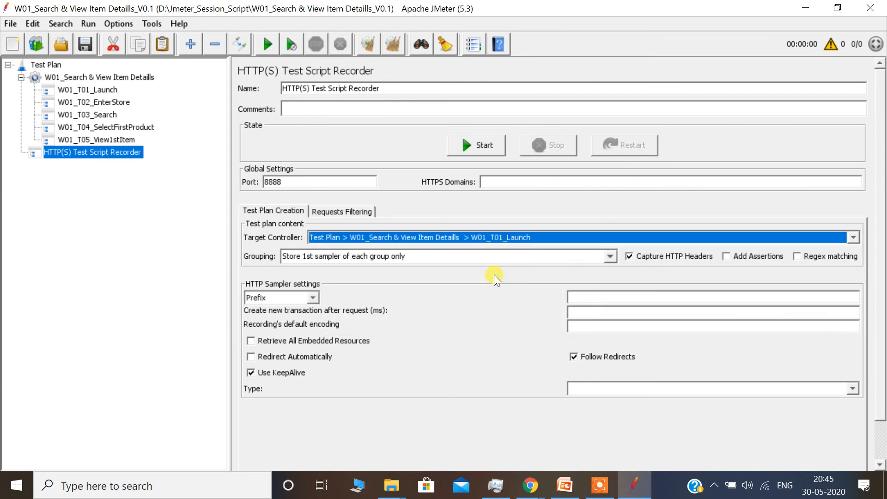
{"action": "left_click", "coordinate": [336, 255]}
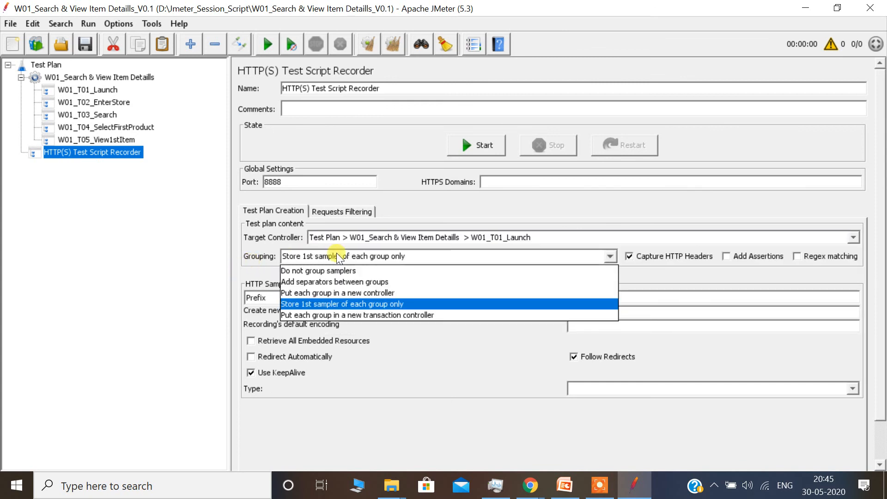
{"action": "left_click", "coordinate": [357, 304]}
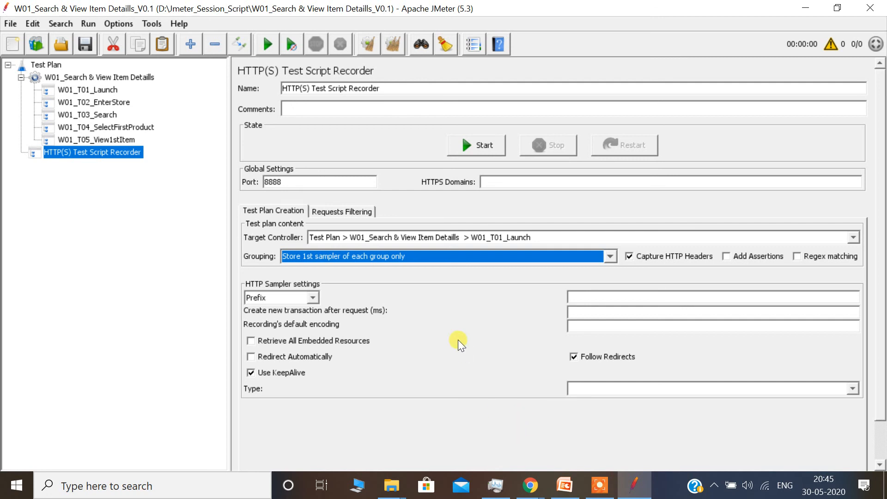
{"action": "double_click", "coordinate": [290, 182]}
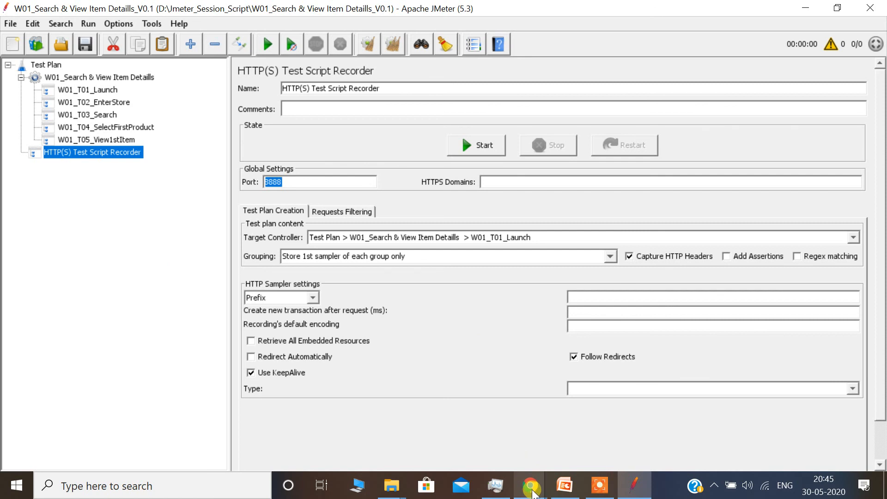
- Switch to the Chrome incognito window, open the browser settings in their own window and search them for "proxy"
{"action": "mouse_move", "coordinate": [533, 491]}
{"action": "mouse_move", "coordinate": [574, 439]}
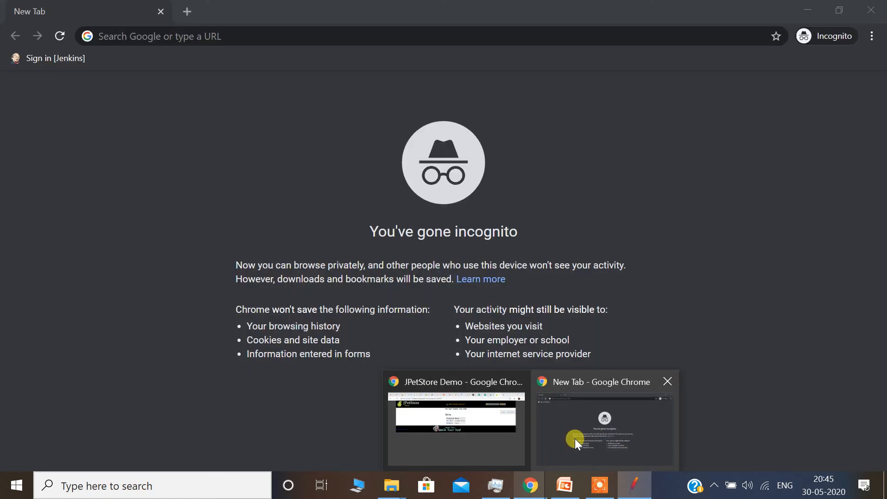
{"action": "left_click", "coordinate": [575, 439]}
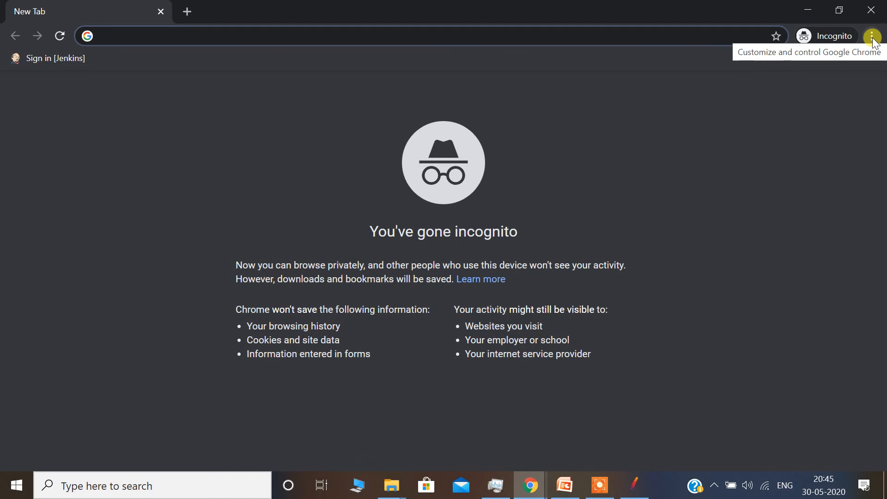
{"action": "left_click", "coordinate": [871, 36]}
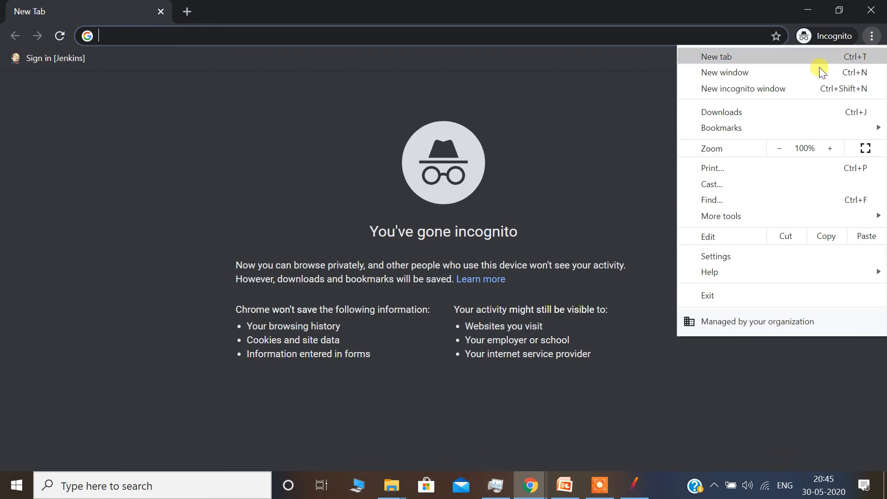
{"action": "left_click", "coordinate": [727, 257]}
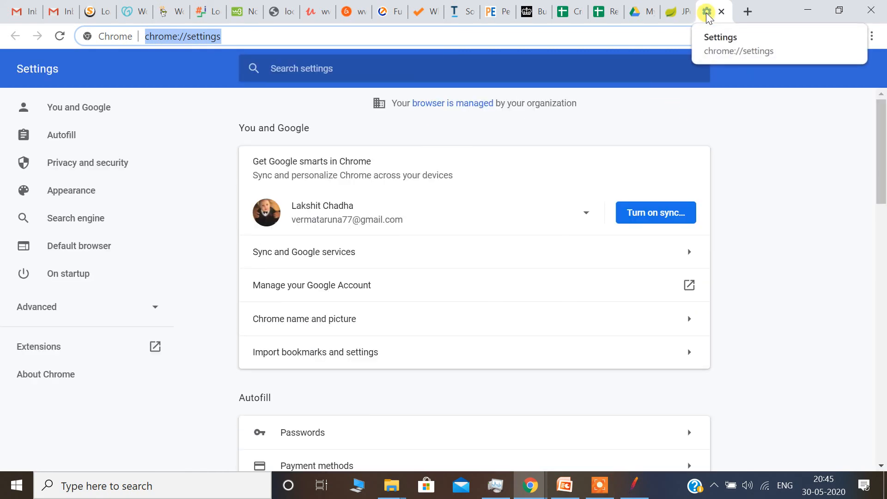
{"action": "left_click_drag", "start_coordinate": [709, 14], "coordinate": [710, 42]}
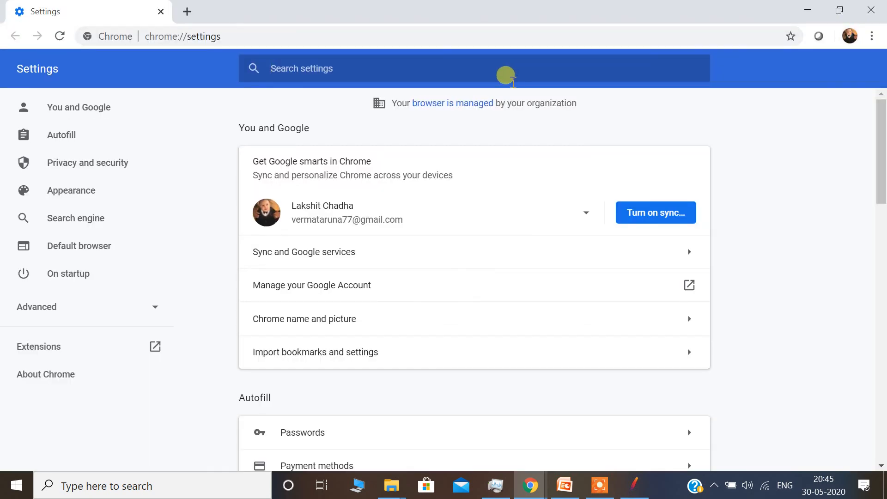
{"action": "type", "text": "proxy"}
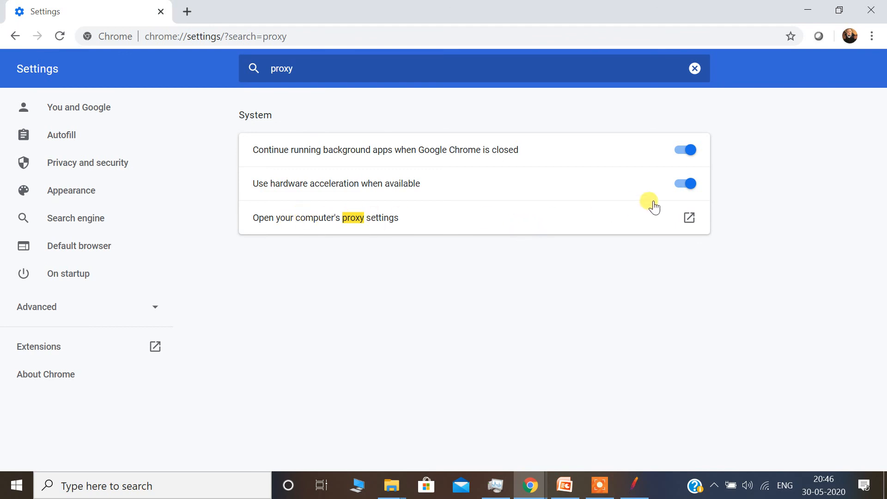
- Open the computer's proxy settings and turn on the manual proxy server with the address localhost
{"action": "left_click", "coordinate": [690, 219]}
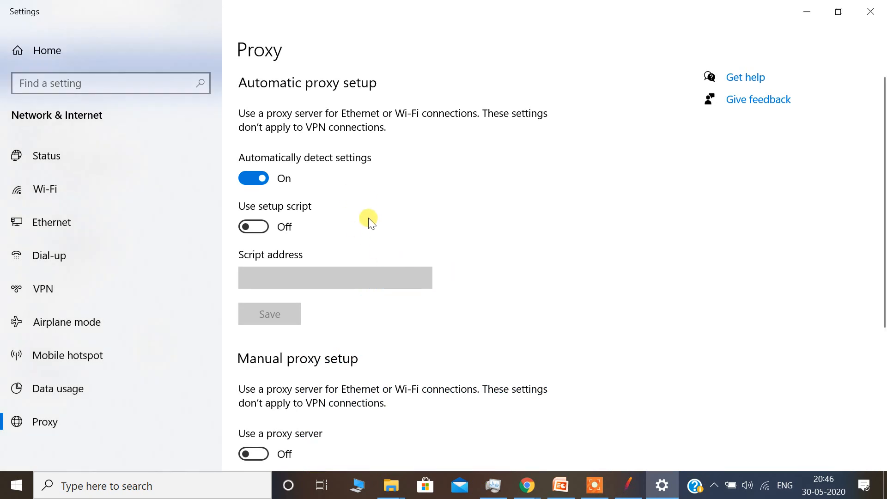
{"action": "left_click_drag", "start_coordinate": [883, 175], "coordinate": [882, 250]}
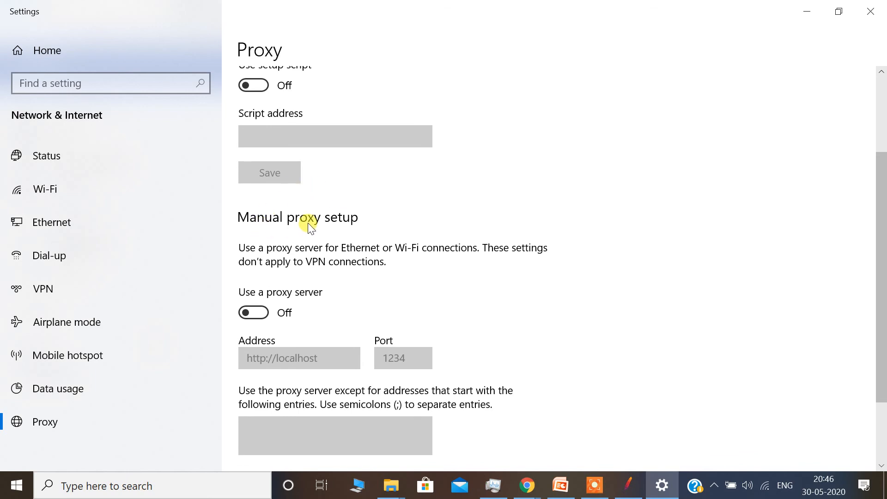
{"action": "left_click", "coordinate": [262, 314]}
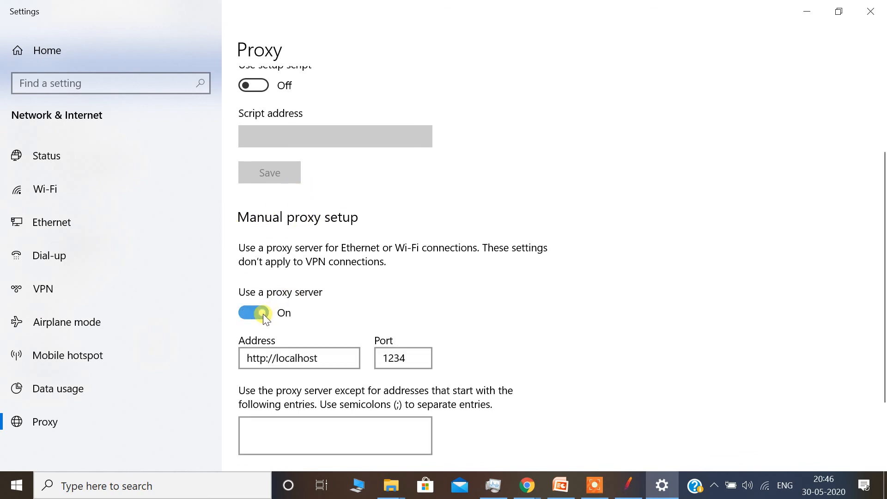
{"action": "left_click_drag", "start_coordinate": [283, 359], "coordinate": [180, 349]}
{"action": "key", "text": "BackSpace"}
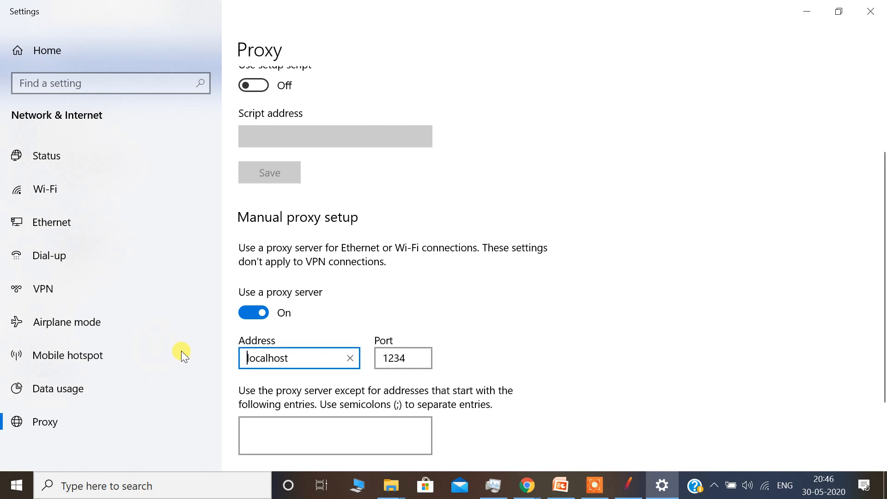
{"action": "left_click_drag", "start_coordinate": [307, 358], "coordinate": [230, 352]}
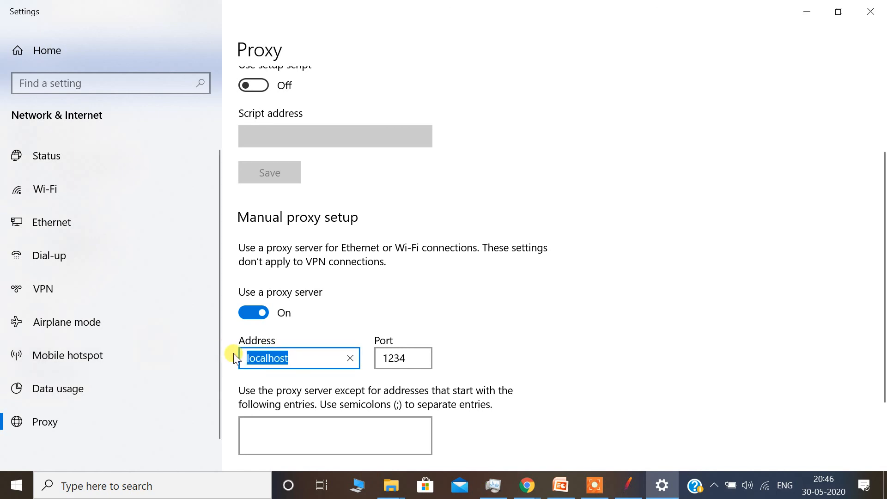
{"action": "type", "text": "loc"}
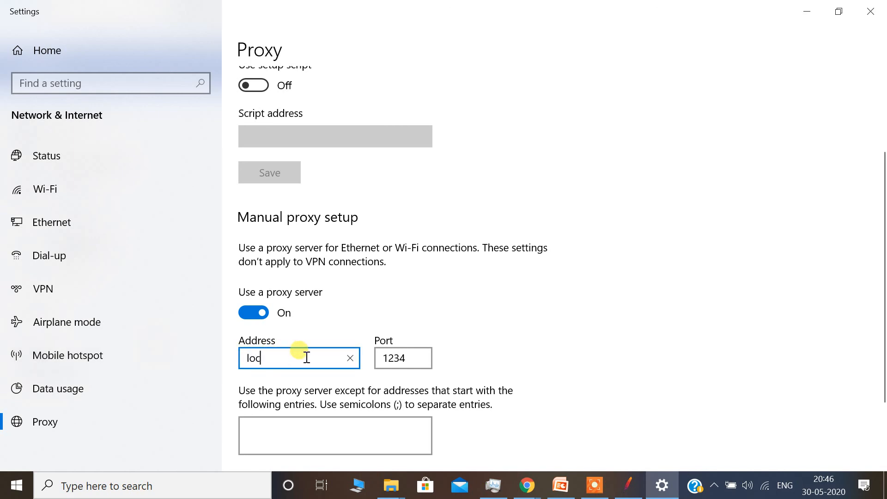
{"action": "type", "text": "alhost"}
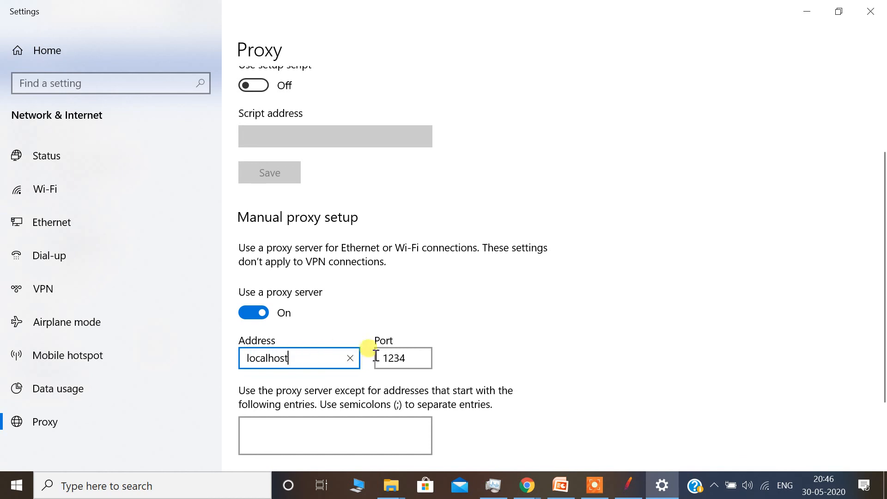
- Try 8888 and 8080 as the manual proxy port
{"action": "key", "text": "Tab"}
{"action": "type", "text": "8888"}
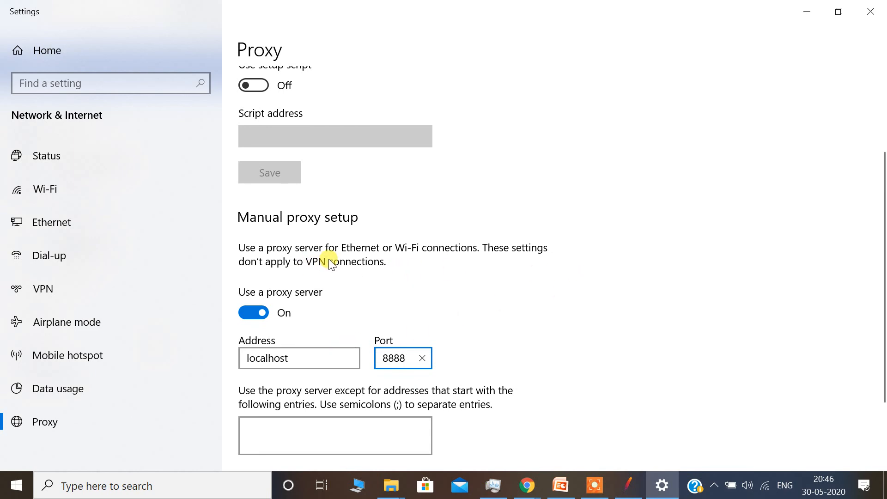
{"action": "left_click_drag", "start_coordinate": [407, 358], "coordinate": [338, 360]}
{"action": "type", "text": "8080"}
- Set the manual proxy port to 7777 and save the proxy settings
{"action": "key", "text": "shift+Left"}
{"action": "key", "text": "shift+Left"}
{"action": "key", "text": "shift+Left"}
{"action": "key", "text": "shift+Left"}
{"action": "type", "text": "7777"}
{"action": "left_click", "coordinate": [365, 257]}
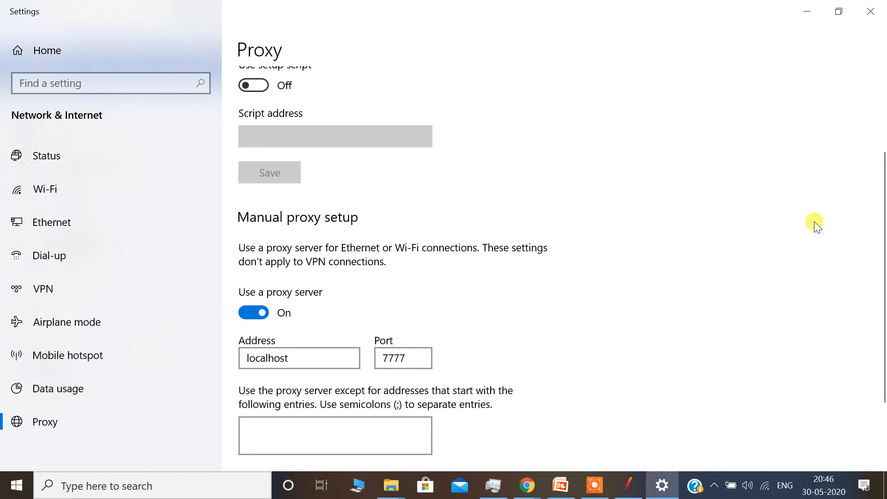
{"action": "scroll", "coordinate": [883, 307], "scroll_direction": "down", "scroll_amount": 2}
{"action": "left_click", "coordinate": [249, 414]}
- Switch to JMeter and set the HTTP(S) Test Script Recorder's port to 7777, matching the proxy port
{"action": "left_click_drag", "start_coordinate": [412, 249], "coordinate": [371, 250]}
{"action": "left_click", "coordinate": [637, 494]}
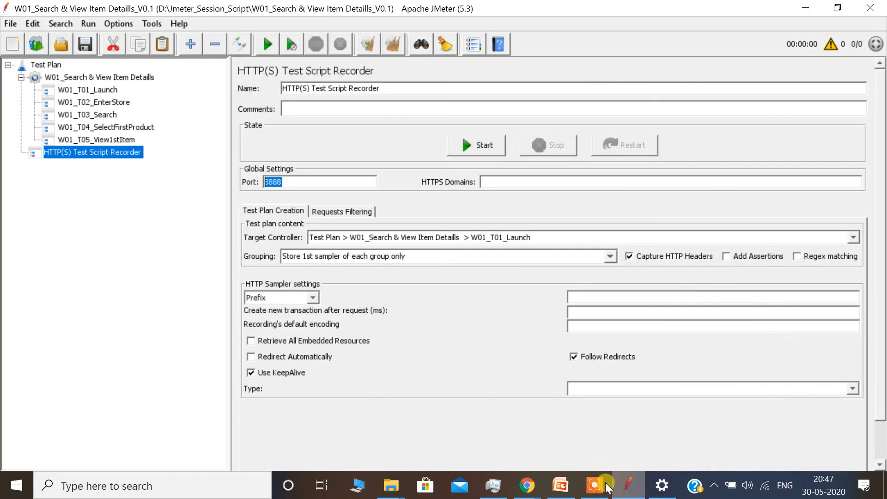
{"action": "type", "text": "7777"}
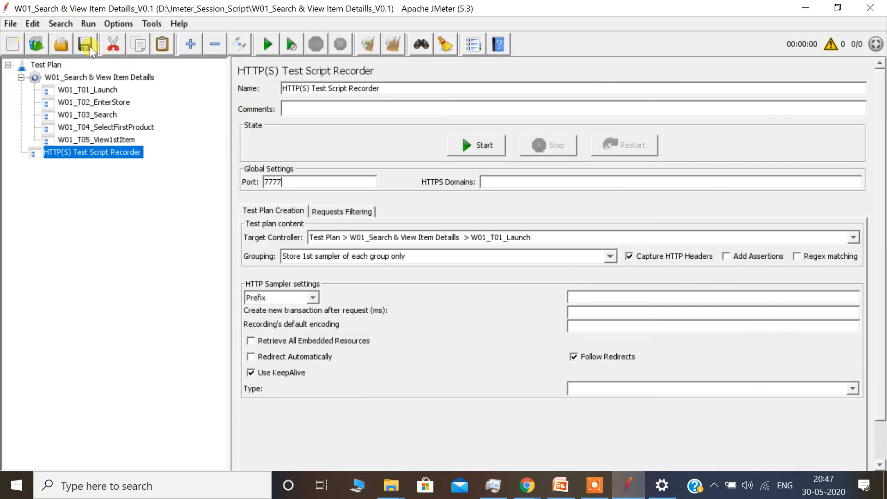
{"action": "left_click_drag", "start_coordinate": [290, 179], "coordinate": [233, 181]}
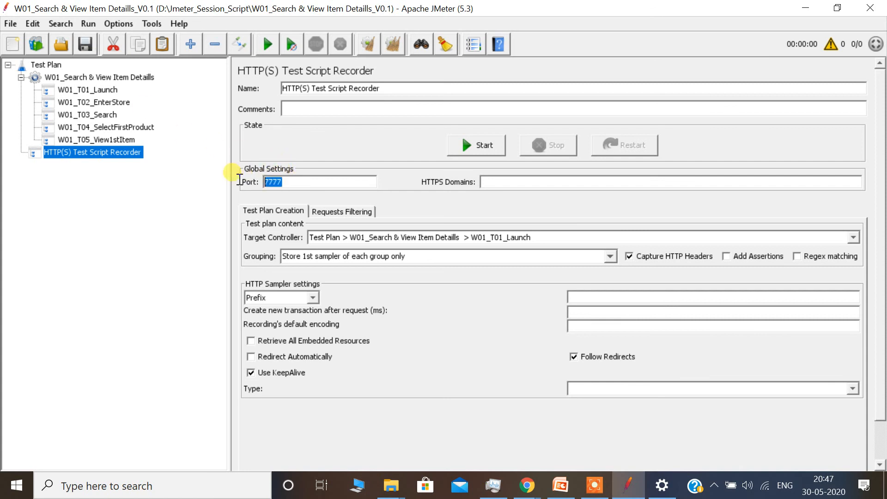
- Return to the Windows proxy settings, save the localhost address and port 7777 again, and close the window
{"action": "left_click", "coordinate": [628, 483]}
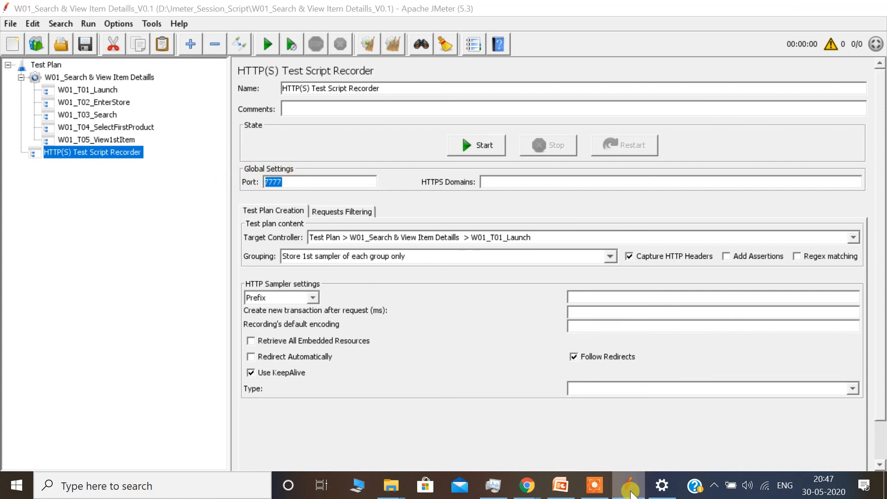
{"action": "left_click", "coordinate": [408, 250]}
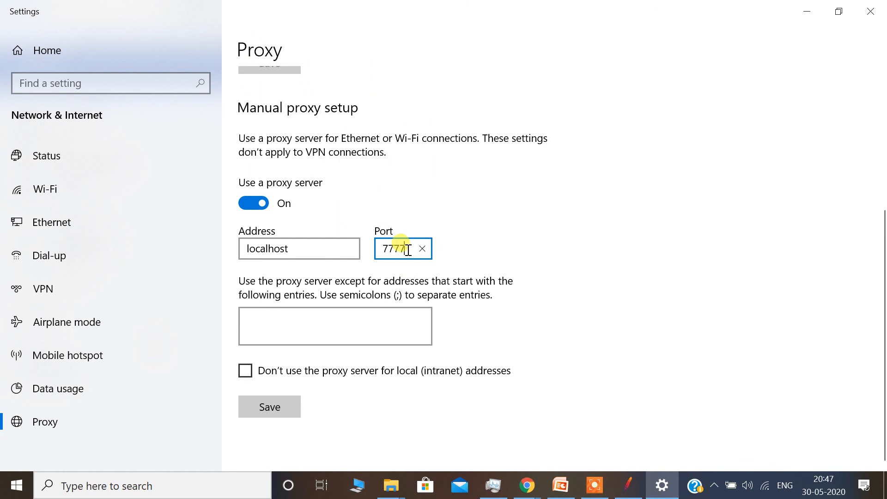
{"action": "left_click", "coordinate": [275, 409]}
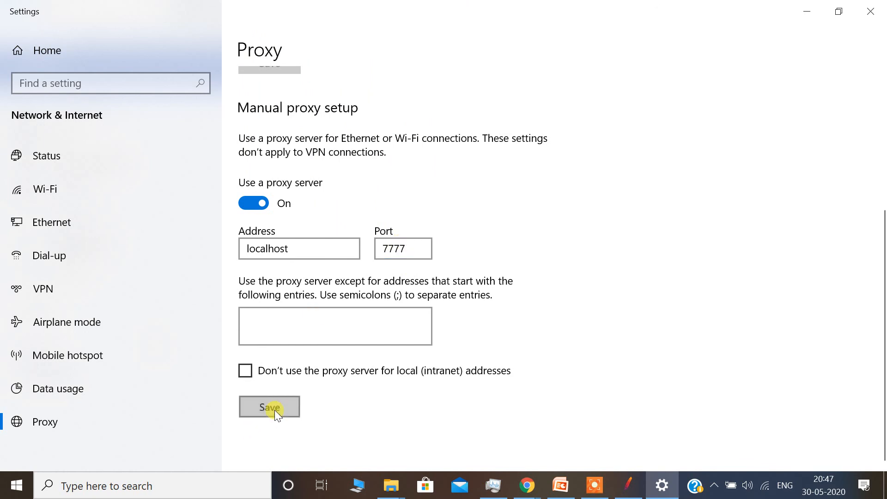
{"action": "left_click_drag", "start_coordinate": [290, 249], "coordinate": [221, 251]}
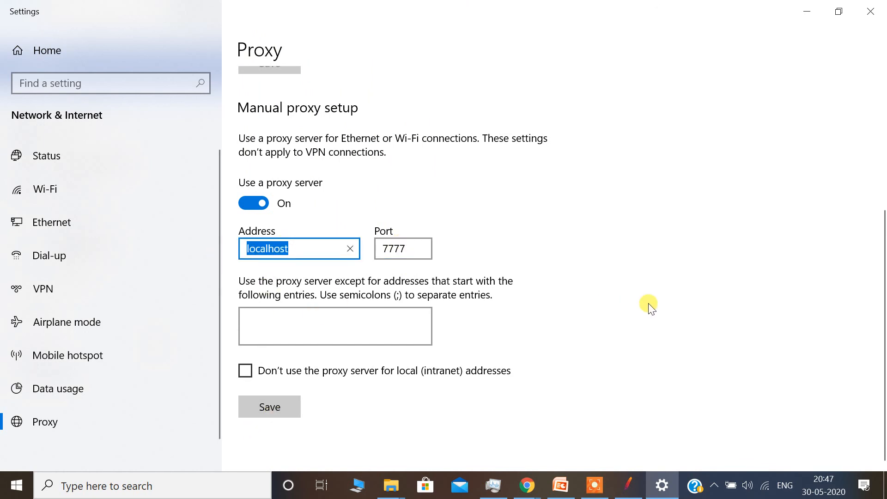
{"action": "left_click", "coordinate": [877, 15]}
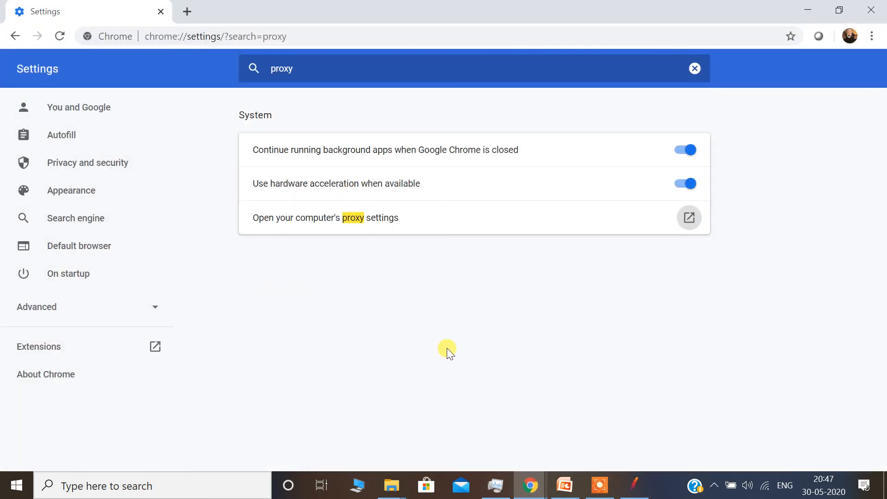
- Close the Chrome settings window and bring up the incognito window
{"action": "mouse_move", "coordinate": [533, 494]}
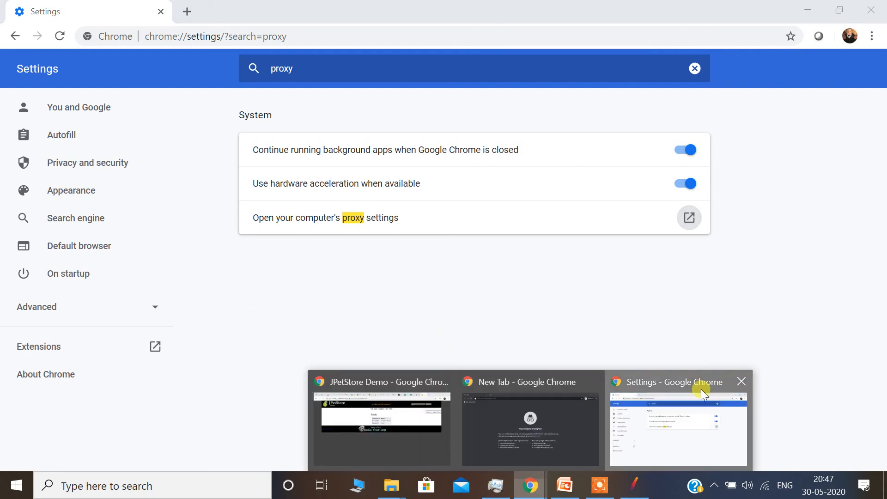
{"action": "left_click", "coordinate": [872, 9]}
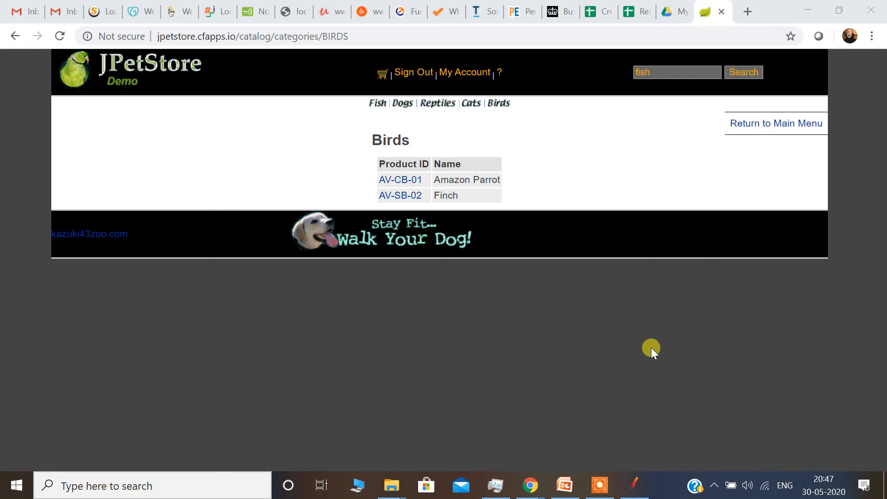
{"action": "mouse_move", "coordinate": [530, 485]}
{"action": "left_click", "coordinate": [586, 430]}
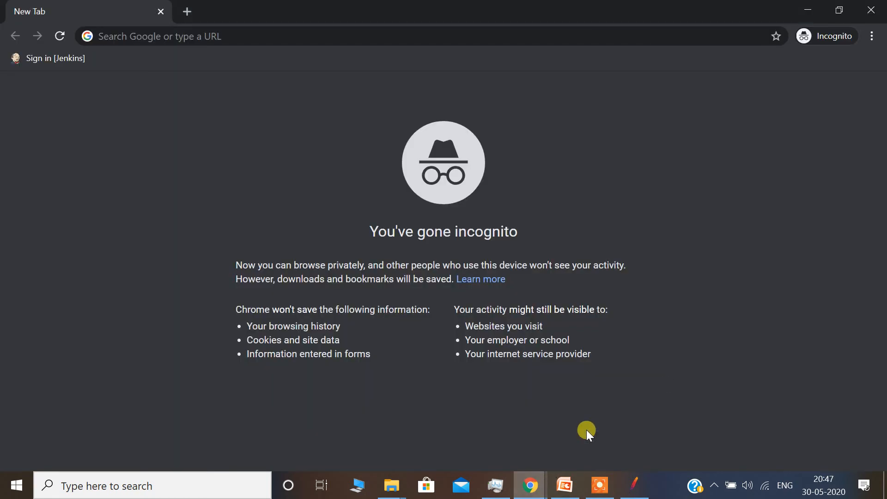
- Save the test plan in JMeter and start the script recorder, allowing Java(TM) Platform SE binary through the firewall on public networks
{"action": "left_click", "coordinate": [634, 484]}
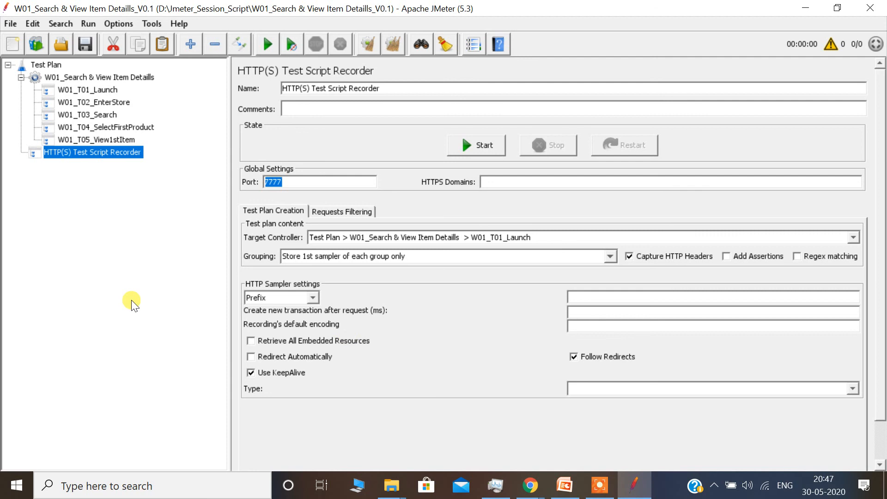
{"action": "left_click", "coordinate": [85, 42]}
{"action": "left_click", "coordinate": [475, 146]}
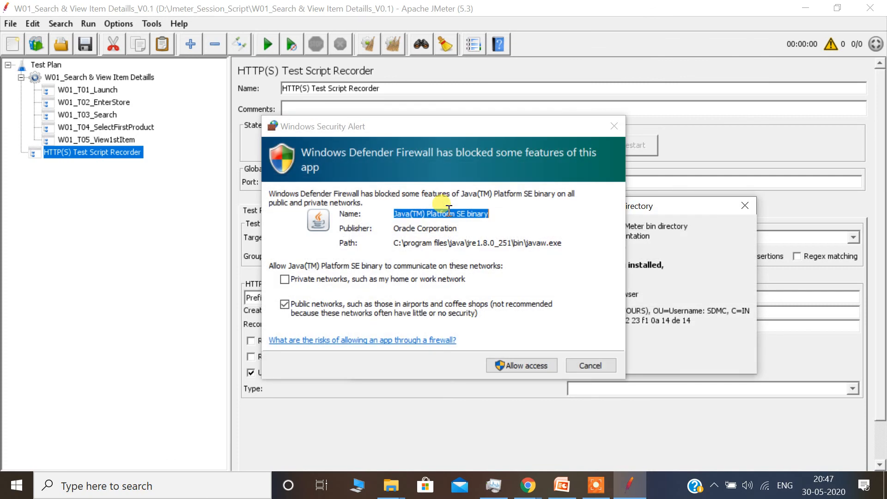
{"action": "left_click", "coordinate": [517, 364]}
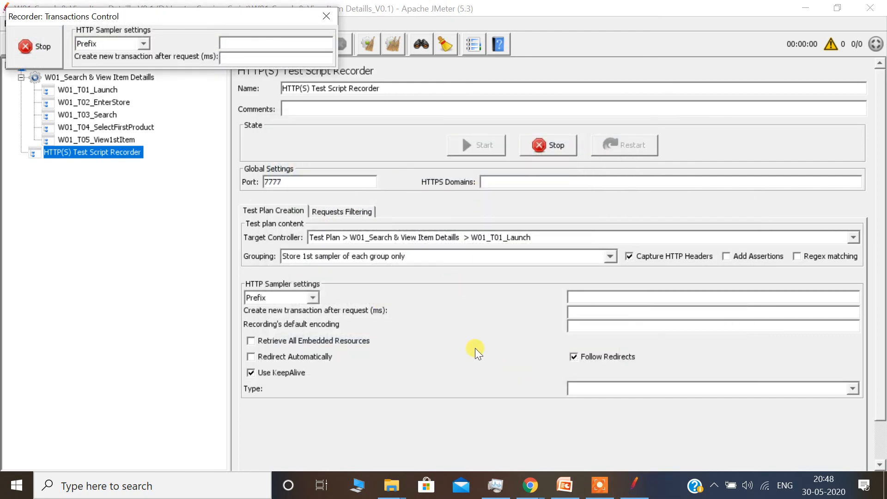
- Switch to the Chrome incognito window and move the Recorder: Transactions Control window away from the address bar
{"action": "left_click", "coordinate": [640, 495]}
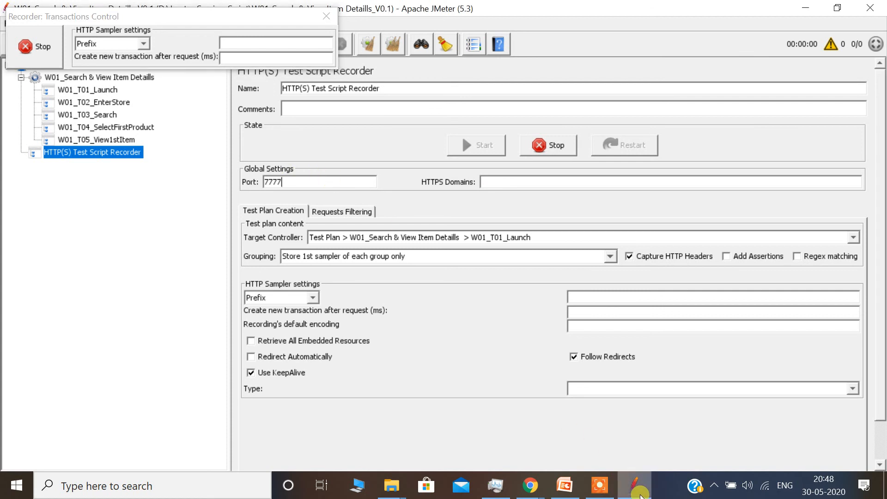
{"action": "left_click", "coordinate": [639, 495]}
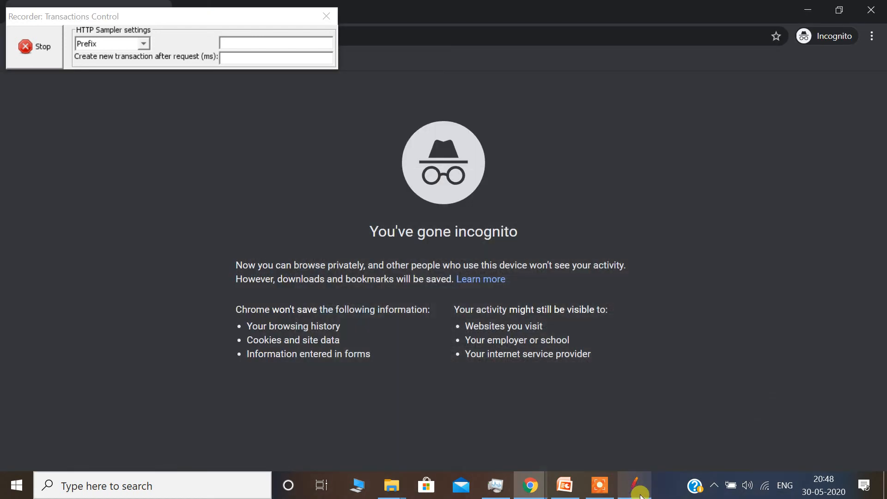
{"action": "left_click", "coordinate": [639, 494]}
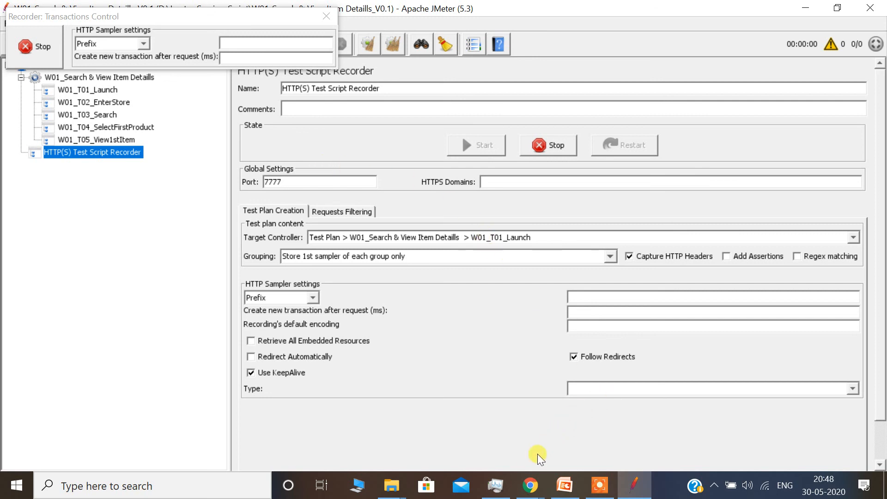
{"action": "mouse_move", "coordinate": [530, 492]}
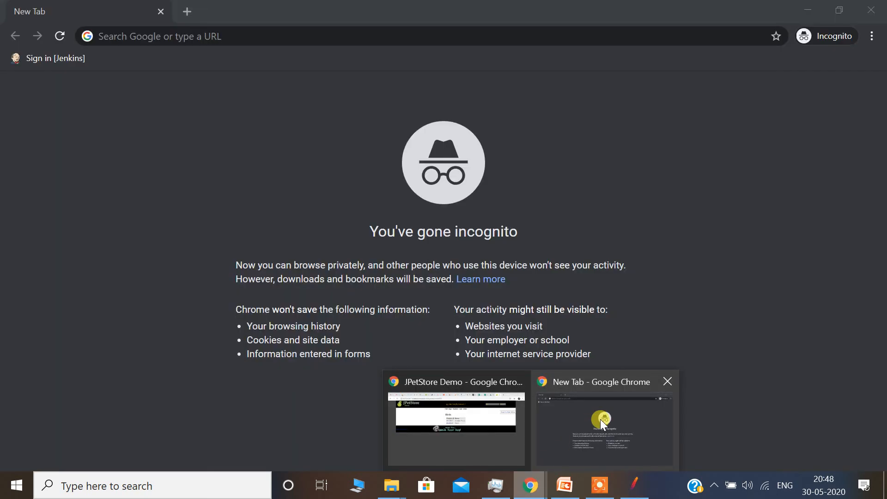
{"action": "left_click", "coordinate": [601, 419]}
{"action": "left_click_drag", "start_coordinate": [170, 20], "coordinate": [775, 206]}
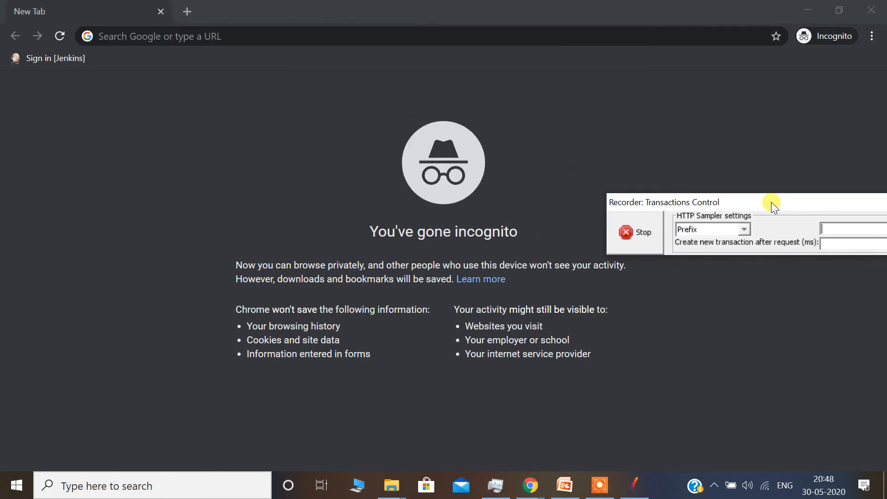
- Load jpetstore.cfapps.io in the incognito window while the recorder is running, and return to JMeter
{"action": "left_click", "coordinate": [335, 37]}
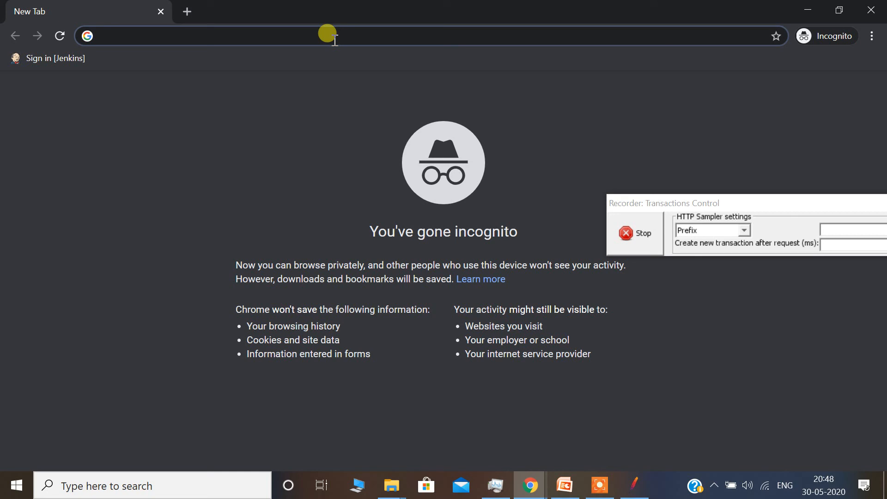
{"action": "type", "text": "jp"}
{"action": "key", "text": "End"}
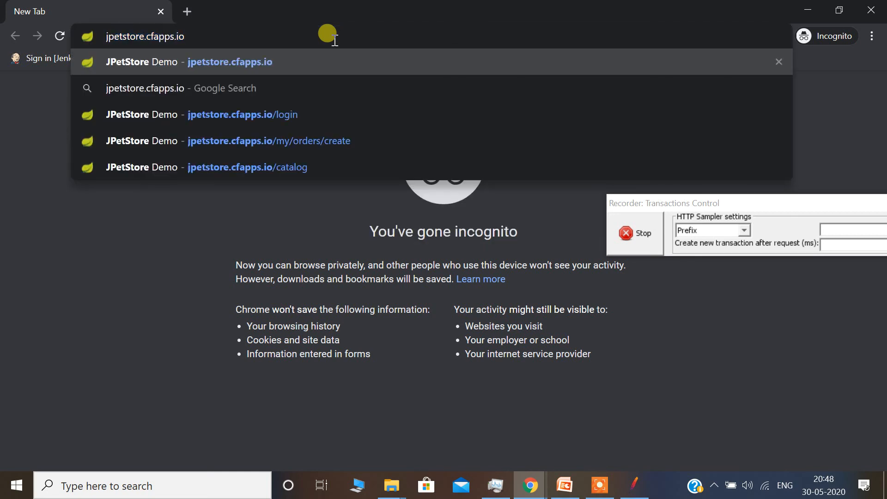
{"action": "key", "text": "shift+Left"}
{"action": "key", "text": "shift+Left"}
{"action": "key", "text": "shift+Left"}
{"action": "key", "text": "shift+Left"}
{"action": "key", "text": "shift+Left"}
{"action": "key", "text": "shift+Left"}
{"action": "key", "text": "shift+Left"}
{"action": "key", "text": "shift+Left"}
{"action": "key", "text": "shift+Left"}
{"action": "key", "text": "shift+Left"}
{"action": "key", "text": "shift+Left"}
{"action": "key", "text": "shift+Left"}
{"action": "key", "text": "shift+Left"}
{"action": "key", "text": "shift+Left"}
{"action": "key", "text": "shift+Left"}
{"action": "key", "text": "shift+Left"}
{"action": "key", "text": "shift+Left"}
{"action": "key", "text": "shift+Left"}
{"action": "key", "text": "shift+Left"}
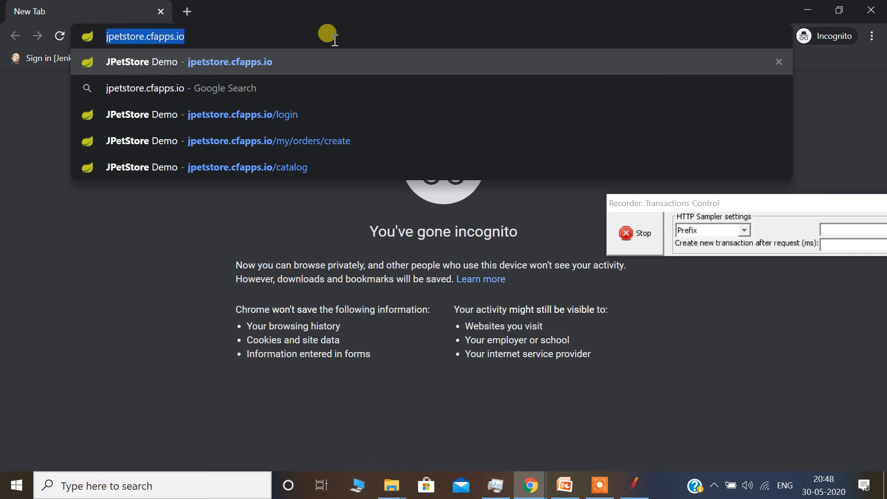
{"action": "key", "text": "Right"}
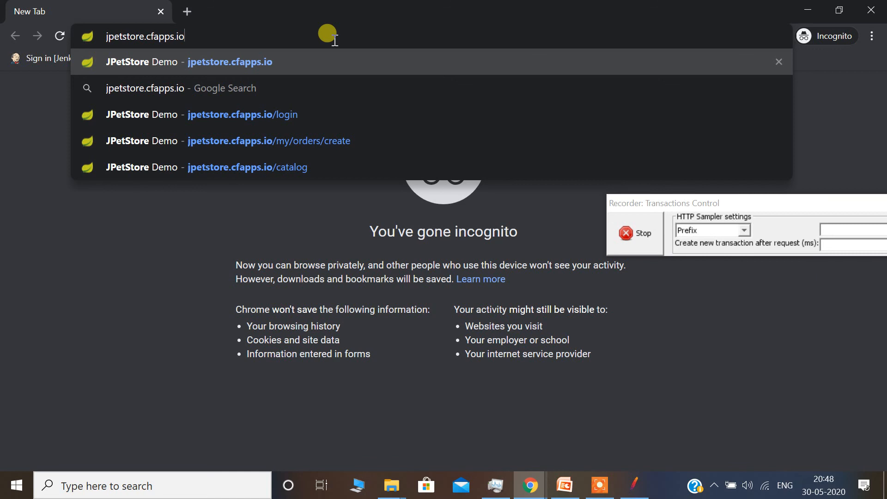
{"action": "key", "text": "Return"}
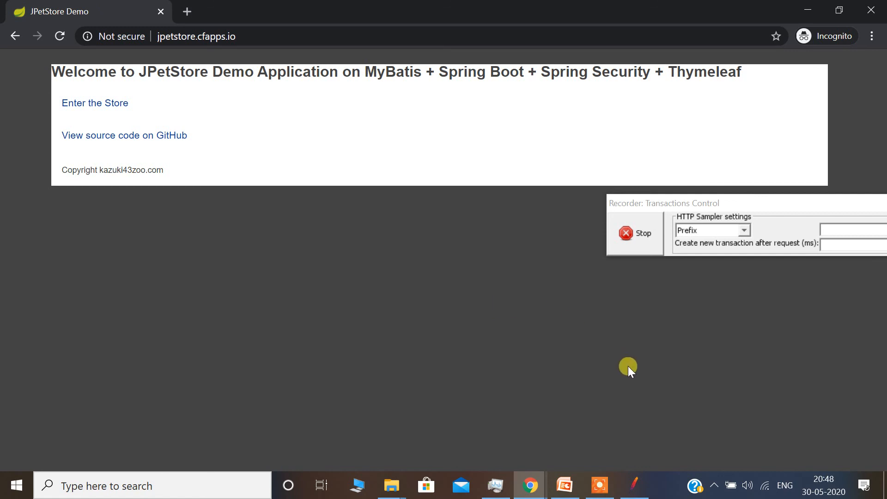
{"action": "mouse_move", "coordinate": [631, 493]}
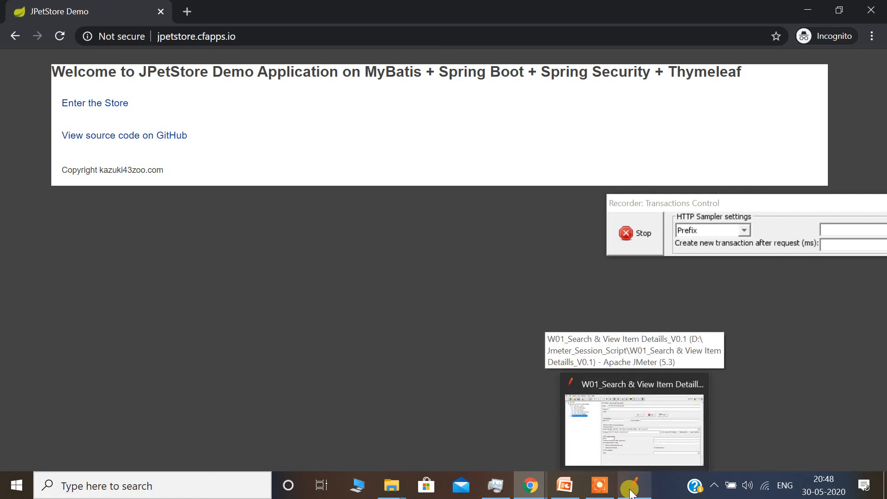
{"action": "left_click", "coordinate": [631, 493]}
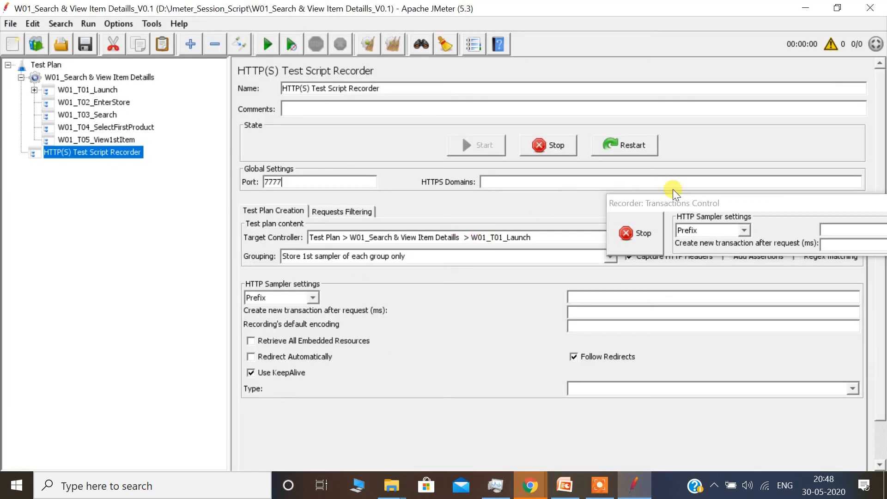
- Move the Recorder: Transactions Control window aside and inspect the server name of the request recorded under W01_T01_Launch
{"action": "left_click_drag", "start_coordinate": [678, 206], "coordinate": [680, 70]}
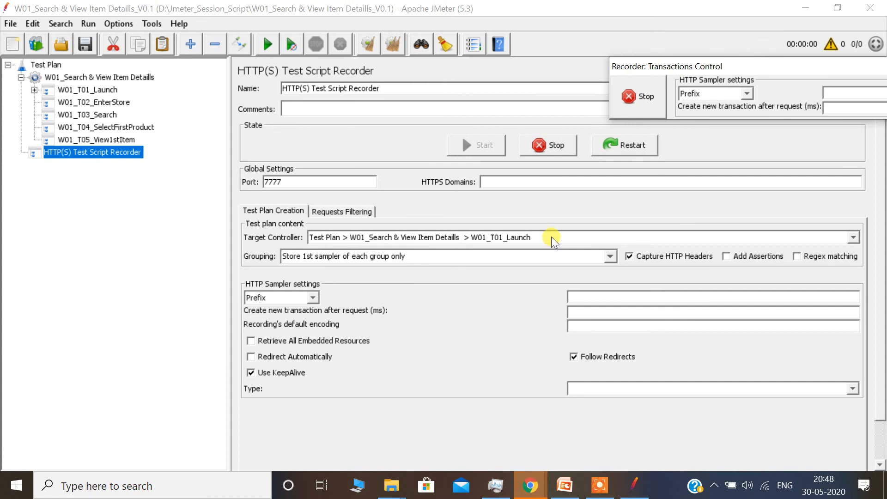
{"action": "left_click", "coordinate": [34, 90]}
{"action": "left_click", "coordinate": [77, 104]}
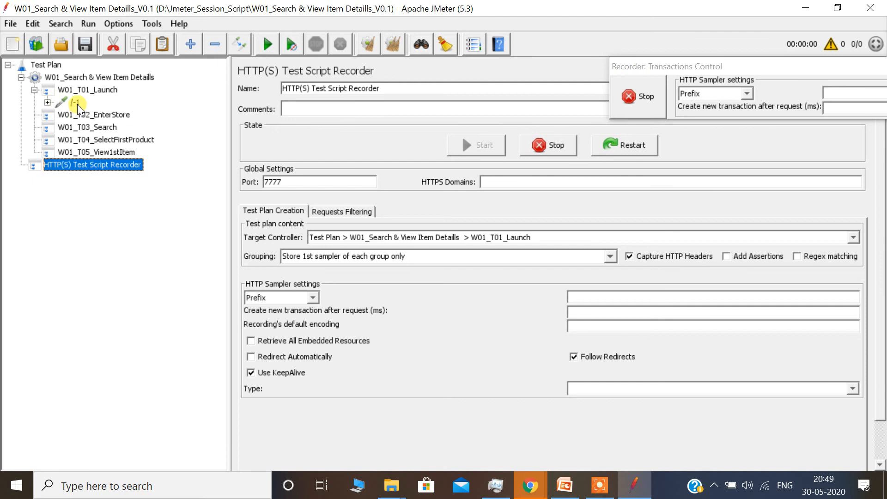
{"action": "left_click_drag", "start_coordinate": [547, 167], "coordinate": [447, 143]}
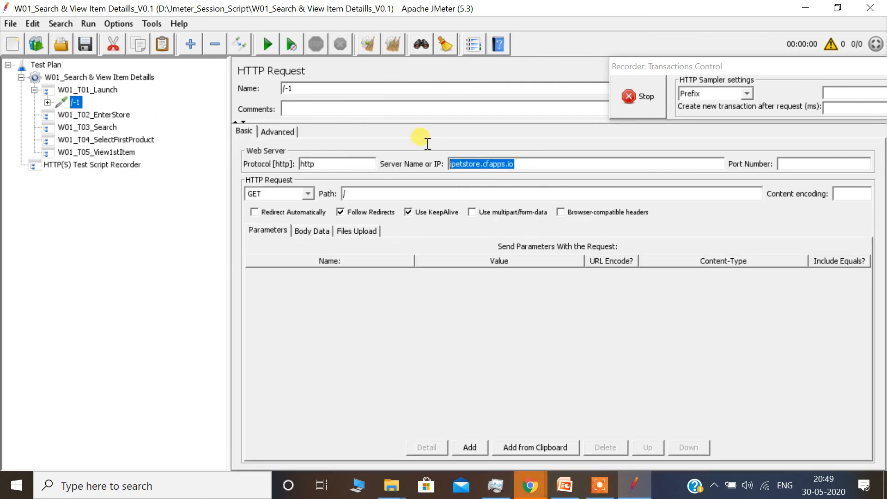
{"action": "left_click", "coordinate": [467, 167]}
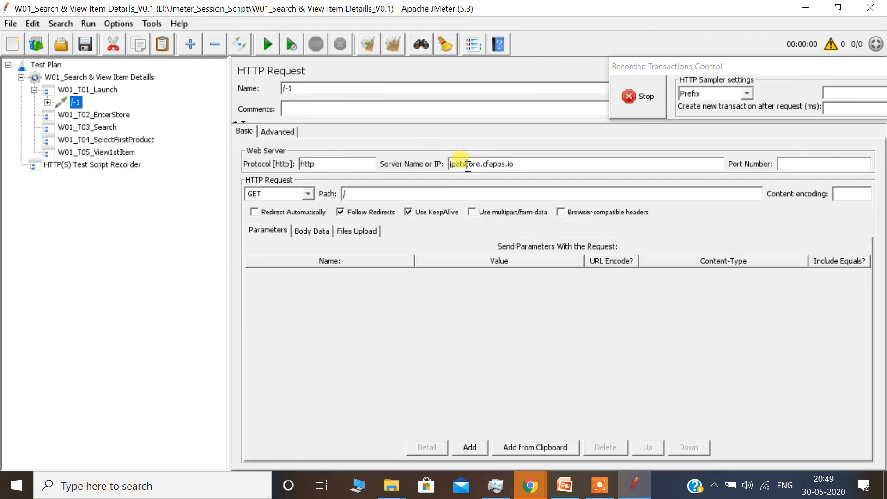
{"action": "left_click_drag", "start_coordinate": [517, 164], "coordinate": [455, 165]}
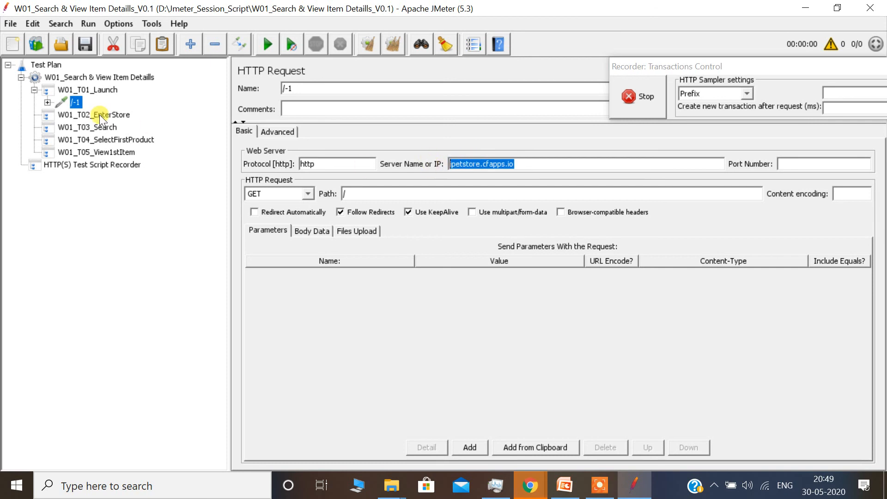
- Set the script recorder's target controller to W01_T02_EnterStore, then enter the store from the JPetStore welcome page in the Chrome incognito window
{"action": "left_click", "coordinate": [90, 166]}
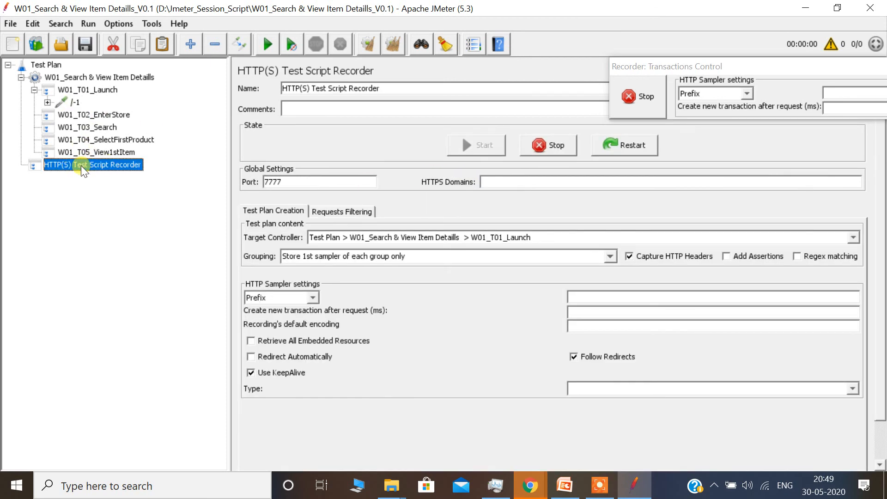
{"action": "left_click", "coordinate": [534, 239]}
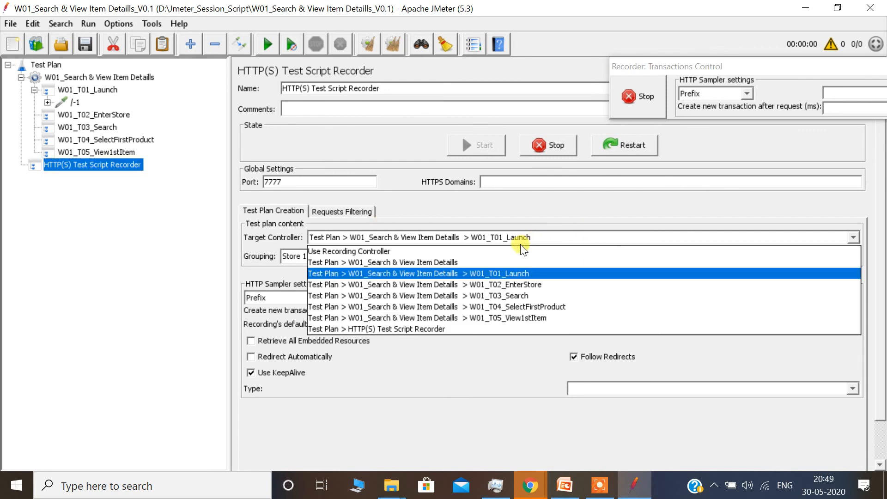
{"action": "left_click", "coordinate": [523, 287]}
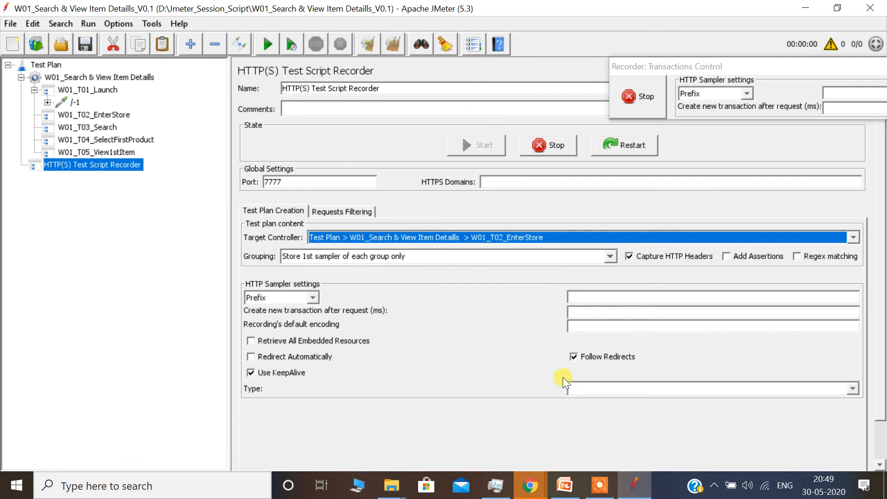
{"action": "mouse_move", "coordinate": [530, 485]}
{"action": "left_click", "coordinate": [596, 439]}
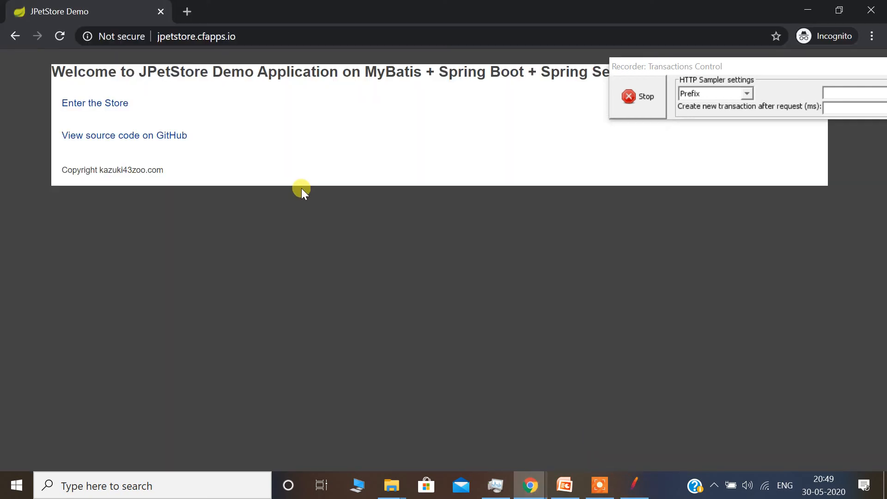
{"action": "left_click", "coordinate": [90, 109]}
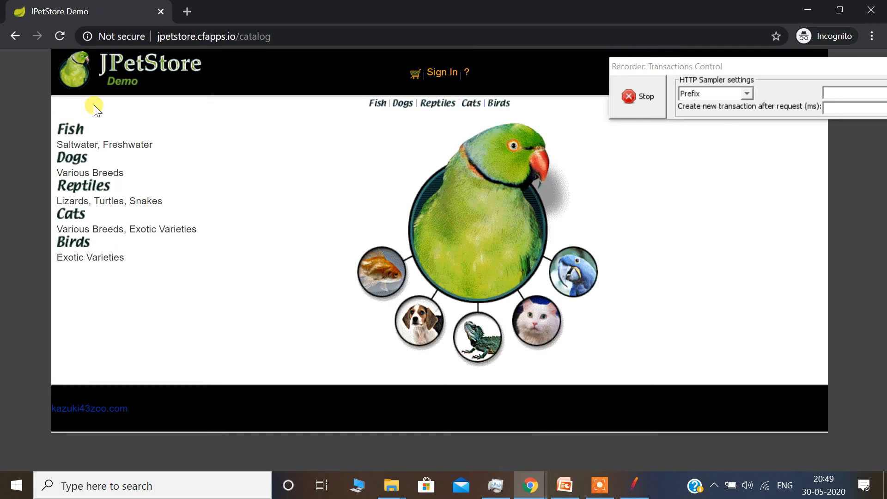
- Move the Recorder: Transactions Control window off the store's search box and set the target controller in JMeter to W01_T03_Search
{"action": "left_click_drag", "start_coordinate": [766, 70], "coordinate": [714, 415]}
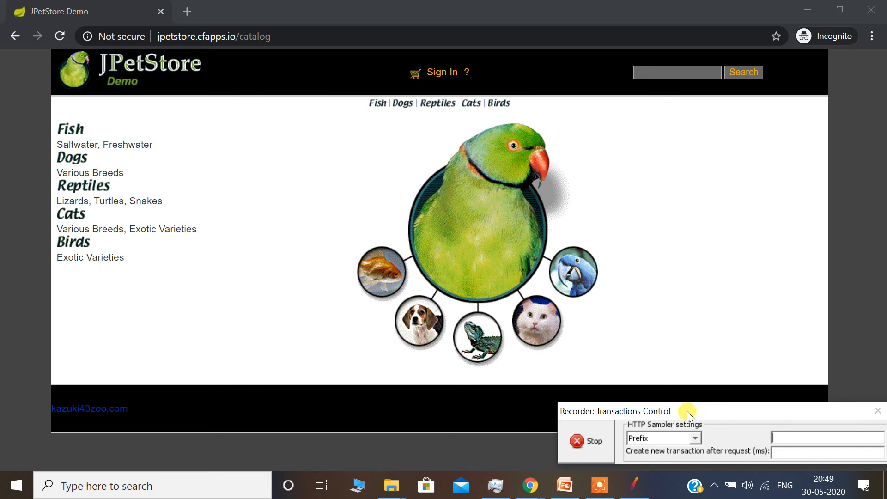
{"action": "left_click", "coordinate": [640, 490]}
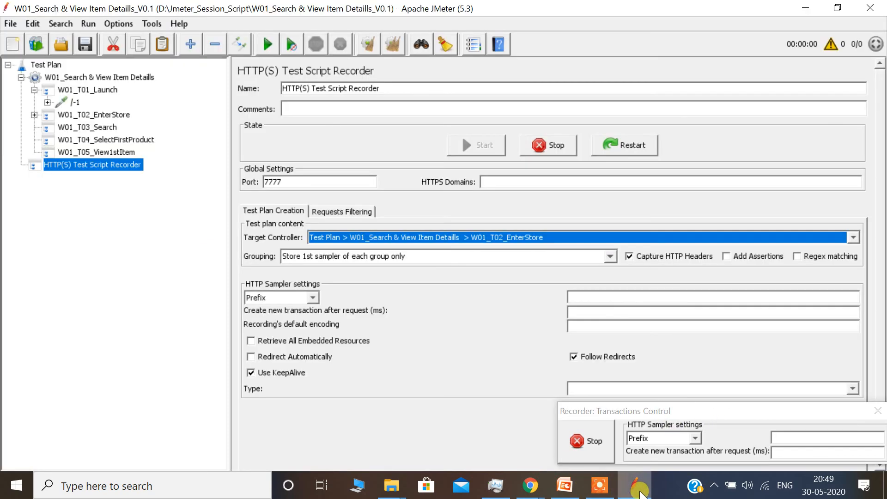
{"action": "left_click", "coordinate": [533, 237]}
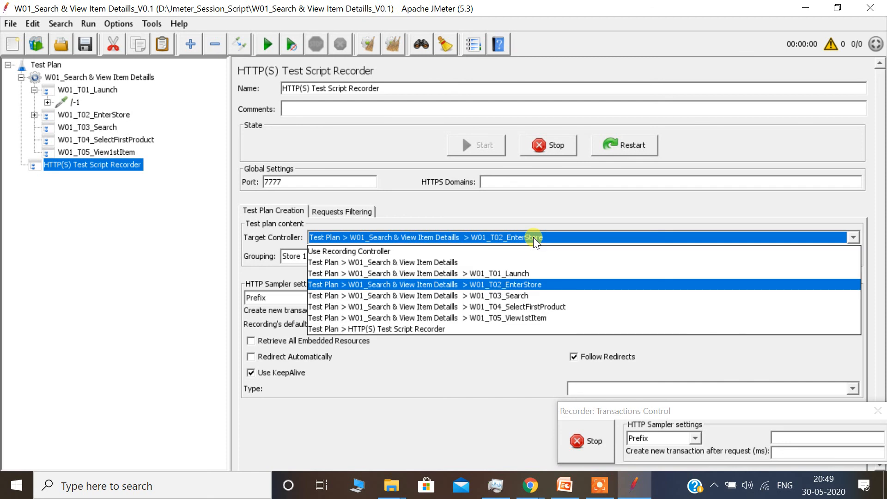
{"action": "left_click", "coordinate": [487, 296]}
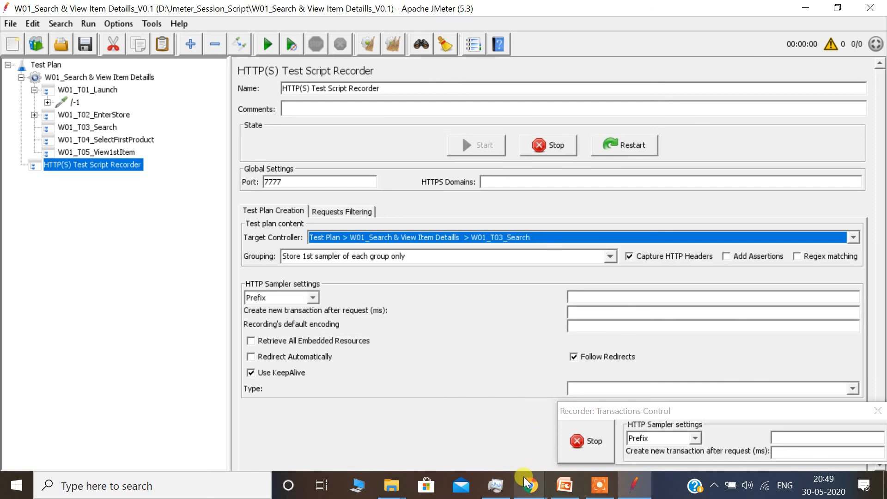
- Switch to the Chrome incognito window and search the JPetStore catalog for "dog"
{"action": "mouse_move", "coordinate": [525, 479]}
{"action": "left_click", "coordinate": [575, 437]}
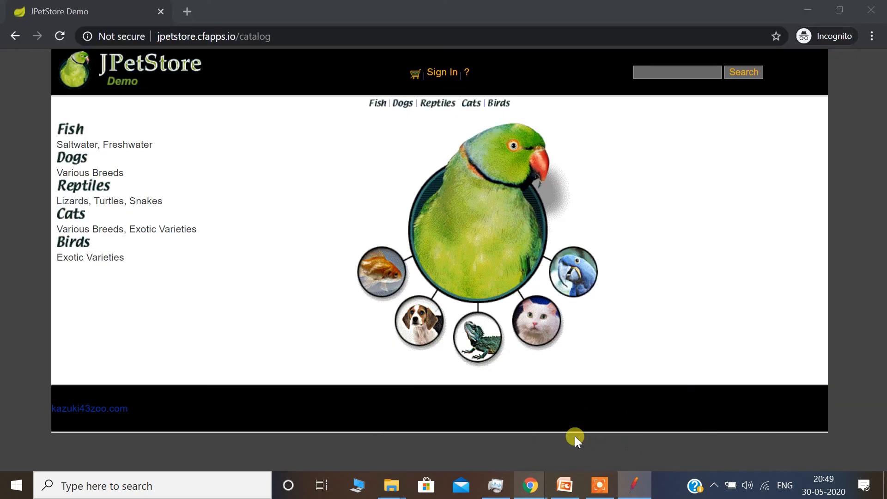
{"action": "left_click", "coordinate": [674, 71]}
{"action": "type", "text": "dog"}
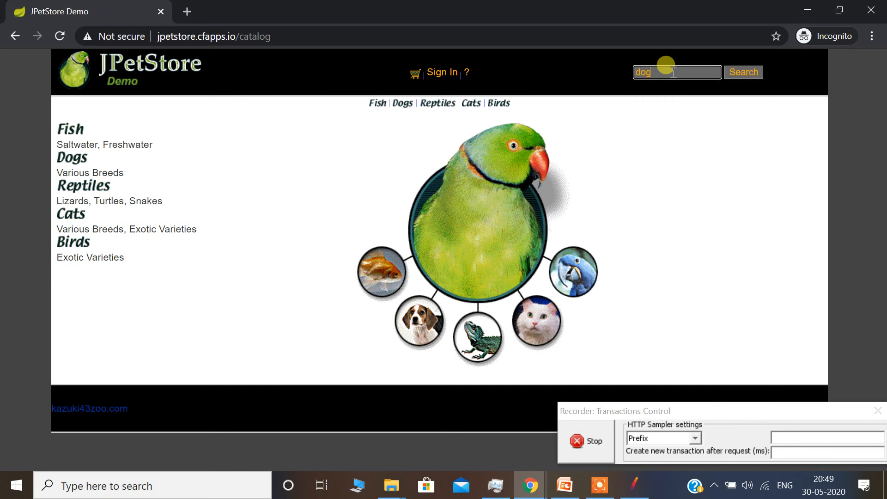
{"action": "left_click", "coordinate": [746, 72]}
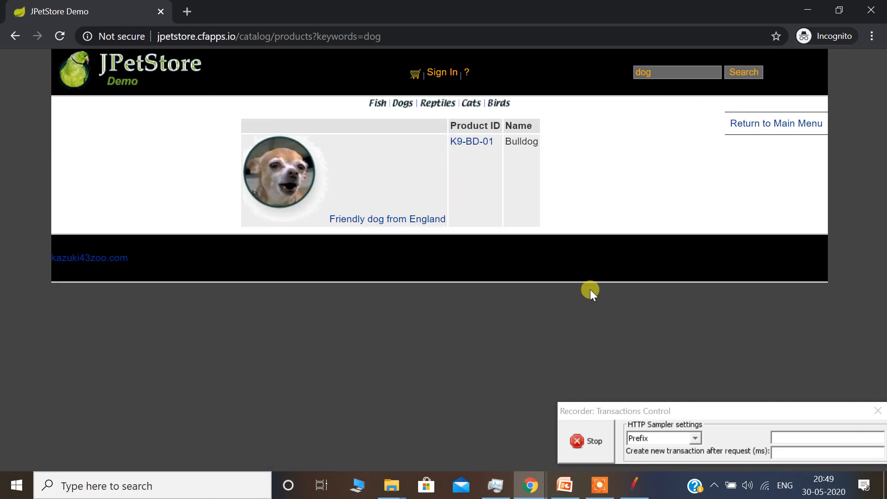
- Set the target controller in JMeter to W01_T04_SelectFirstProduct and open the "Friendly dog from England" product in the incognito window
{"action": "left_click", "coordinate": [631, 495]}
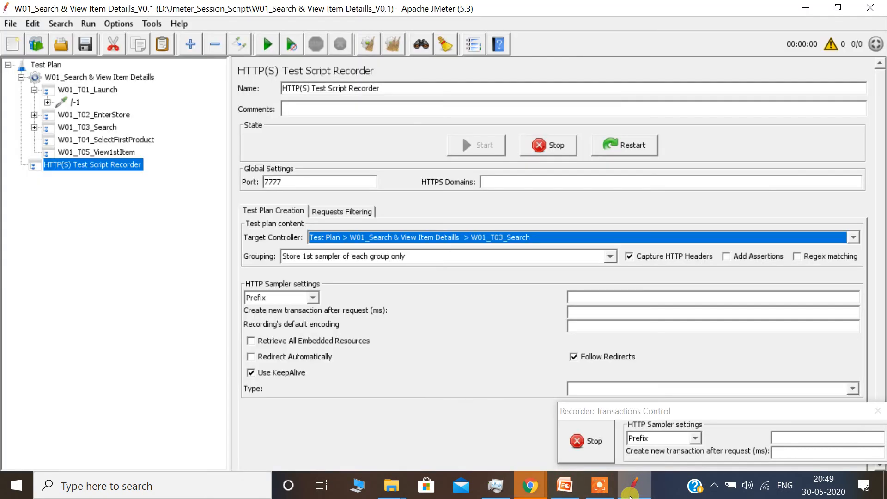
{"action": "left_click", "coordinate": [525, 239]}
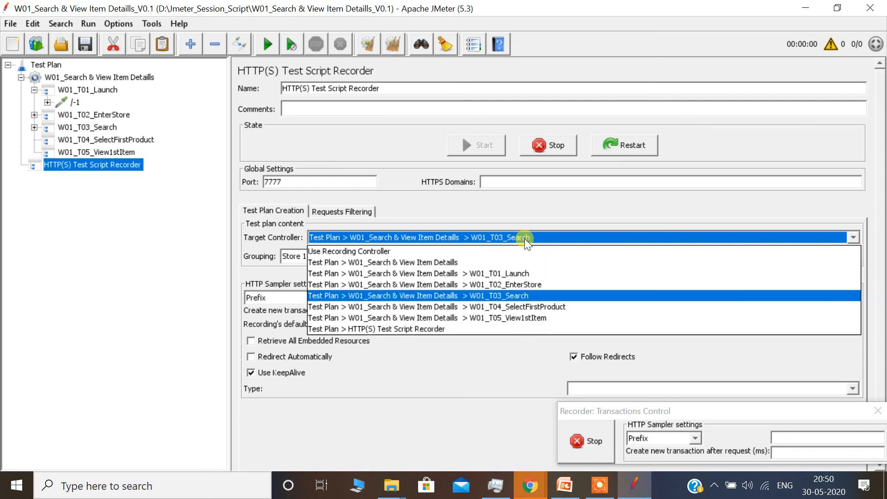
{"action": "left_click", "coordinate": [493, 307]}
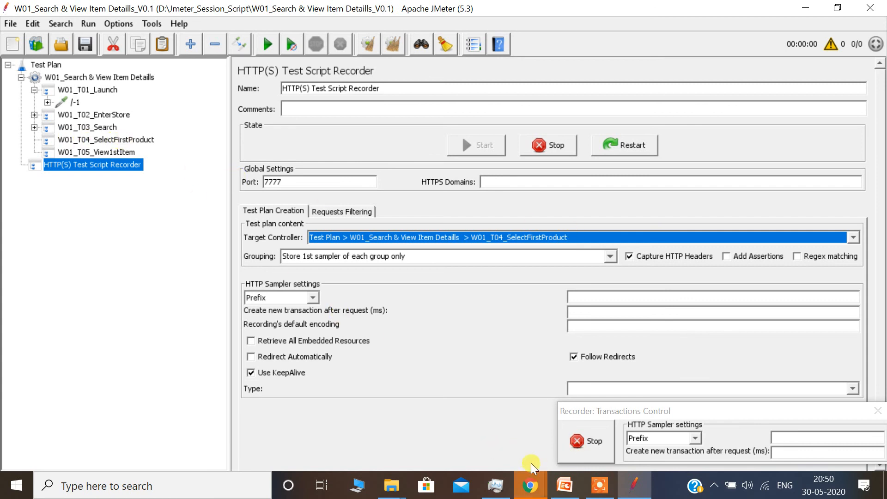
{"action": "mouse_move", "coordinate": [530, 482]}
{"action": "left_click", "coordinate": [573, 432]}
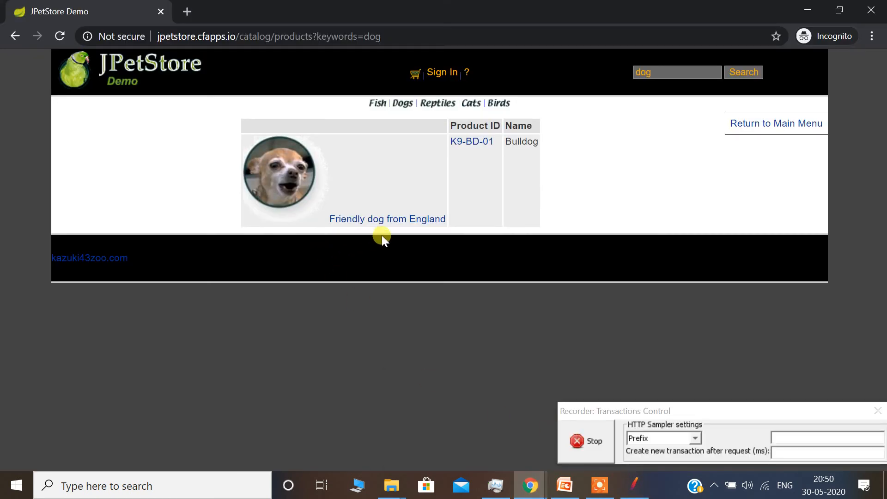
{"action": "left_click", "coordinate": [401, 218]}
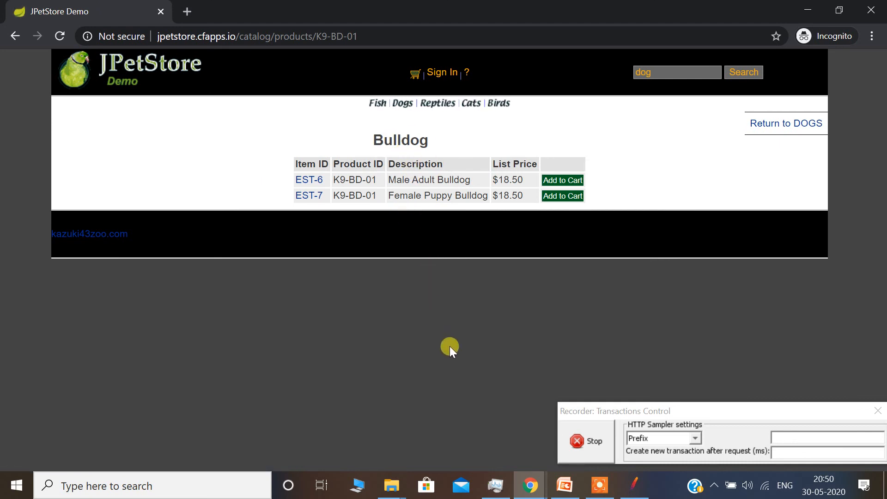
- Set the target controller in JMeter to W01_T05_View1stItem and view the details of item EST-6 in the incognito window
{"action": "left_click", "coordinate": [636, 494]}
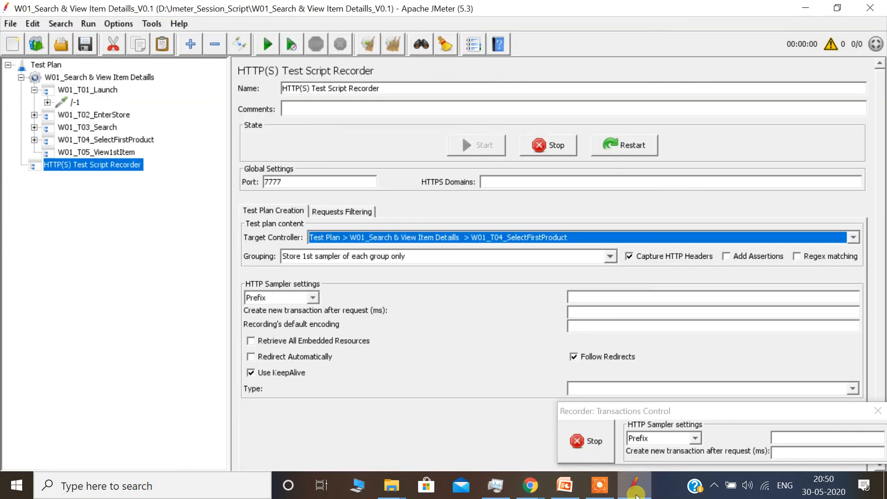
{"action": "left_click", "coordinate": [508, 237]}
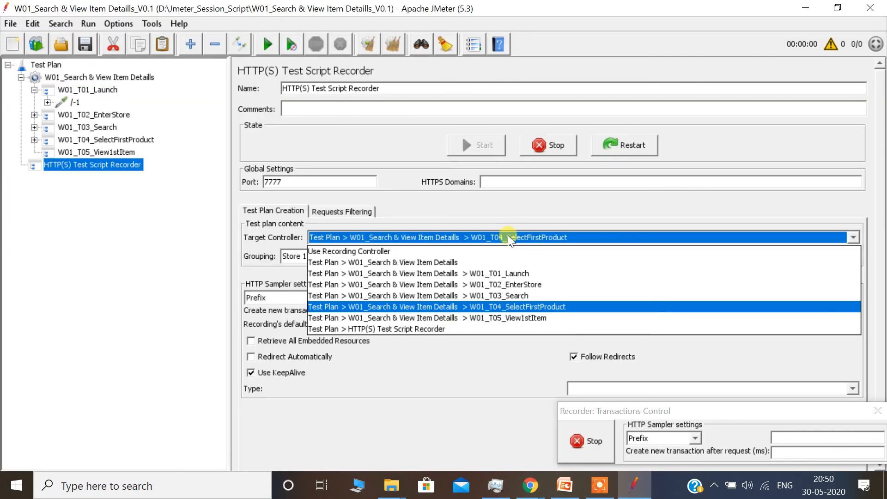
{"action": "left_click", "coordinate": [464, 318]}
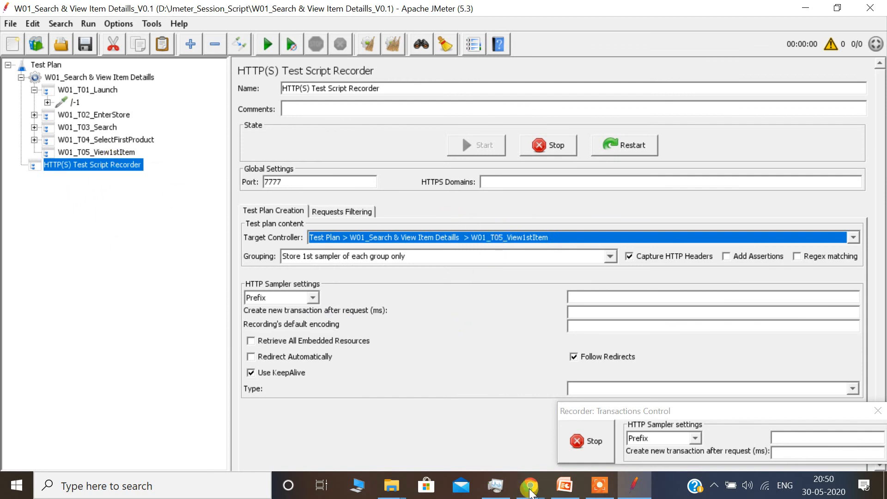
{"action": "mouse_move", "coordinate": [535, 494]}
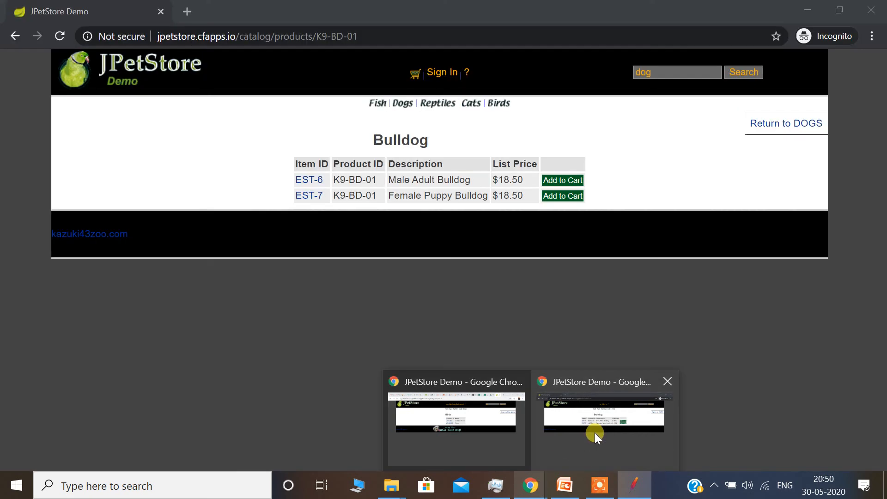
{"action": "left_click", "coordinate": [595, 432]}
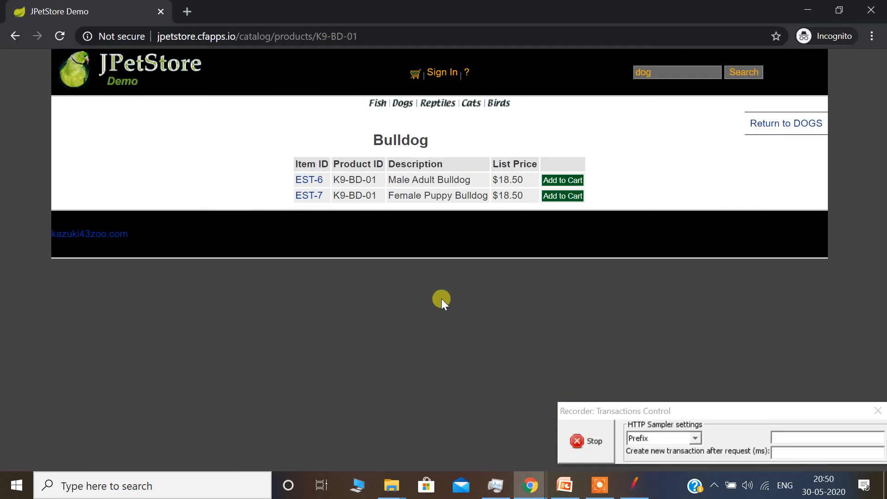
{"action": "left_click", "coordinate": [310, 180]}
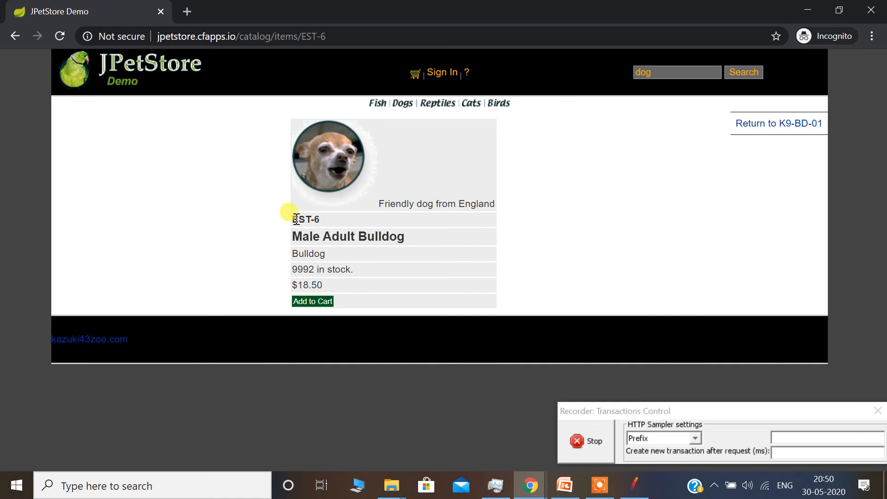
{"action": "left_click_drag", "start_coordinate": [294, 219], "coordinate": [403, 290]}
{"action": "left_click", "coordinate": [611, 237]}
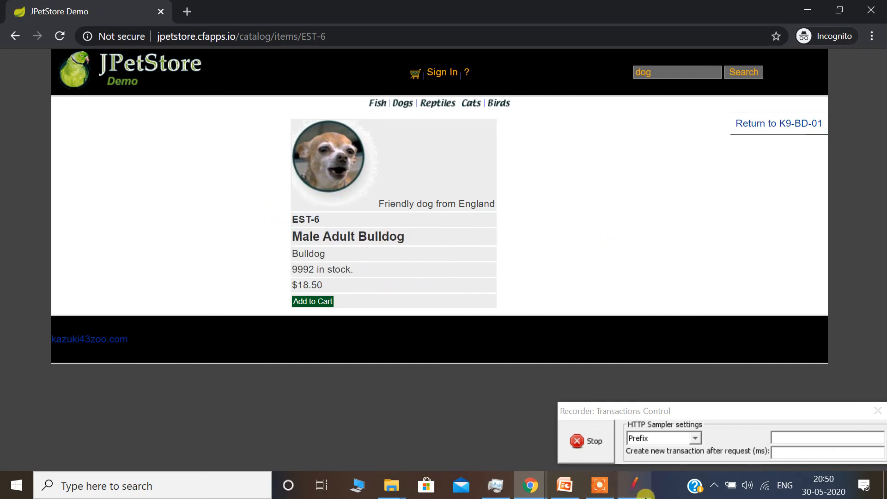
- Check the recorded transactions in the JMeter test plan tree, then close the Chrome incognito window
{"action": "left_click", "coordinate": [643, 494]}
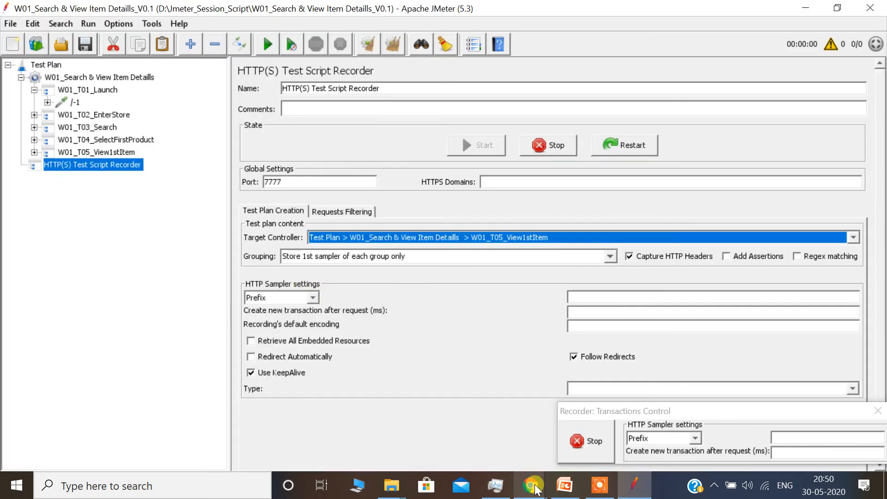
{"action": "mouse_move", "coordinate": [536, 489]}
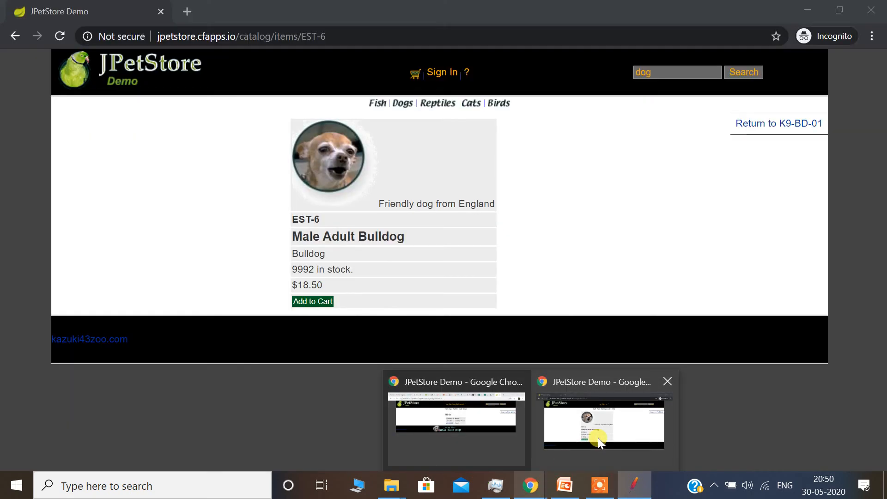
{"action": "left_click", "coordinate": [598, 437]}
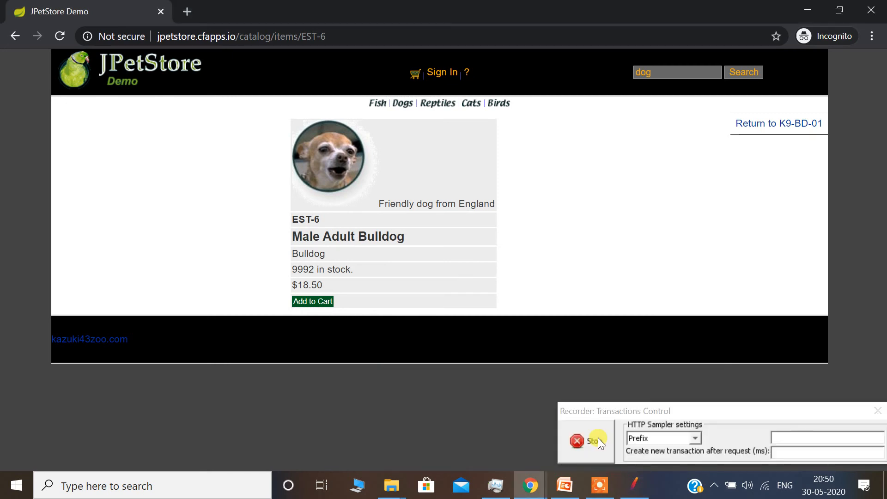
{"action": "left_click", "coordinate": [880, 10]}
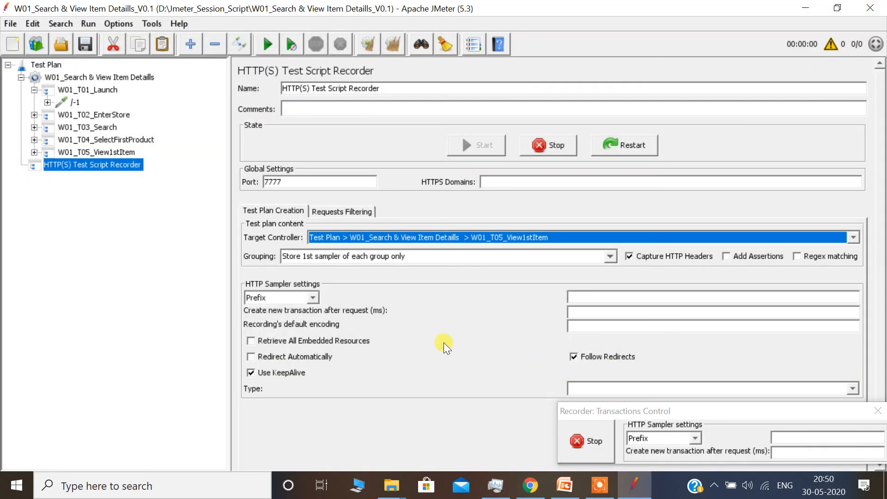
- Stop the HTTP(S) Test Script Recorder and save the test plan
{"action": "left_click", "coordinate": [556, 143]}
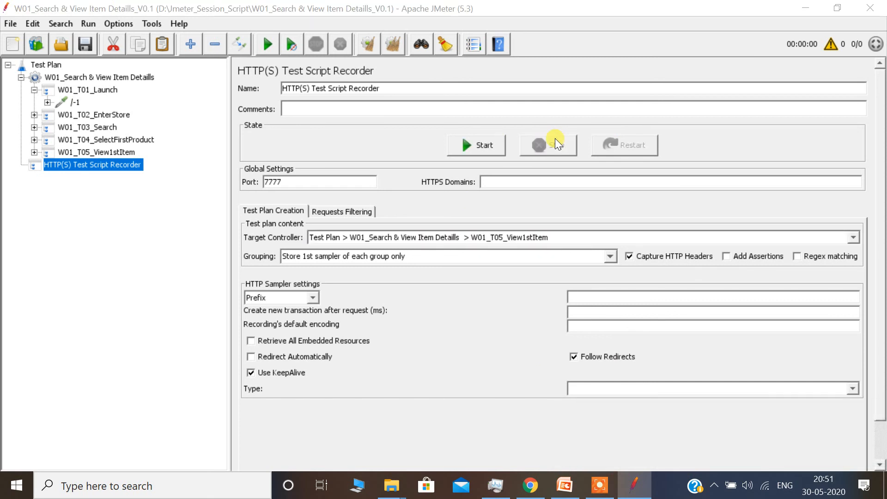
{"action": "left_click", "coordinate": [84, 46]}
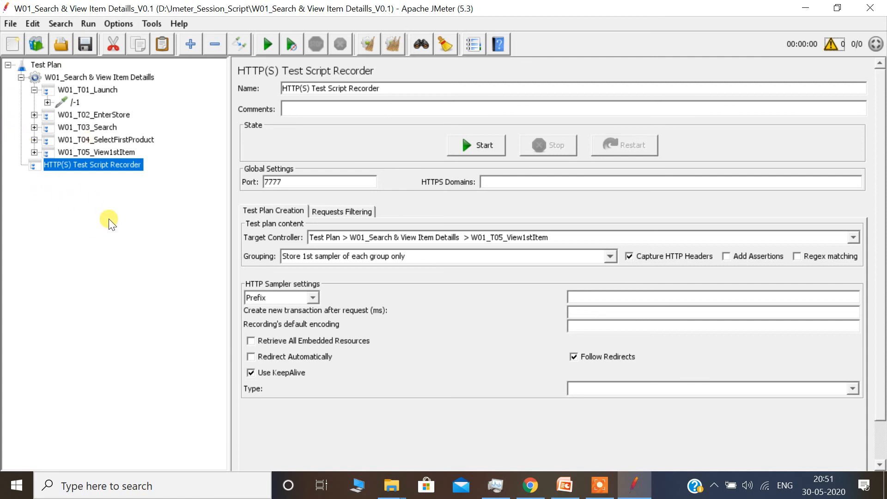
- Save the test plan under the new version name "W01_Search & View Item Detaills_V0.2" in the Jmeter_Session_Script folder
{"action": "left_click", "coordinate": [8, 26]}
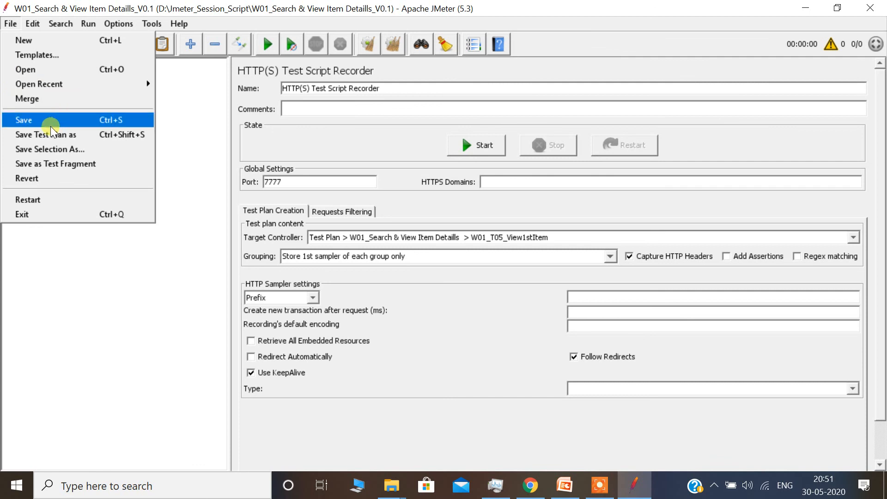
{"action": "left_click", "coordinate": [85, 135]}
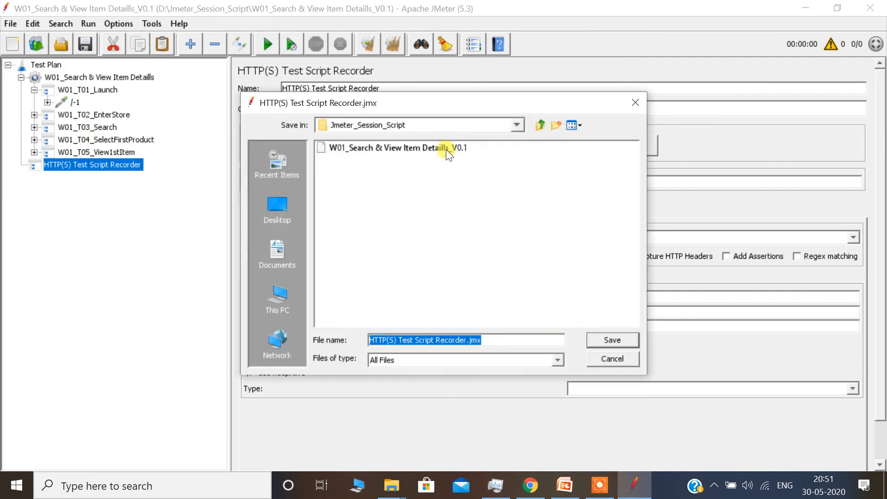
{"action": "left_click", "coordinate": [457, 148]}
{"action": "left_click", "coordinate": [517, 342]}
{"action": "key", "text": "shift+Left"}
{"action": "type", "text": "2"}
{"action": "key", "text": "Return"}
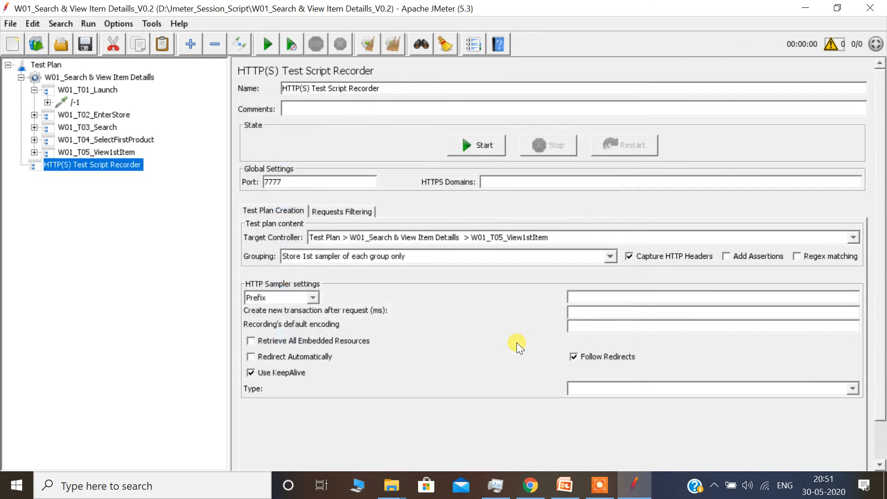
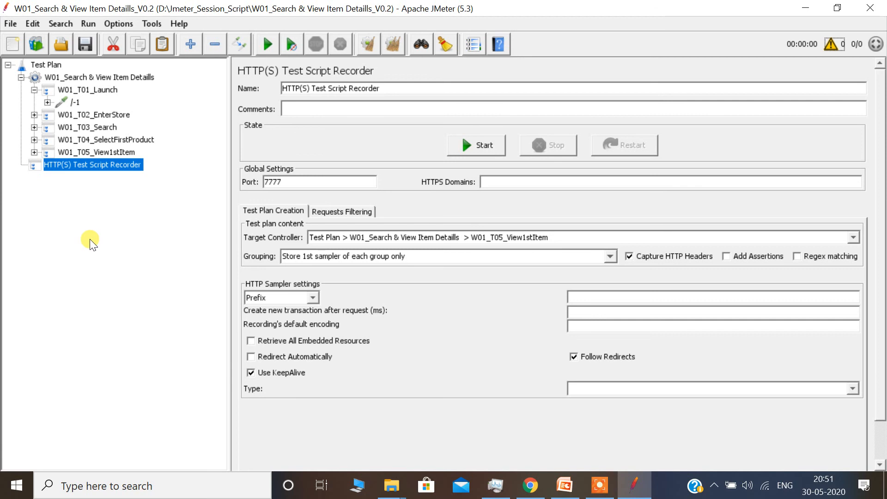
- Review the recorded HTTP requests under W01_T01_Launch and W01_T02_EnterStore in the test plan tree
{"action": "left_click", "coordinate": [34, 115]}
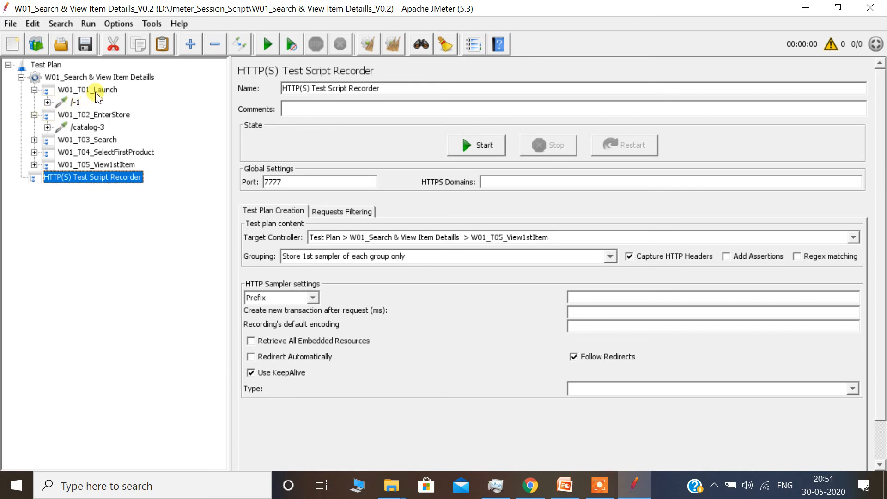
{"action": "left_click", "coordinate": [73, 102]}
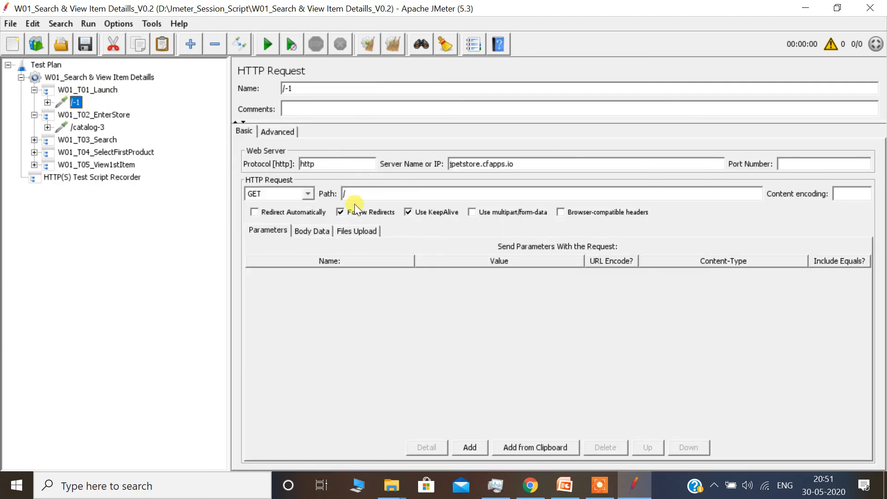
{"action": "left_click", "coordinate": [85, 129]}
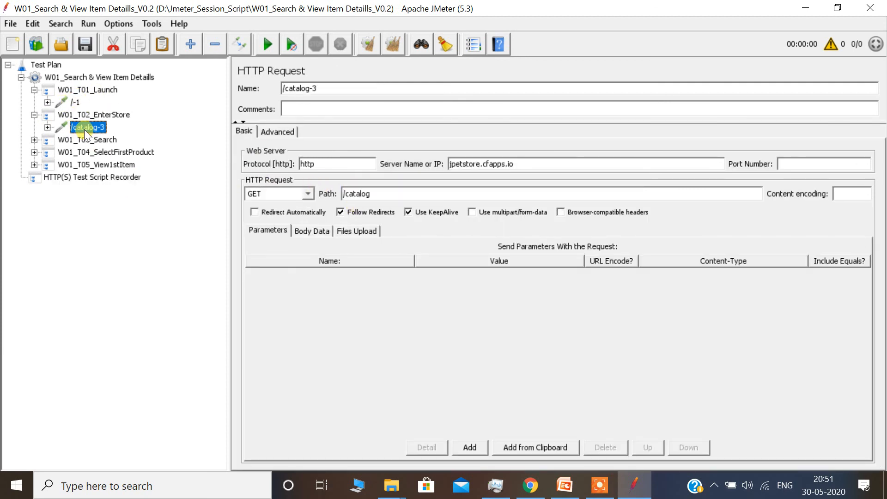
- Switch to Chrome, open a new incognito window and try to load jpetstore.cfapps.io
{"action": "left_click", "coordinate": [530, 485]}
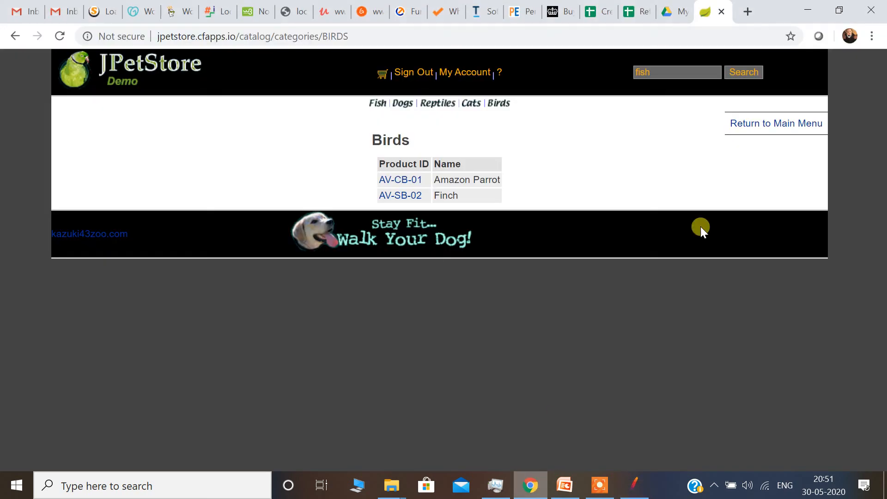
{"action": "left_click", "coordinate": [877, 39]}
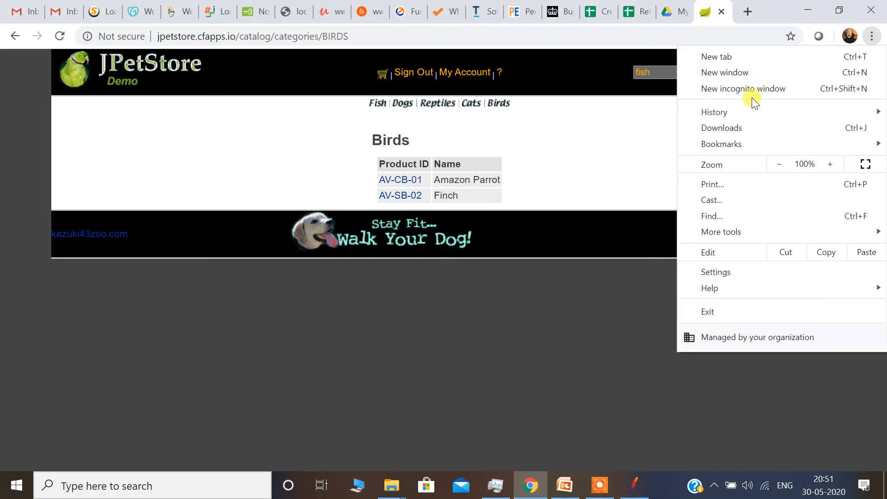
{"action": "left_click", "coordinate": [764, 86]}
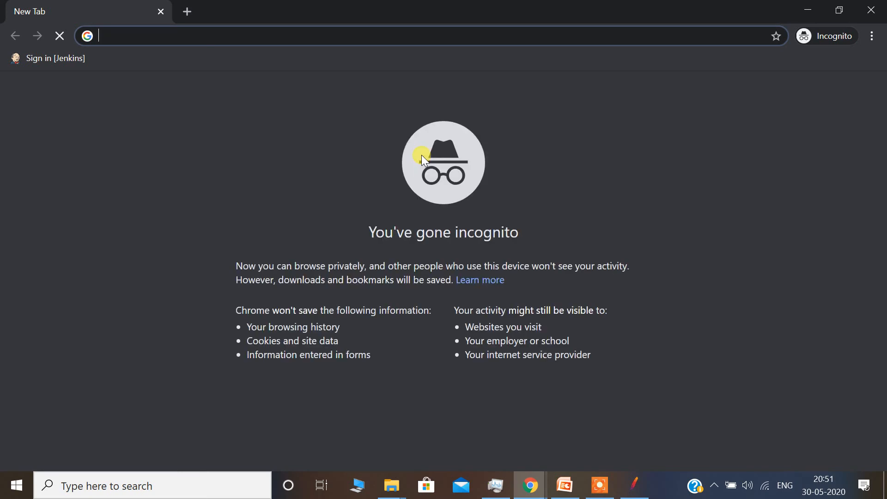
{"action": "type", "text": "jpetstore.cfapps.io"}
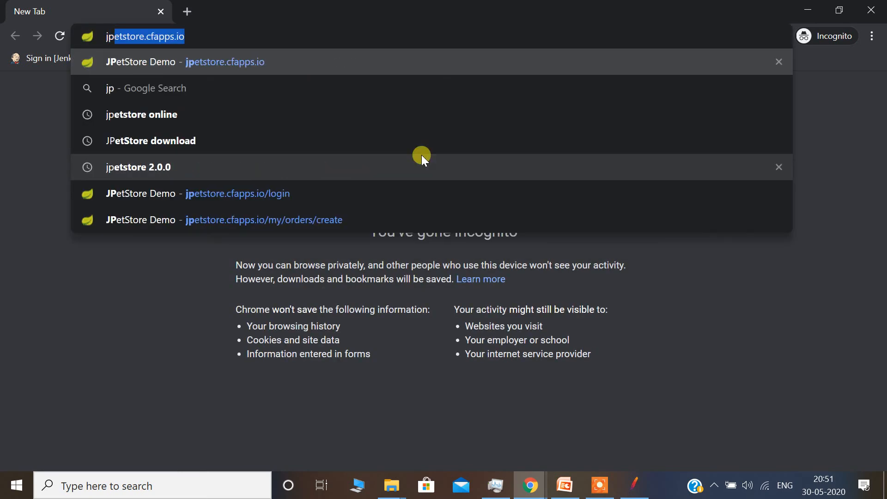
{"action": "key", "text": "Return"}
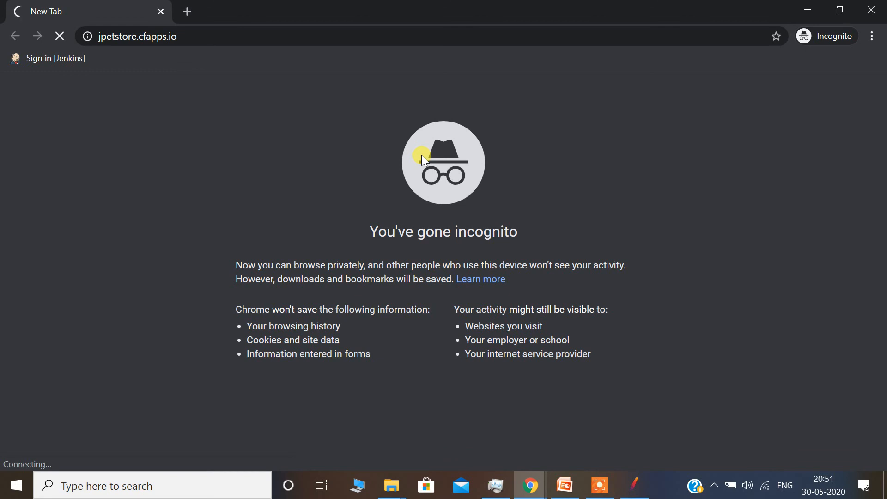
{"action": "key", "text": "Escape"}
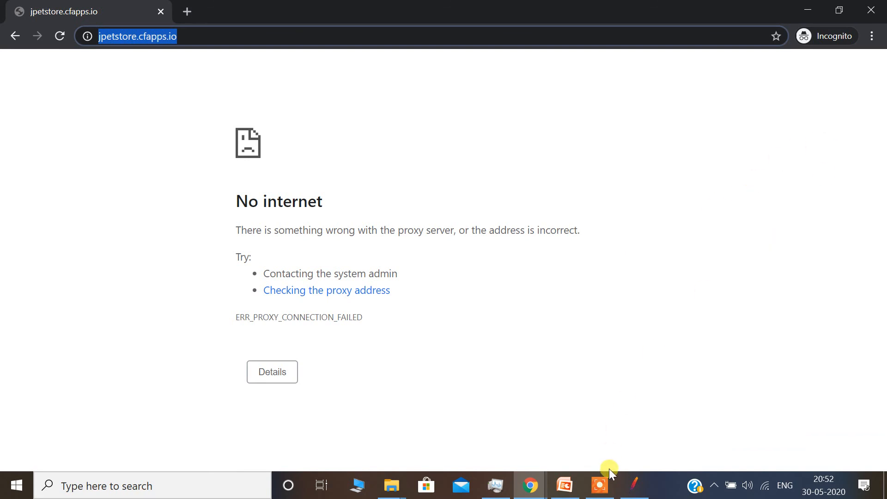
{"action": "key", "text": "Return"}
- Examine the page-load error in the incognito window and the state and port of the HTTP(S) Test Script Recorder in JMeter
{"action": "left_click_drag", "start_coordinate": [373, 230], "coordinate": [506, 351]}
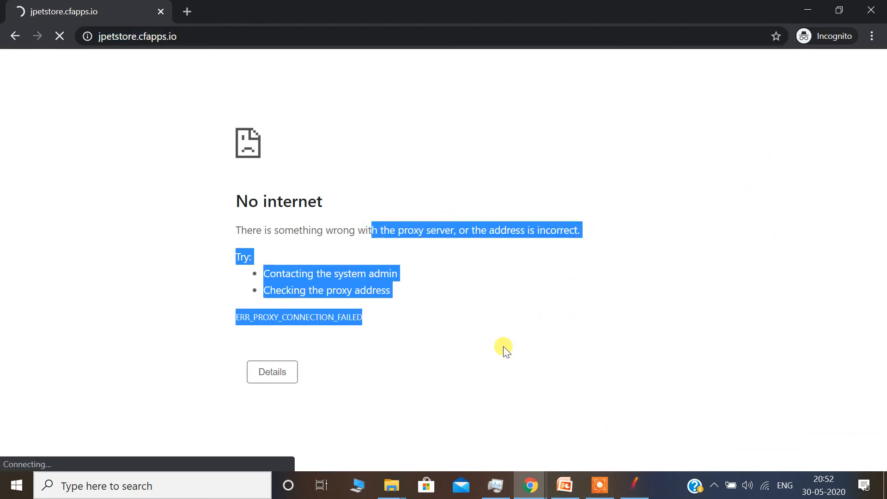
{"action": "left_click", "coordinate": [437, 317]}
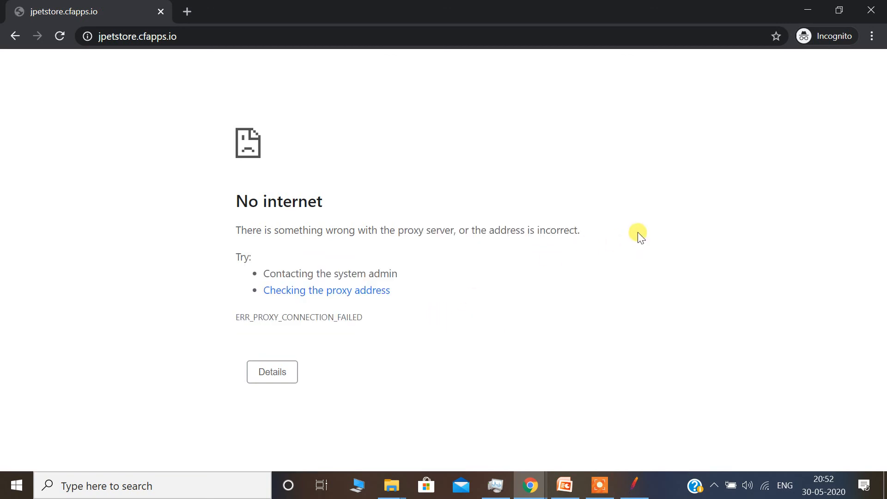
{"action": "left_click_drag", "start_coordinate": [234, 230], "coordinate": [505, 250]}
{"action": "left_click", "coordinate": [640, 492]}
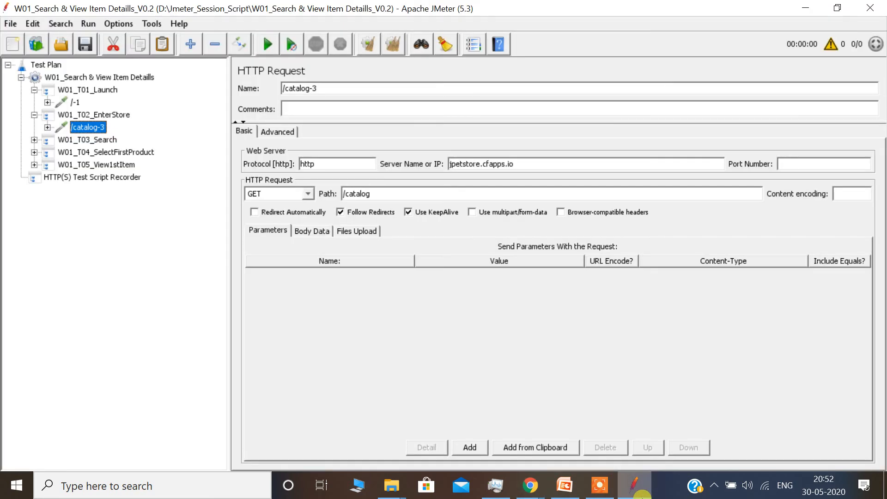
{"action": "left_click", "coordinate": [642, 492]}
{"action": "left_click", "coordinate": [596, 257]}
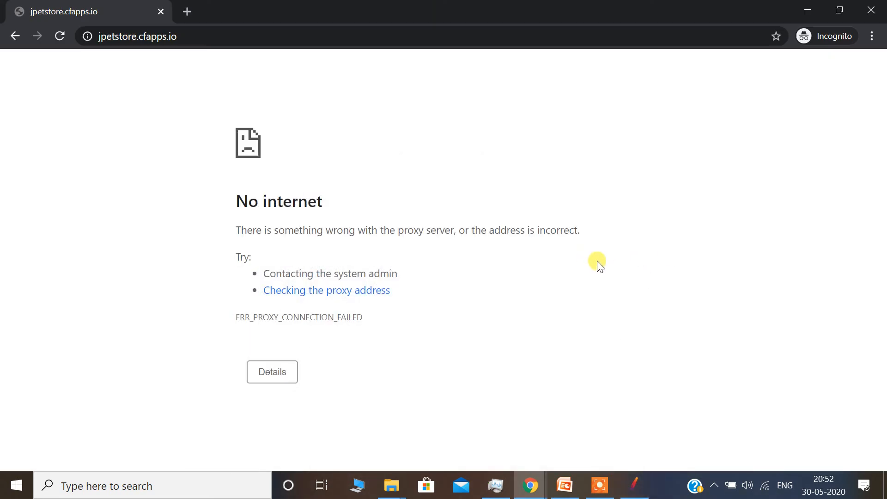
{"action": "left_click", "coordinate": [641, 491]}
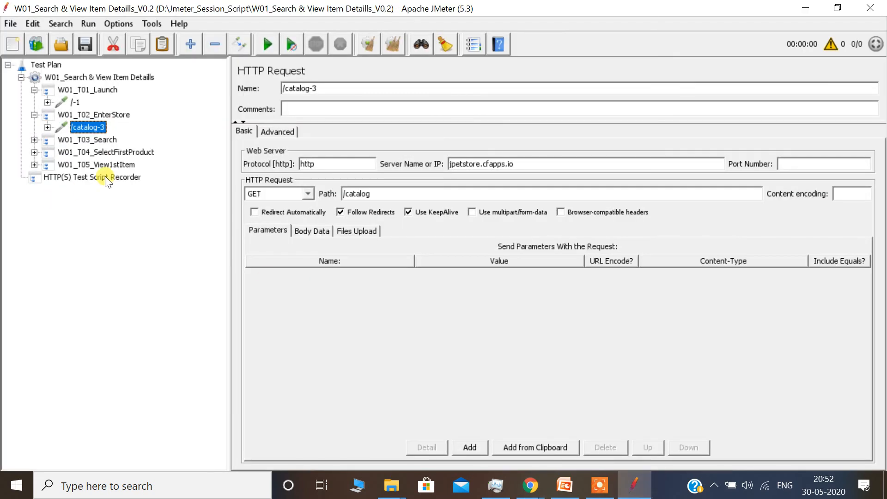
{"action": "left_click", "coordinate": [105, 177]}
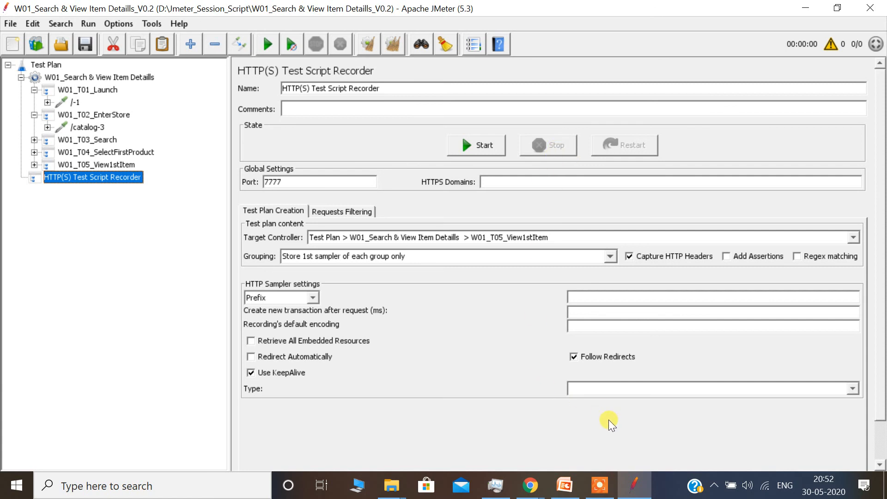
- Return to the incognito window, search Chrome's settings for "proxy" and open the computer's proxy settings
{"action": "mouse_move", "coordinate": [530, 486]}
{"action": "left_click", "coordinate": [573, 441]}
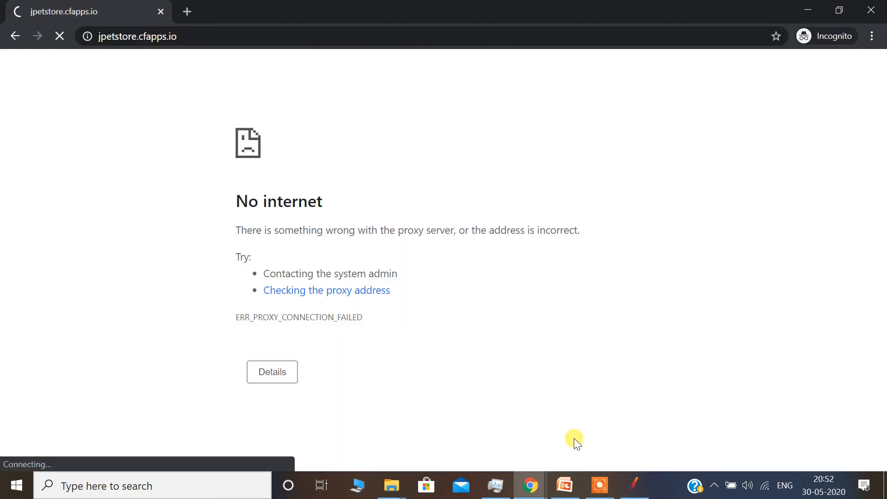
{"action": "left_click", "coordinate": [872, 36]}
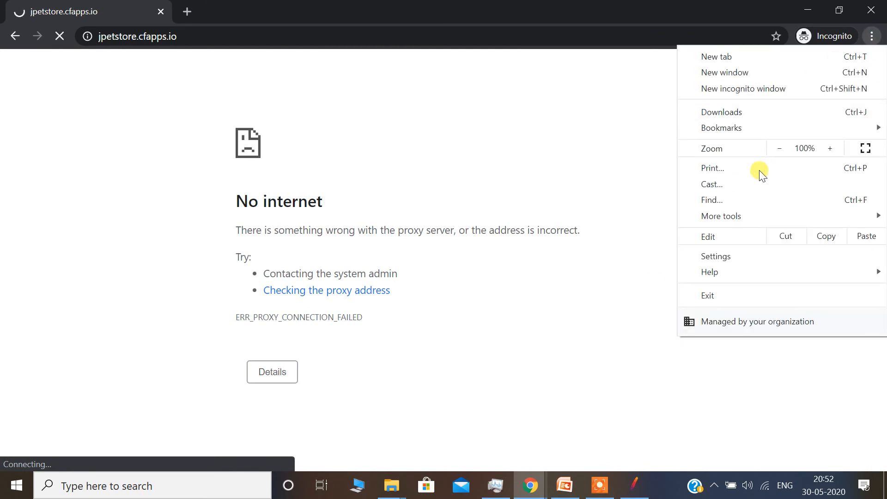
{"action": "left_click", "coordinate": [744, 254]}
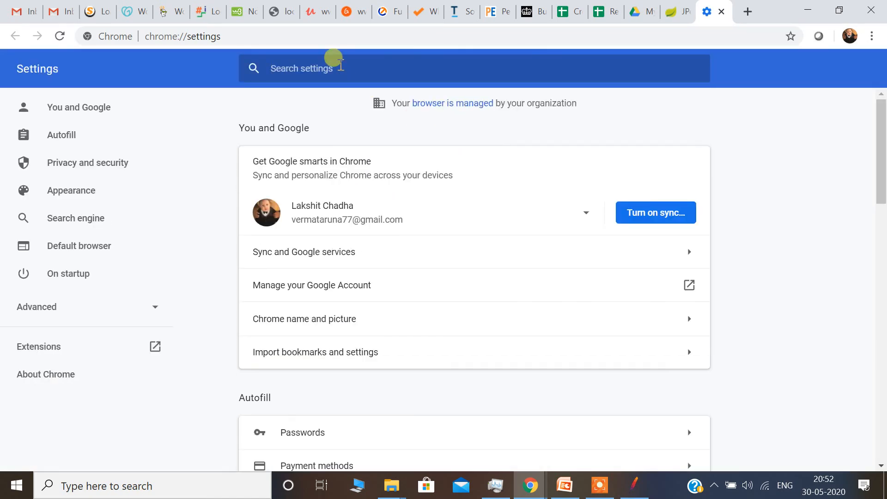
{"action": "type", "text": "proxy"}
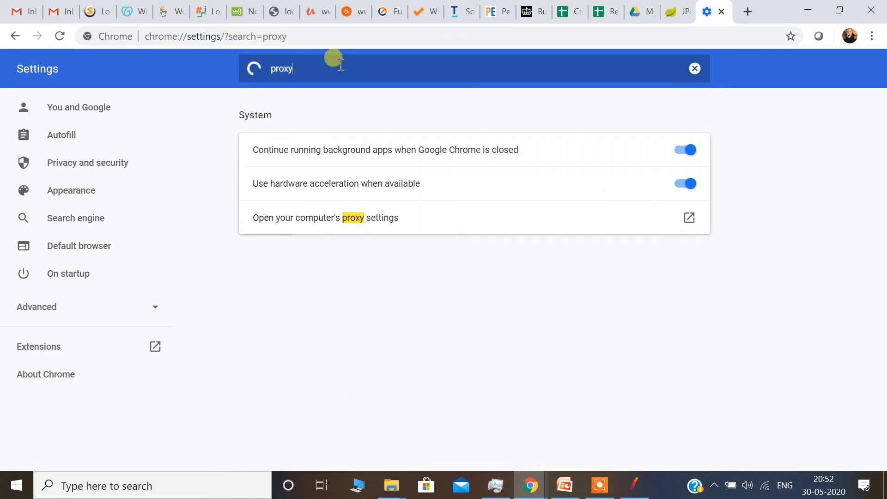
{"action": "left_click", "coordinate": [341, 224]}
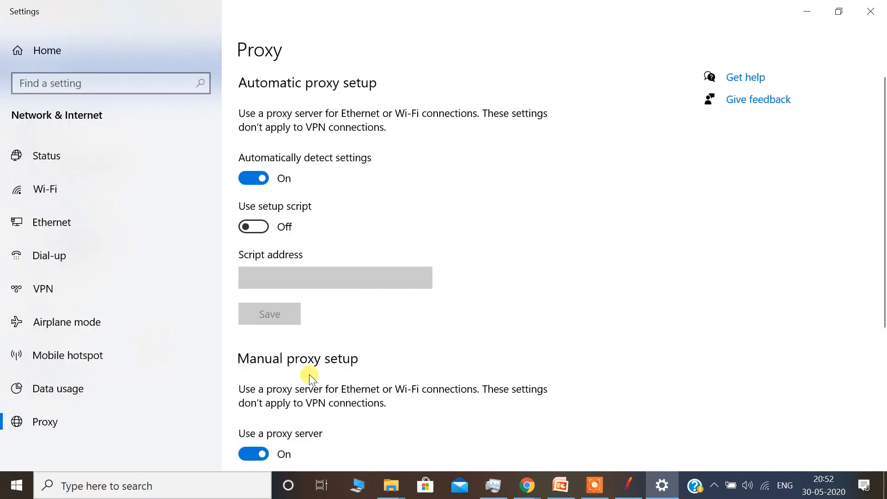
- Turn off the manual proxy server and close the Windows proxy settings
{"action": "left_click_drag", "start_coordinate": [881, 162], "coordinate": [876, 294]}
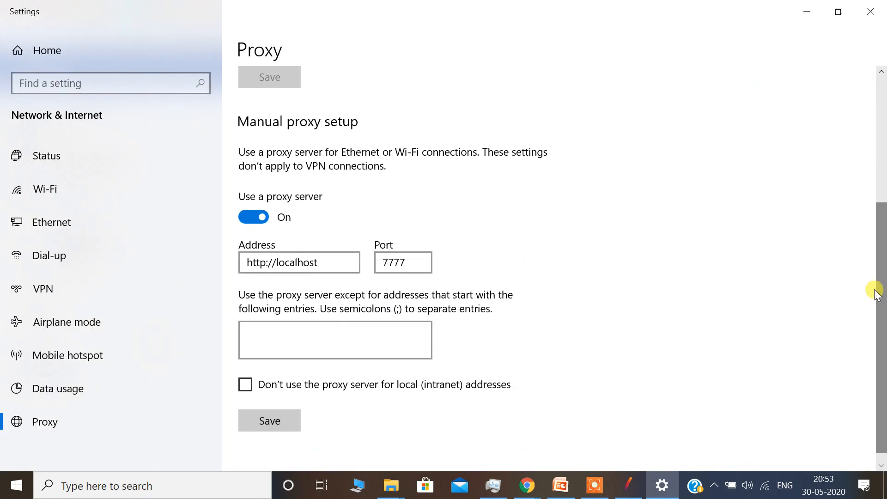
{"action": "left_click", "coordinate": [248, 215]}
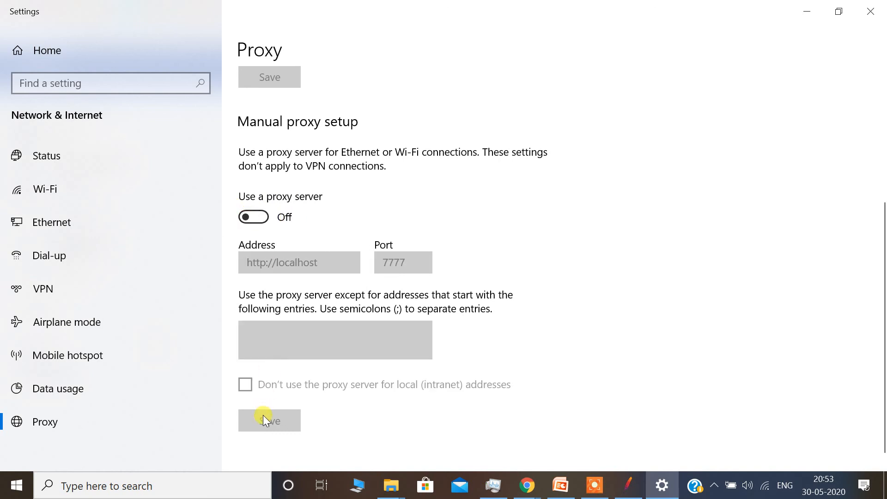
{"action": "left_click", "coordinate": [870, 11]}
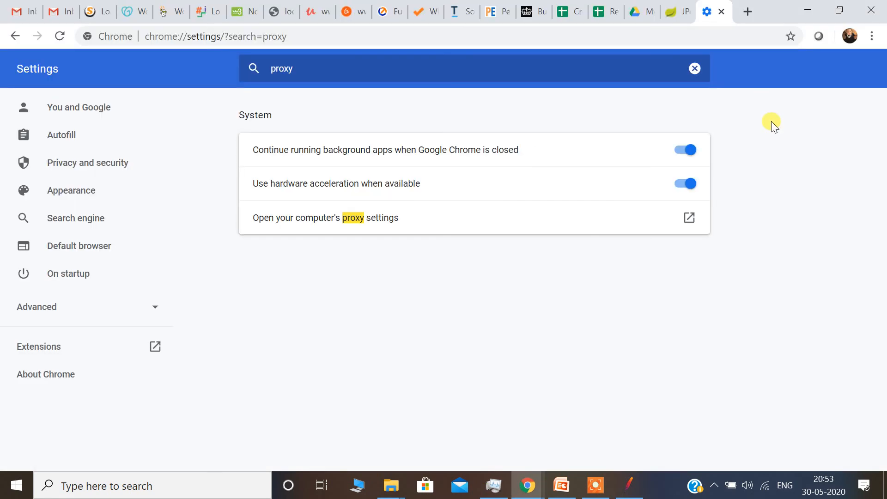
- Minimize the Chrome settings window and load jpetstore.cfapps.io again in the incognito window
{"action": "left_click", "coordinate": [808, 9]}
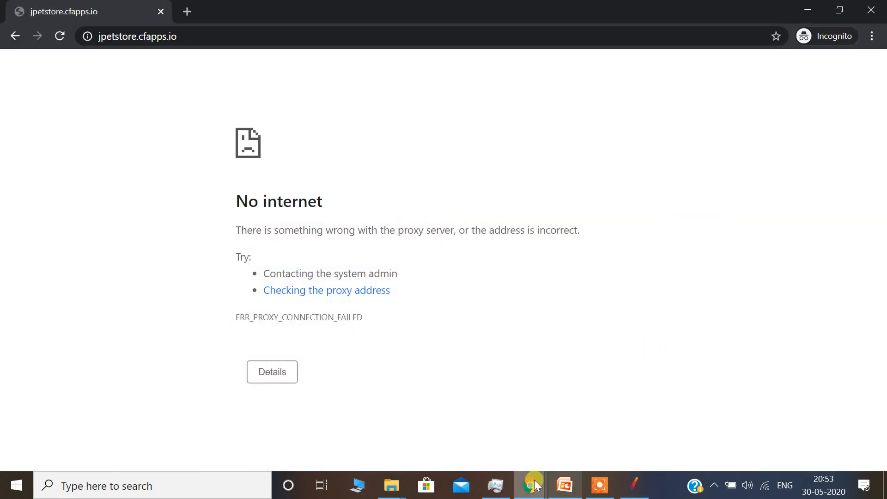
{"action": "left_click", "coordinate": [271, 38]}
{"action": "key", "text": "Return"}
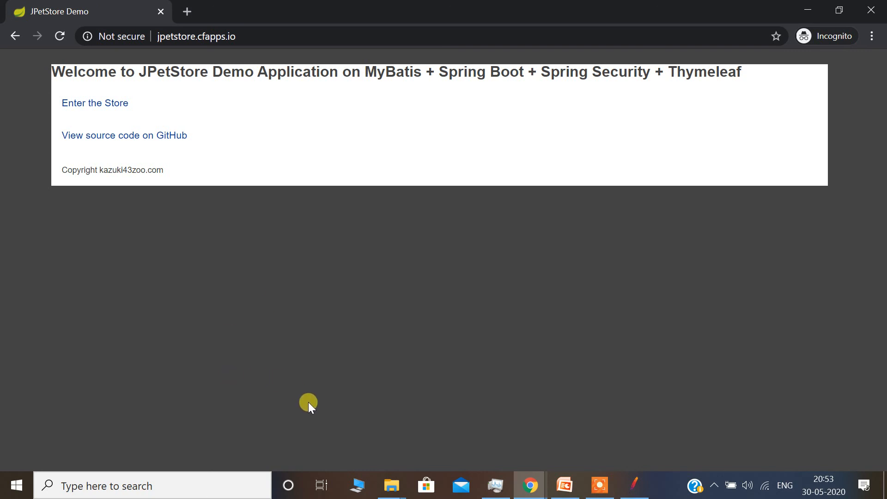
- Open the browser's developer tools on the JPetStore page, close the What's New drawer and show the network log
{"action": "key", "text": "ctrl+shift+i"}
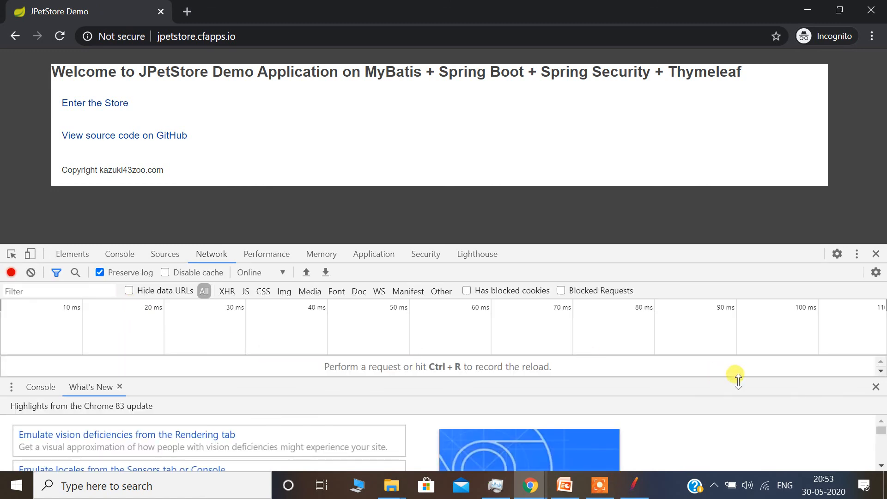
{"action": "left_click", "coordinate": [875, 386]}
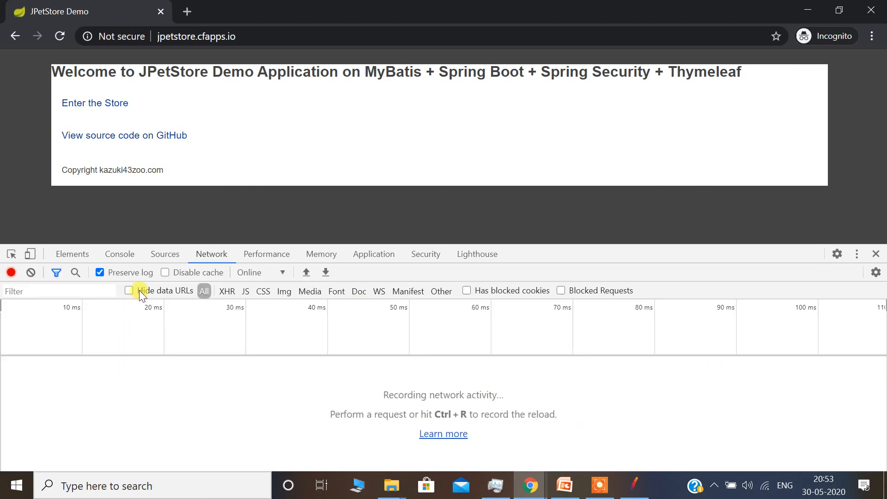
{"action": "left_click", "coordinate": [74, 255]}
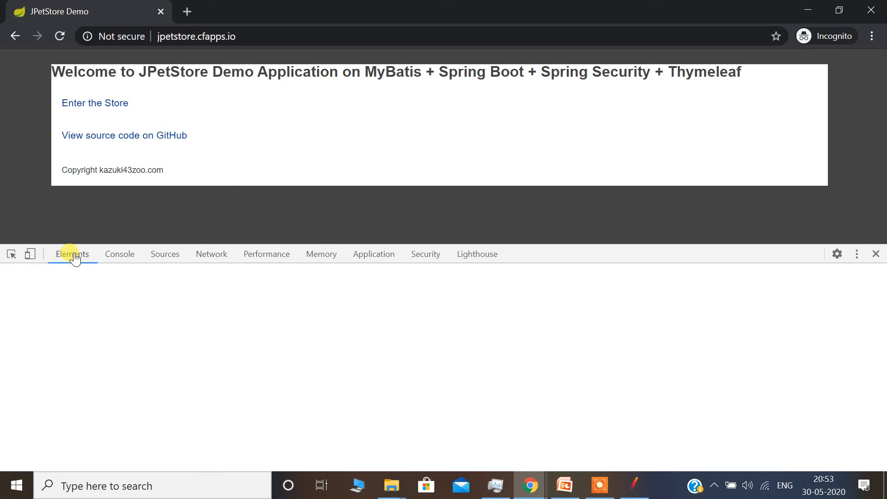
{"action": "left_click", "coordinate": [212, 255]}
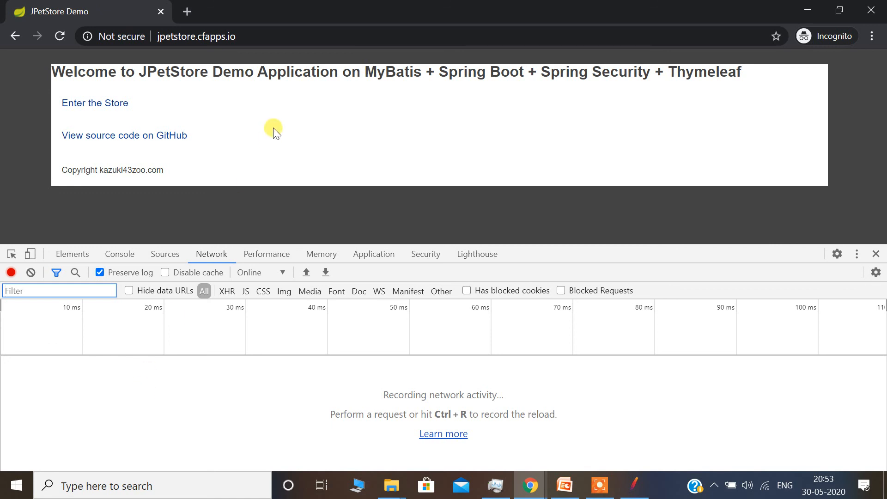
- Enter the store and examine the general headers of the catalog request in the network log
{"action": "left_click", "coordinate": [91, 108]}
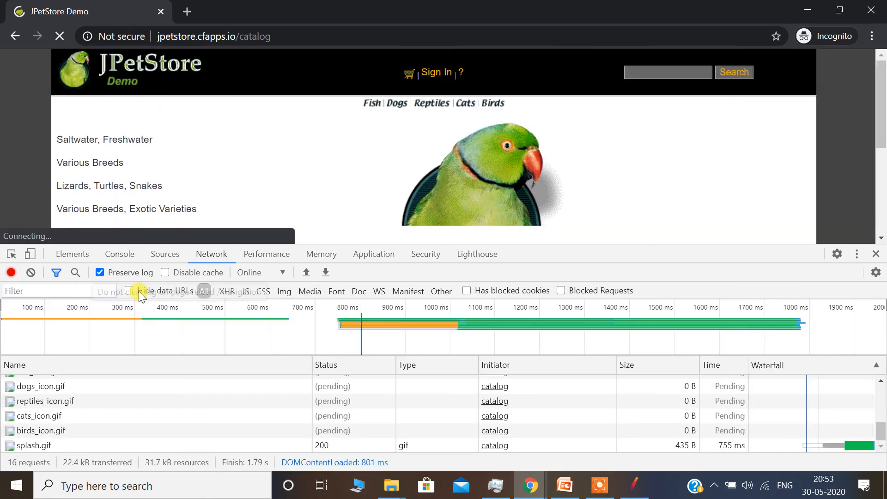
{"action": "mouse_move", "coordinate": [877, 436]}
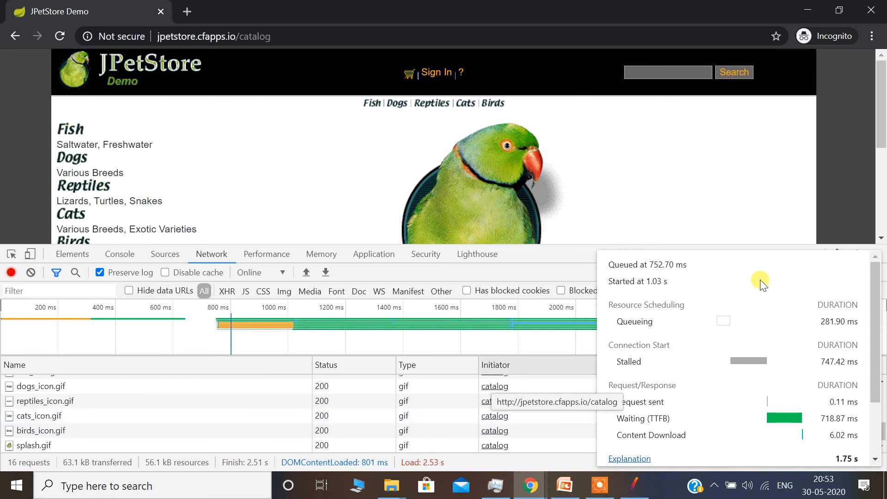
{"action": "left_click_drag", "start_coordinate": [882, 416], "coordinate": [882, 393]}
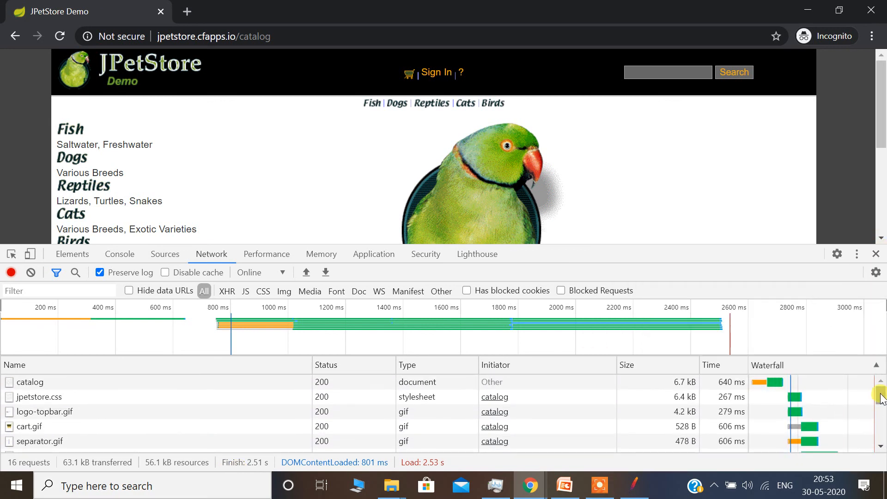
{"action": "left_click", "coordinate": [29, 382]}
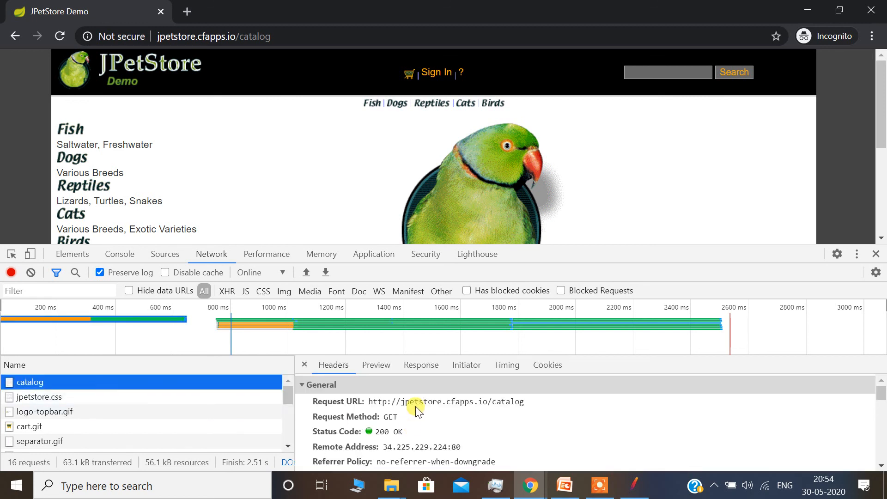
{"action": "left_click_drag", "start_coordinate": [392, 402], "coordinate": [480, 462]}
{"action": "key", "text": "Down"}
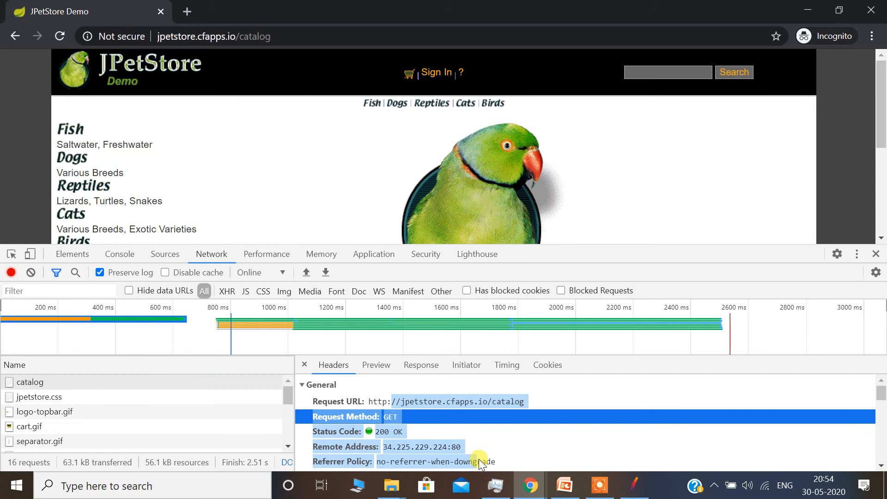
{"action": "mouse_move", "coordinate": [882, 392]}
{"action": "left_mouse_down"}
{"action": "mouse_move", "coordinate": [883, 445]}
{"action": "mouse_move", "coordinate": [882, 387]}
{"action": "left_mouse_up"}
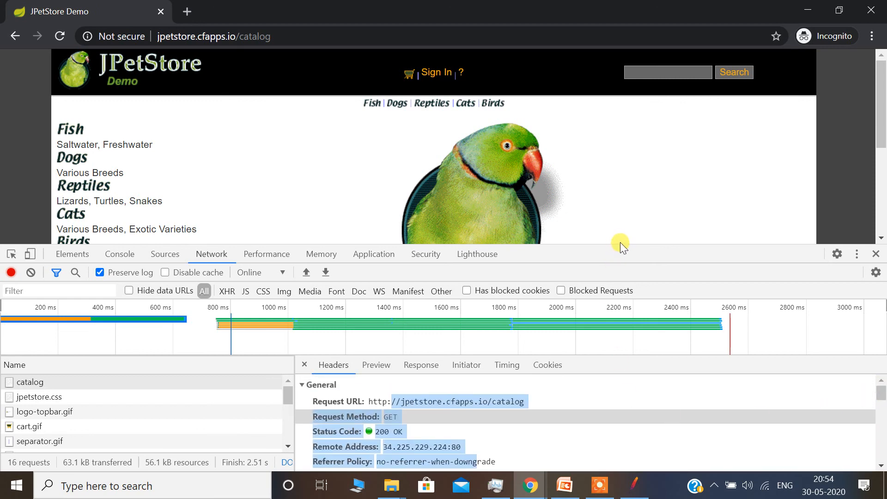
- Shrink the developer tools pane and compare the catalog page's address path with the path of JMeter's /catalog-3 request
{"action": "left_click_drag", "start_coordinate": [621, 245], "coordinate": [626, 342]}
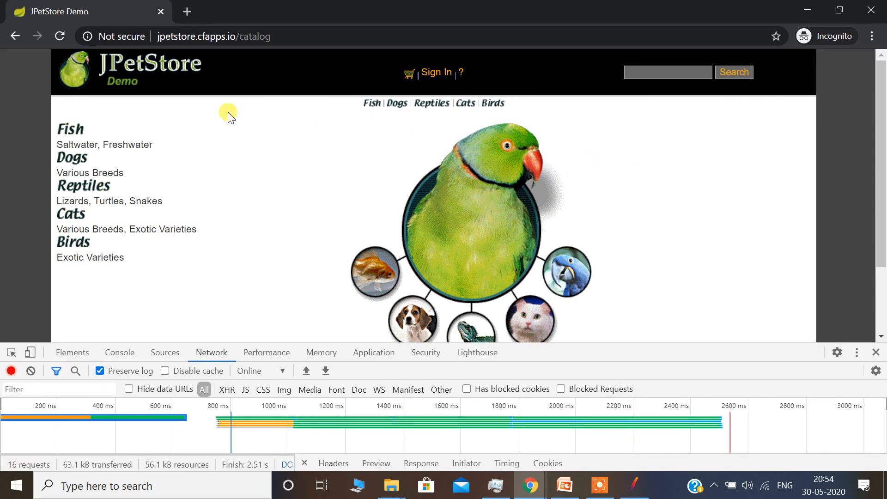
{"action": "left_click_drag", "start_coordinate": [237, 35], "coordinate": [277, 36]}
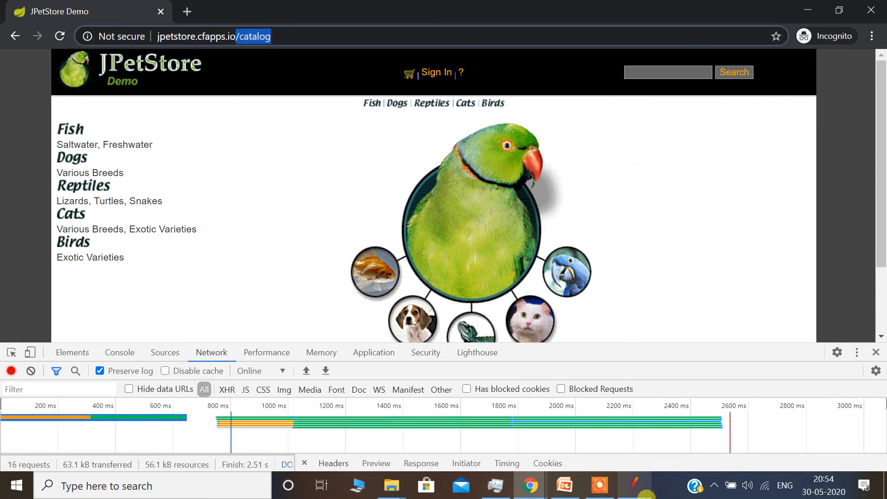
{"action": "left_click", "coordinate": [642, 490]}
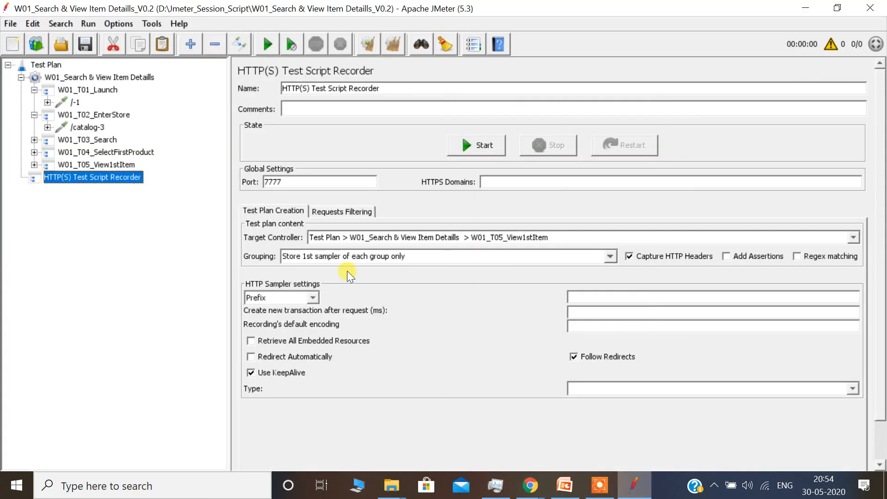
{"action": "left_click", "coordinate": [91, 128]}
{"action": "left_click_drag", "start_coordinate": [395, 198], "coordinate": [331, 190]}
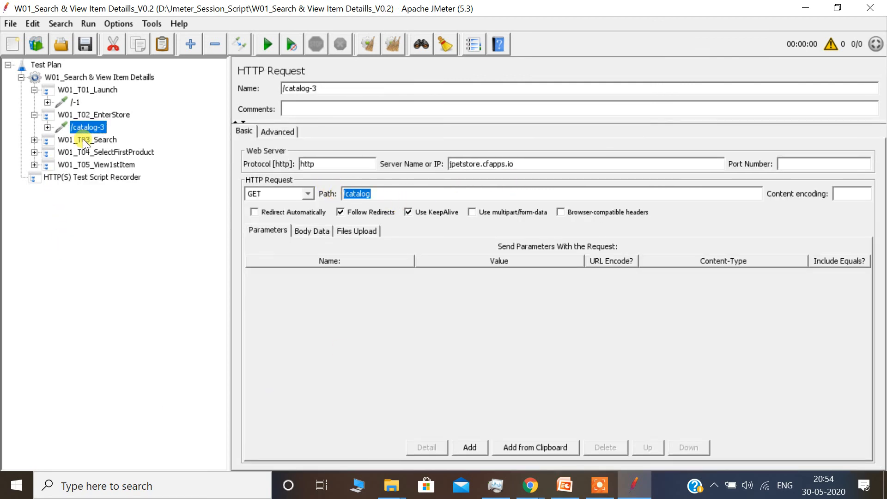
- Return to the incognito JPetStore window, clear the network log and enlarge the developer tools pane
{"action": "mouse_move", "coordinate": [541, 494]}
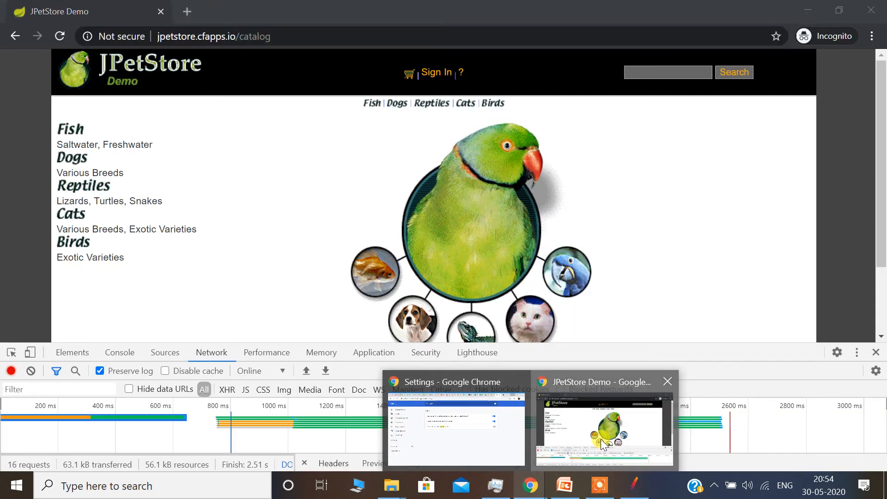
{"action": "left_click", "coordinate": [601, 439]}
{"action": "left_click", "coordinate": [658, 71]}
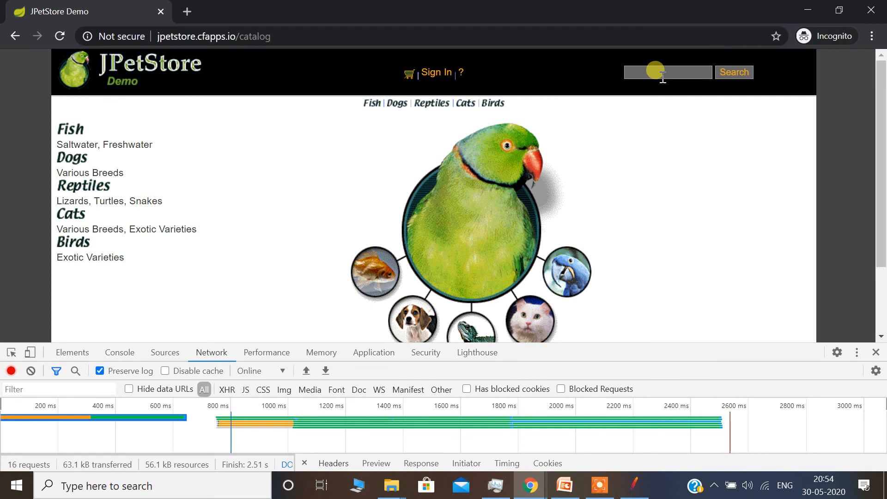
{"action": "left_click", "coordinate": [30, 372]}
{"action": "left_click_drag", "start_coordinate": [114, 341], "coordinate": [126, 279]}
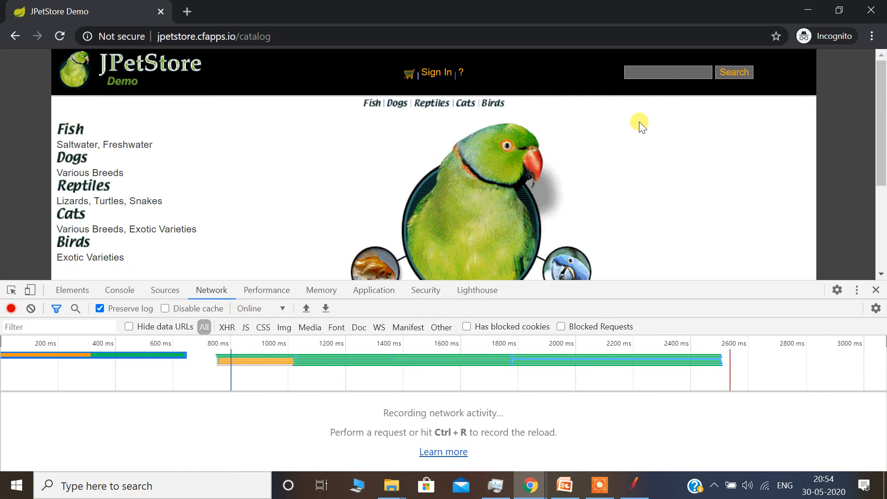
- Search the pet store for "dog"
{"action": "left_click", "coordinate": [669, 72]}
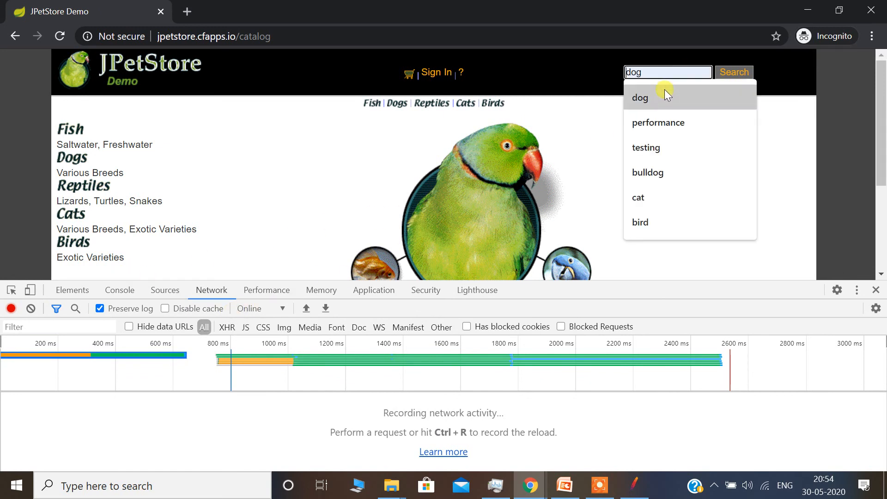
{"action": "left_click", "coordinate": [665, 88]}
{"action": "left_click", "coordinate": [739, 77]}
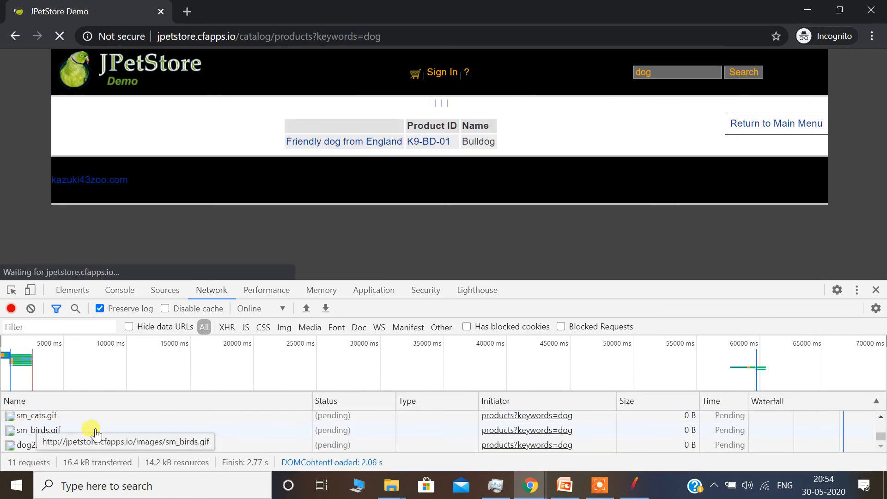
- Compare the search page's address with the path and keywords parameter of the request under W01_T03_Search in JMeter
{"action": "left_click_drag", "start_coordinate": [275, 36], "coordinate": [451, 29]}
{"action": "left_click", "coordinate": [634, 485]}
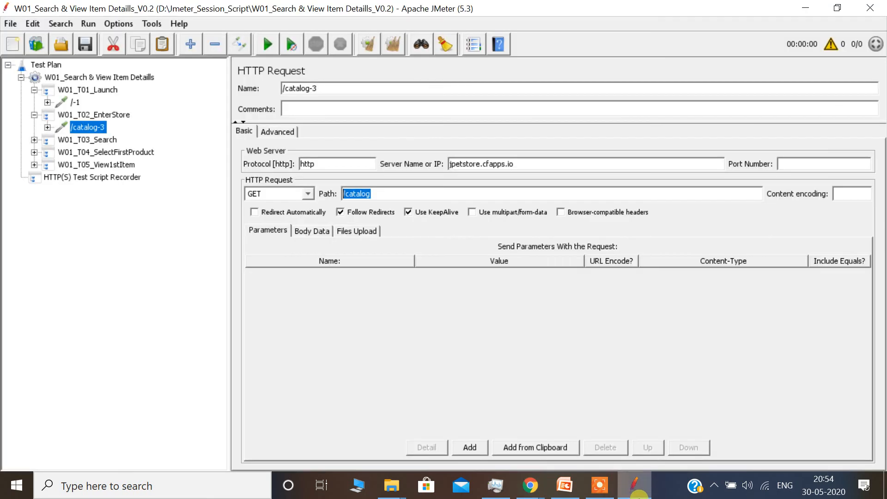
{"action": "double_click", "coordinate": [82, 140]}
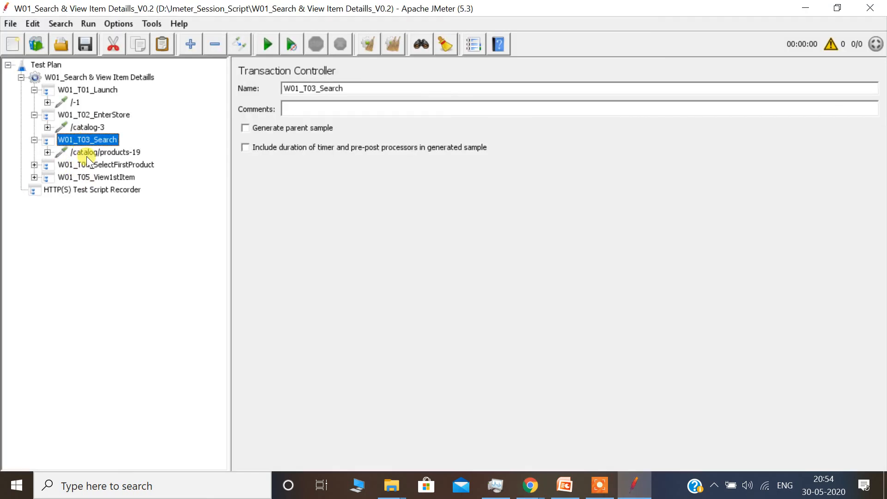
{"action": "left_click", "coordinate": [91, 154]}
{"action": "left_click_drag", "start_coordinate": [413, 197], "coordinate": [326, 199]}
{"action": "left_click", "coordinate": [286, 275]}
{"action": "left_click", "coordinate": [434, 276]}
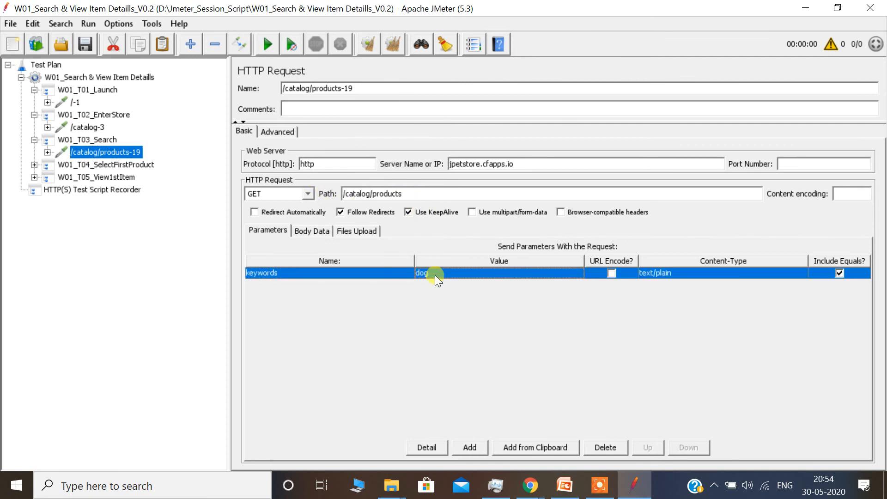
- Expand W01_T04_SelectFirstProduct and examine the path of its recorded product request
{"action": "left_click", "coordinate": [34, 165]}
{"action": "left_click", "coordinate": [104, 177]}
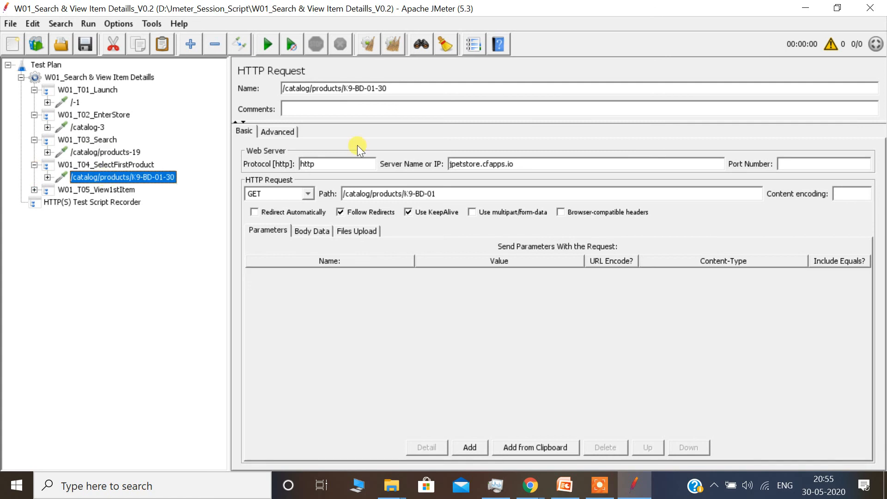
{"action": "left_click_drag", "start_coordinate": [370, 194], "coordinate": [448, 194]}
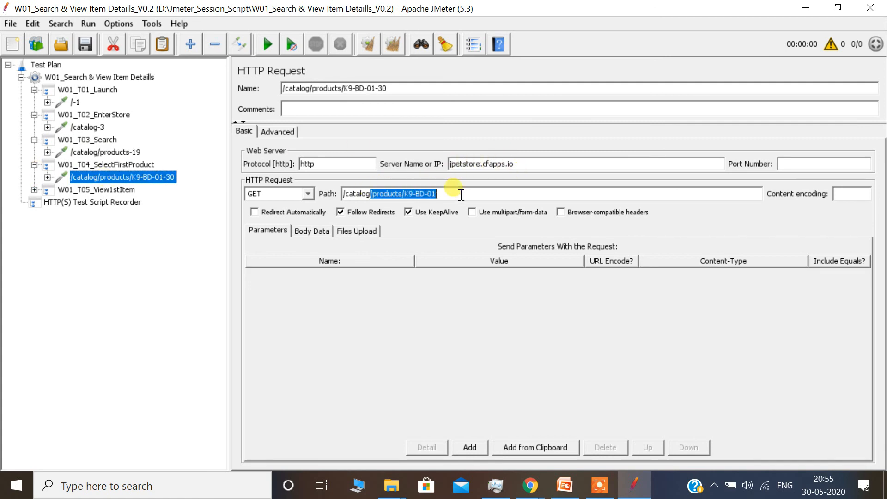
- Open the "Friendly dog from England" product in the incognito window and compare its address path with the recorded request in JMeter
{"action": "left_click", "coordinate": [530, 485]}
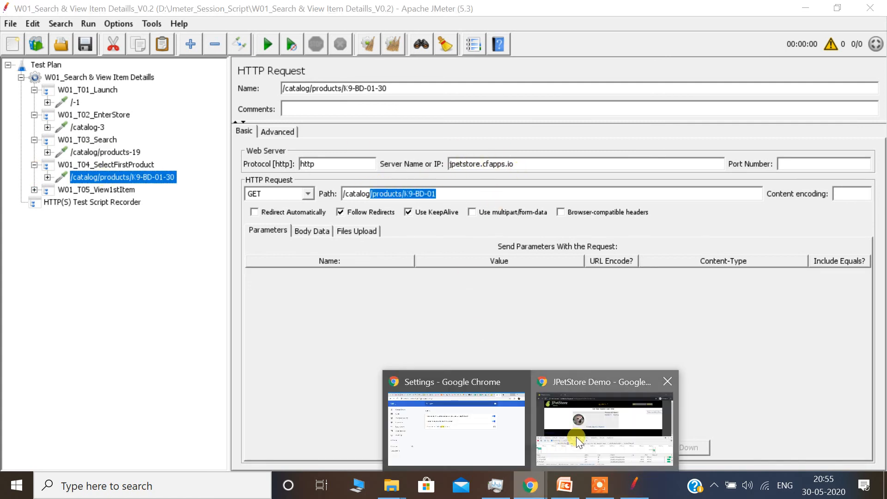
{"action": "left_click", "coordinate": [576, 437]}
{"action": "left_click", "coordinate": [357, 222]}
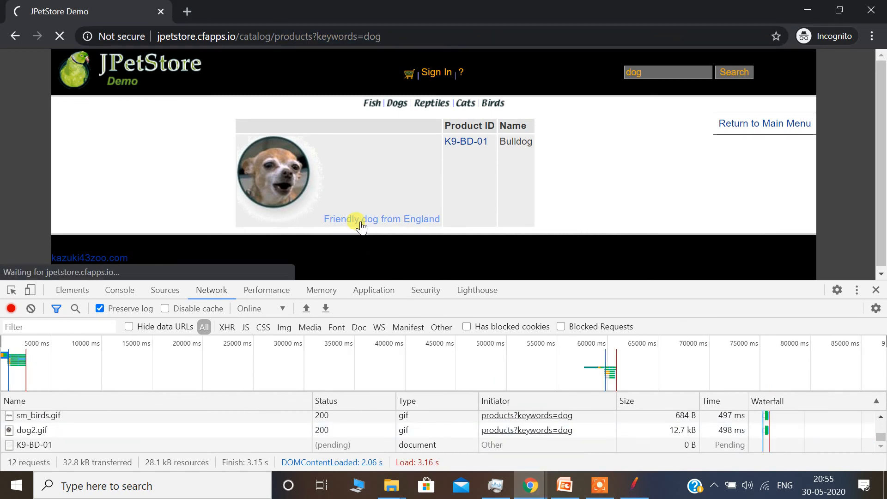
{"action": "left_click_drag", "start_coordinate": [276, 36], "coordinate": [387, 41]}
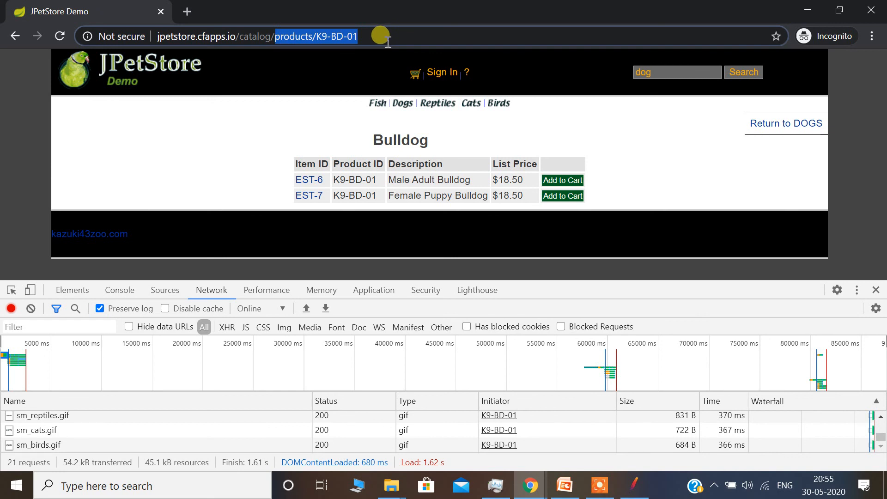
{"action": "left_click", "coordinate": [633, 487]}
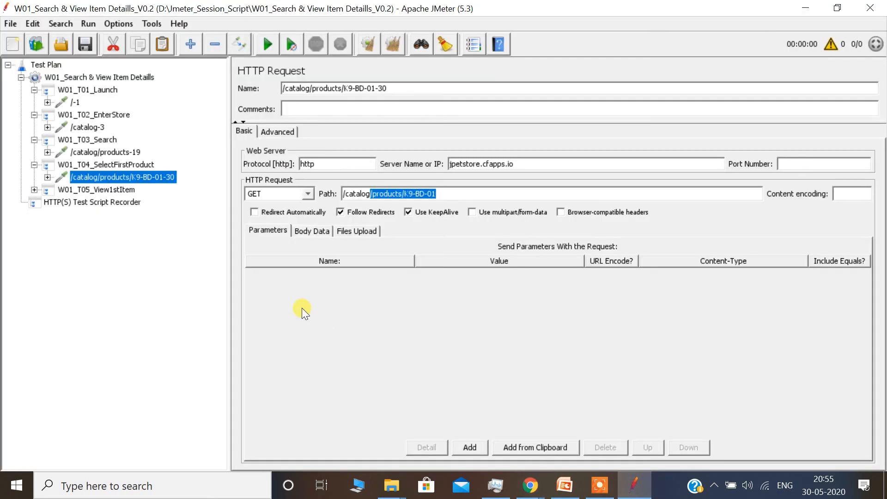
- Expand W01_T05_View1stItem and examine the path of its recorded item request
{"action": "double_click", "coordinate": [96, 189]}
{"action": "left_click", "coordinate": [104, 202]}
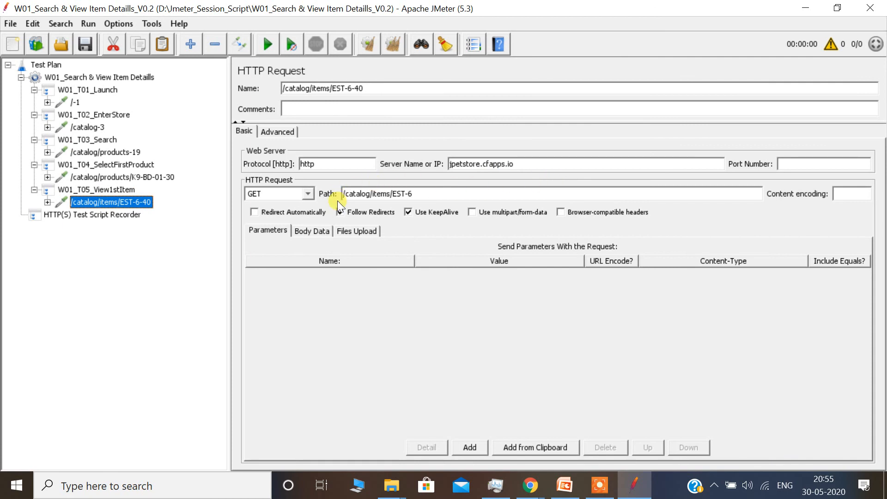
{"action": "left_click_drag", "start_coordinate": [347, 196], "coordinate": [446, 194]}
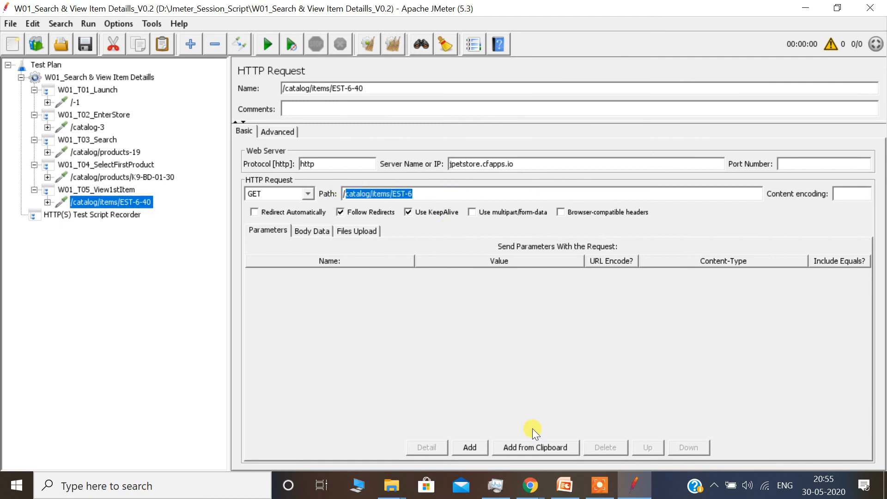
- Open item EST-6 in the incognito window and compare its address path with the recorded item request in JMeter
{"action": "left_click", "coordinate": [534, 491]}
{"action": "left_click", "coordinate": [592, 409]}
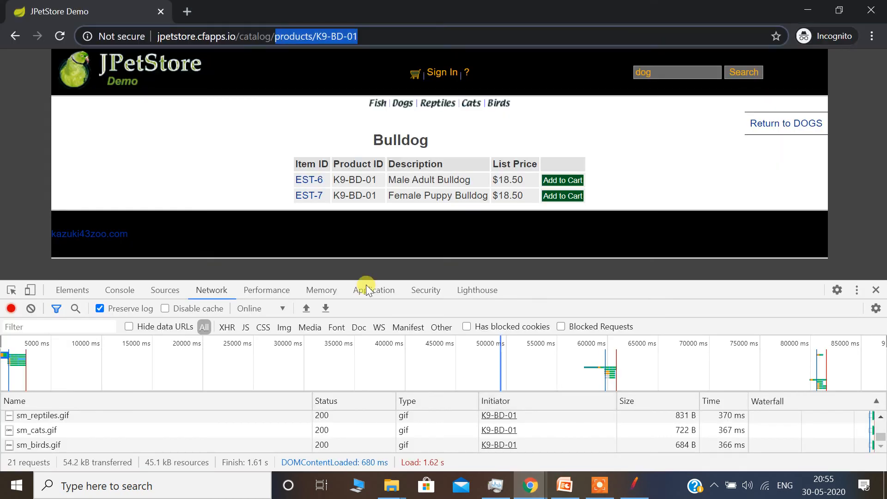
{"action": "left_click", "coordinate": [306, 188]}
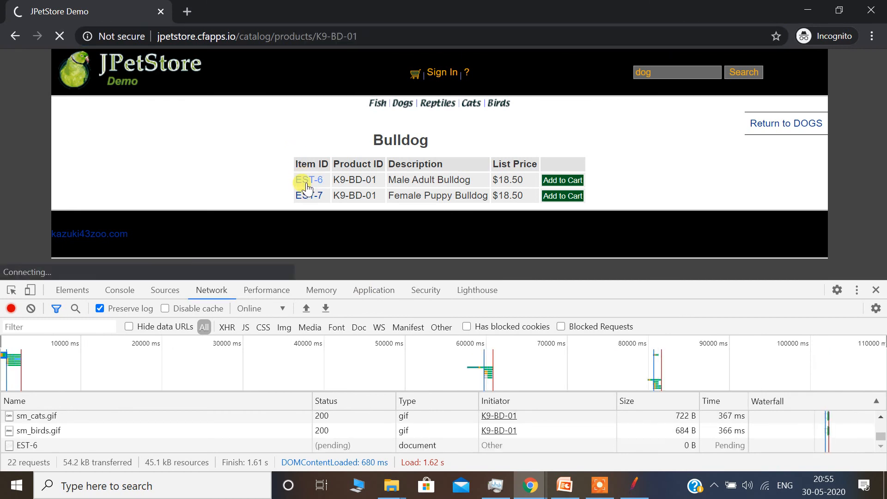
{"action": "left_click_drag", "start_coordinate": [243, 36], "coordinate": [327, 27]}
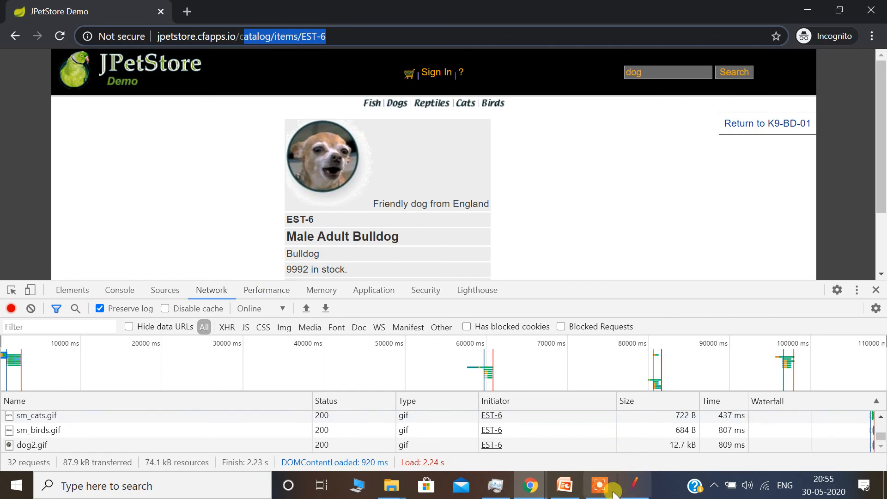
{"action": "left_click", "coordinate": [633, 485]}
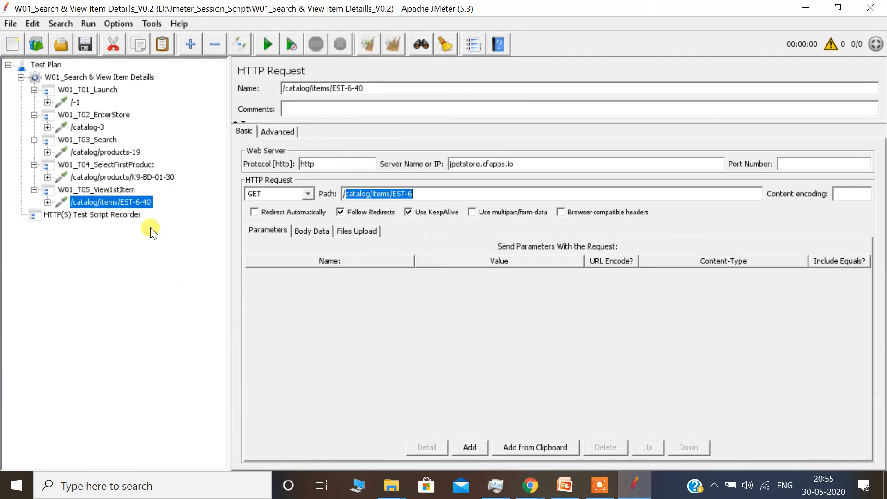
{"action": "left_click", "coordinate": [439, 194]}
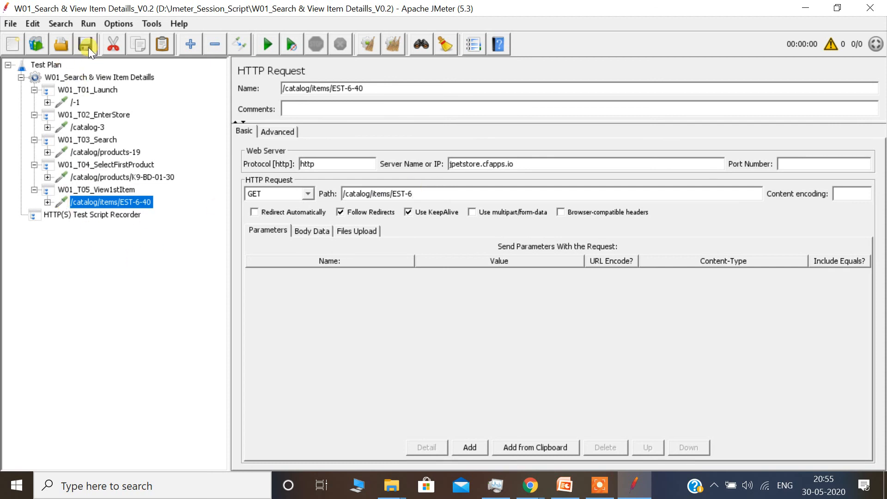
- Examine the thread group, its W01_T01_Launch transaction controller and the recorded /-1 request inside it
{"action": "left_click", "coordinate": [76, 79]}
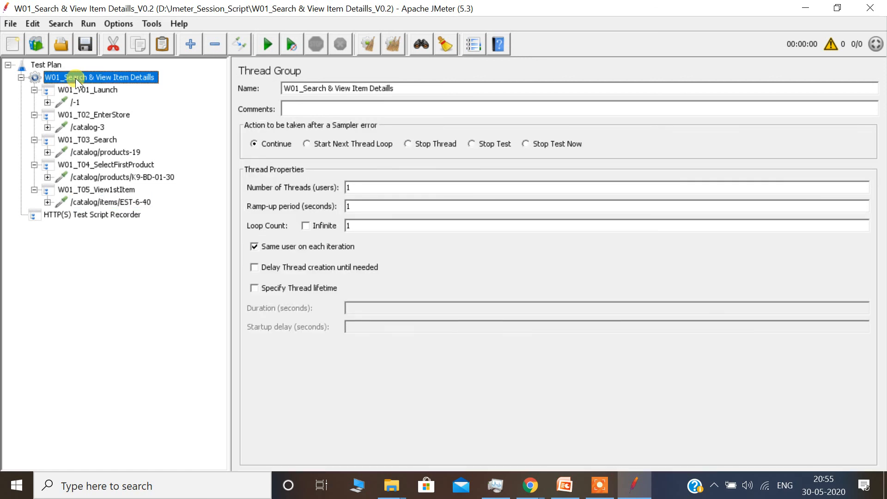
{"action": "right_click", "coordinate": [76, 78]}
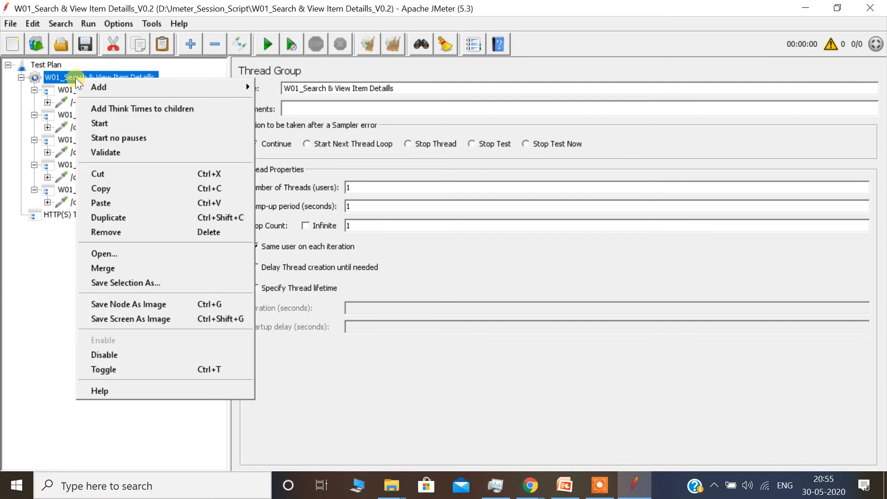
{"action": "left_click", "coordinate": [35, 90]}
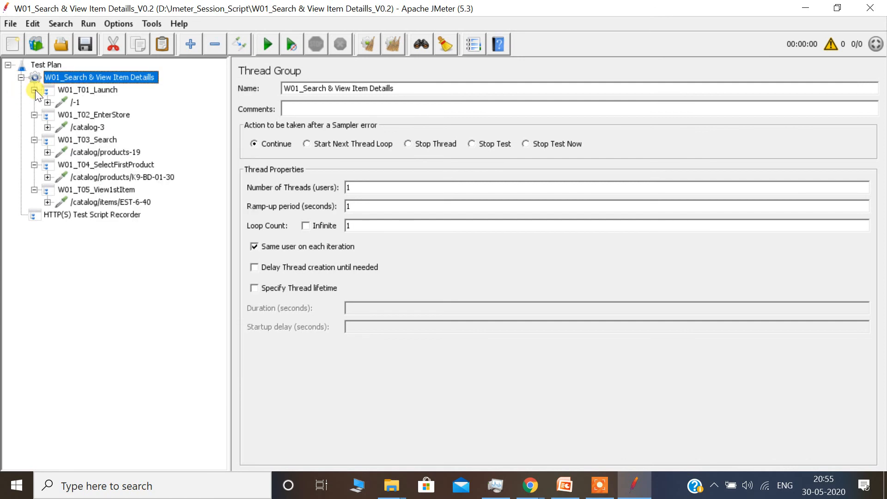
{"action": "left_click", "coordinate": [91, 91]}
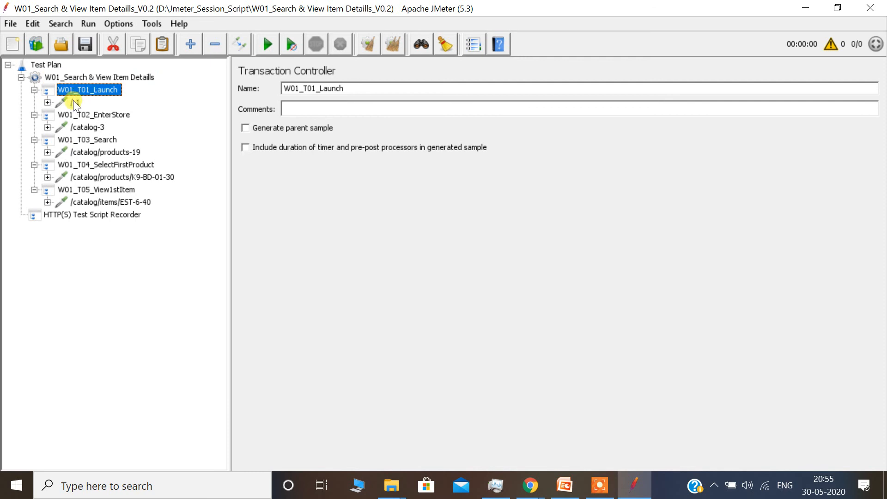
{"action": "left_click", "coordinate": [74, 102]}
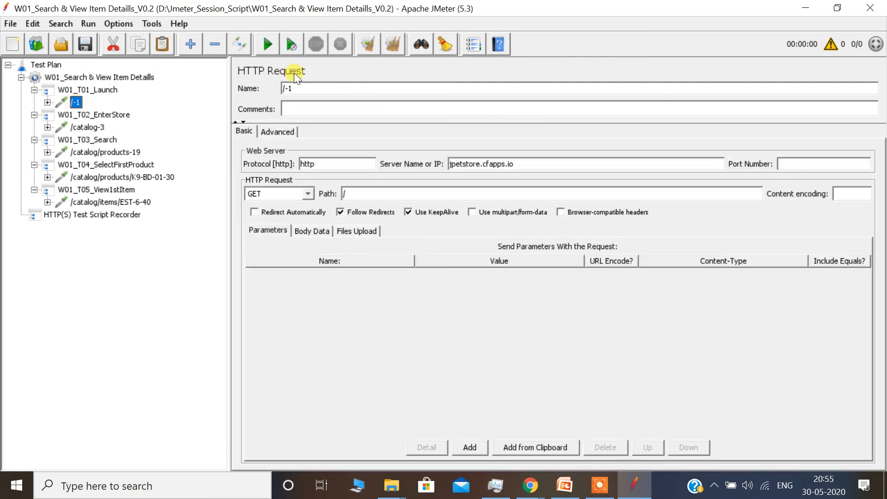
{"action": "left_click", "coordinate": [89, 94]}
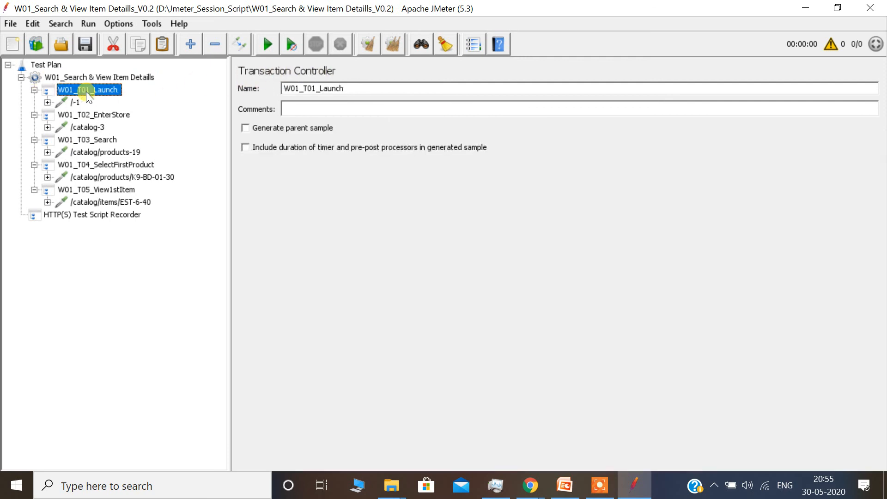
{"action": "left_click", "coordinate": [74, 102]}
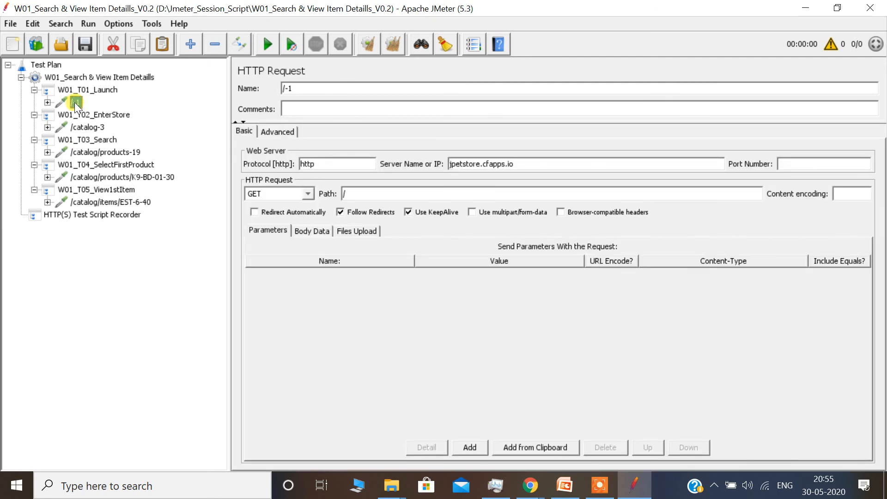
{"action": "left_click", "coordinate": [129, 79]}
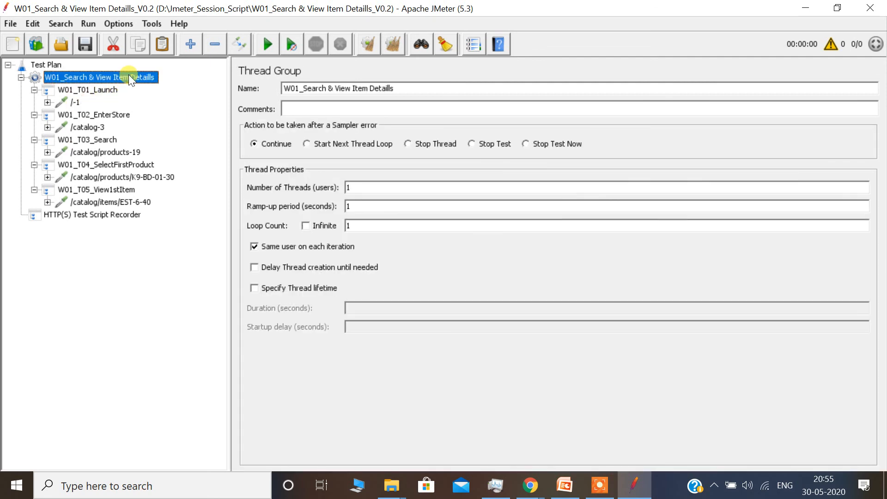
{"action": "right_click", "coordinate": [131, 79]}
{"action": "mouse_move", "coordinate": [223, 85]}
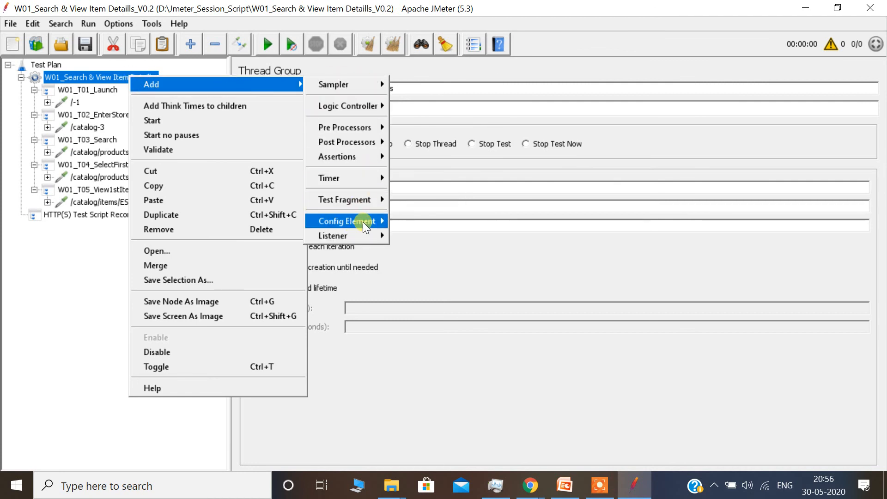
{"action": "mouse_move", "coordinate": [363, 235]}
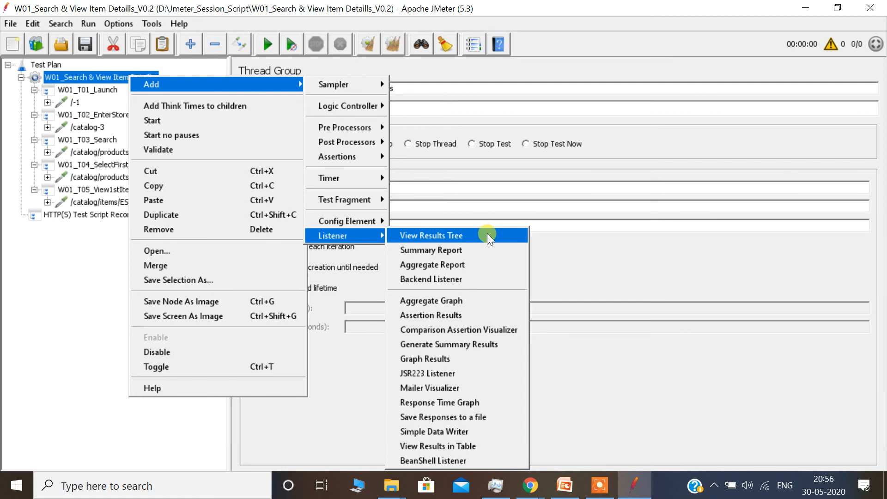
{"action": "left_click", "coordinate": [14, 273]}
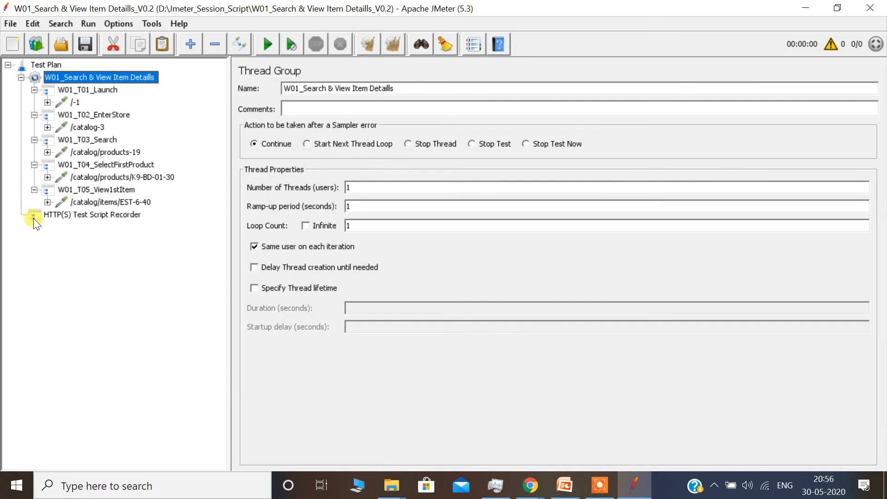
- Add a View Results Tree listener to the W01_Search & View Item Details thread group and open it
{"action": "left_click", "coordinate": [21, 78]}
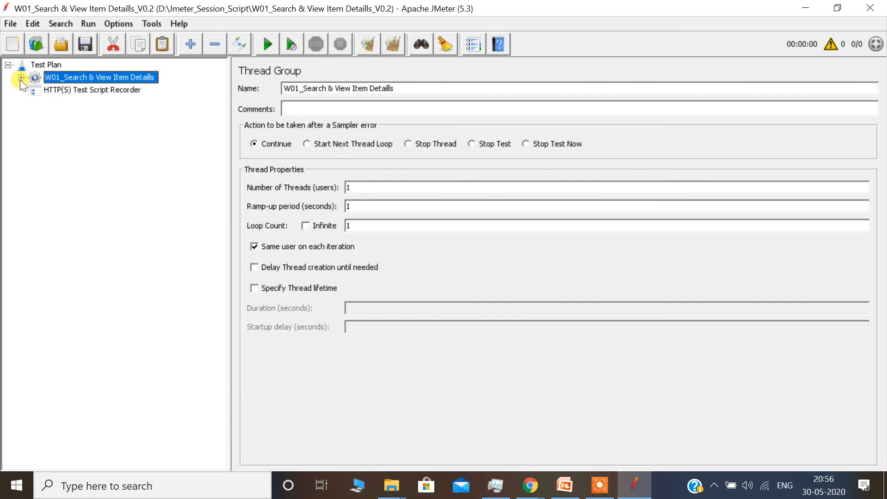
{"action": "right_click", "coordinate": [96, 74]}
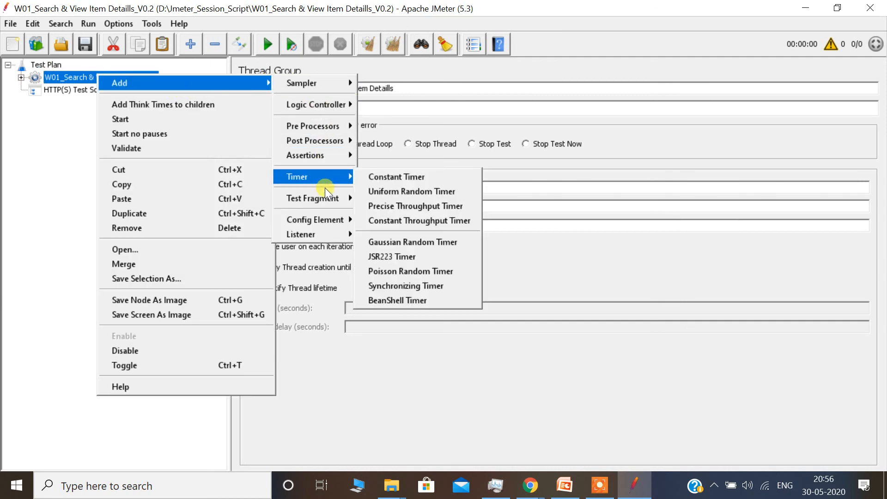
{"action": "mouse_move", "coordinate": [323, 235]}
{"action": "left_click", "coordinate": [405, 235]}
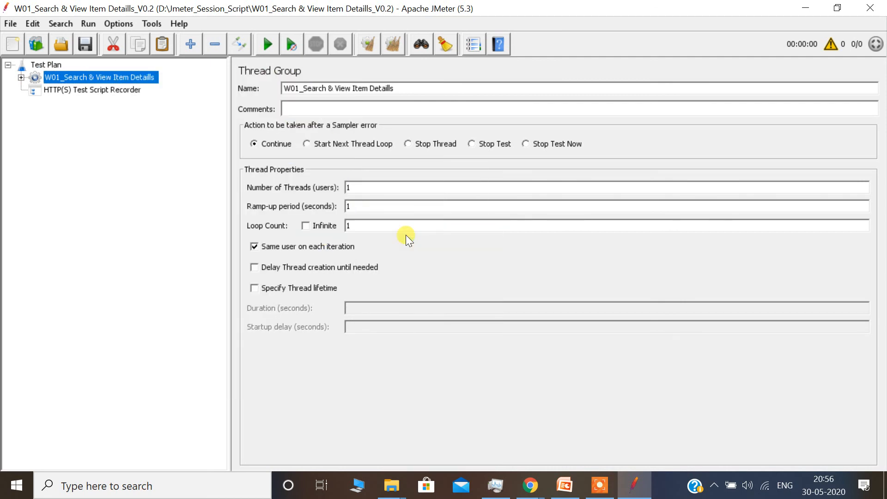
{"action": "left_click", "coordinate": [20, 76]}
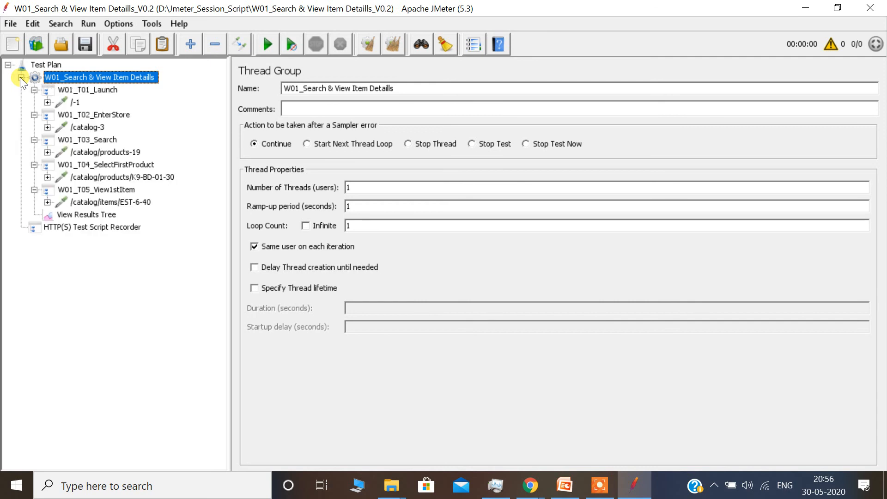
{"action": "left_click", "coordinate": [88, 215]}
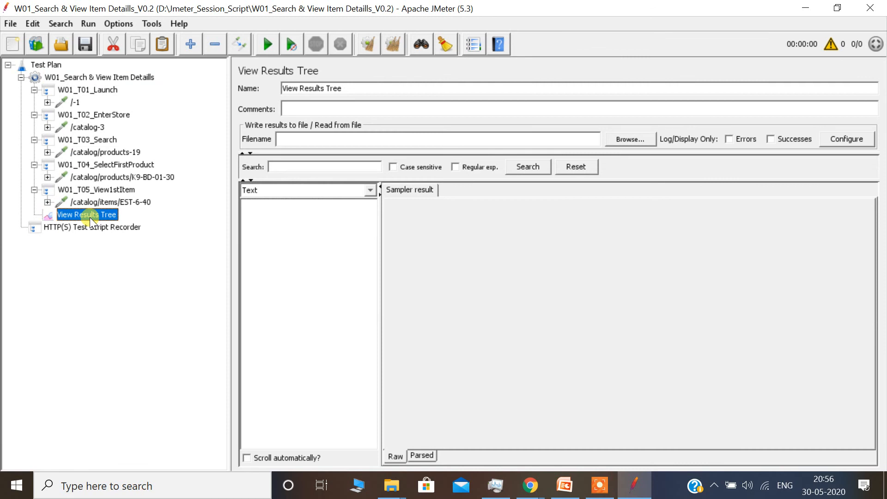
- Check the thread group's number of users and loop count, and run the test script
{"action": "left_click", "coordinate": [90, 78]}
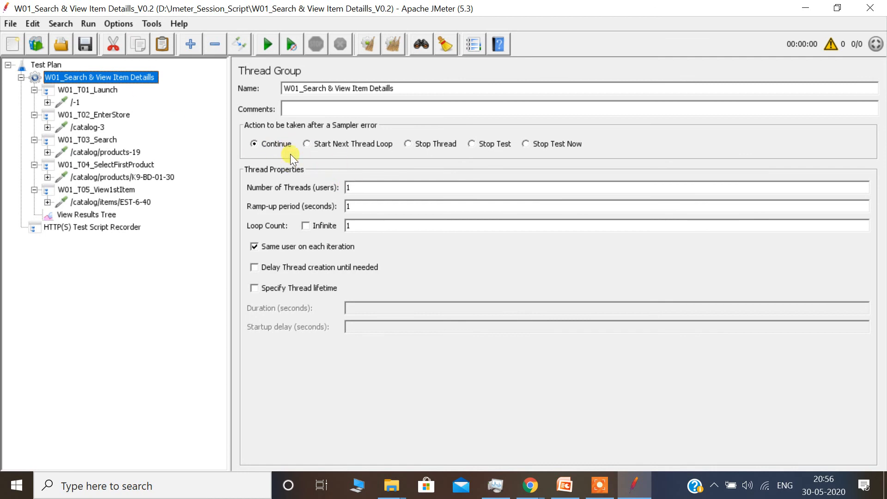
{"action": "left_click_drag", "start_coordinate": [376, 185], "coordinate": [332, 186]}
{"action": "left_click_drag", "start_coordinate": [393, 224], "coordinate": [312, 222]}
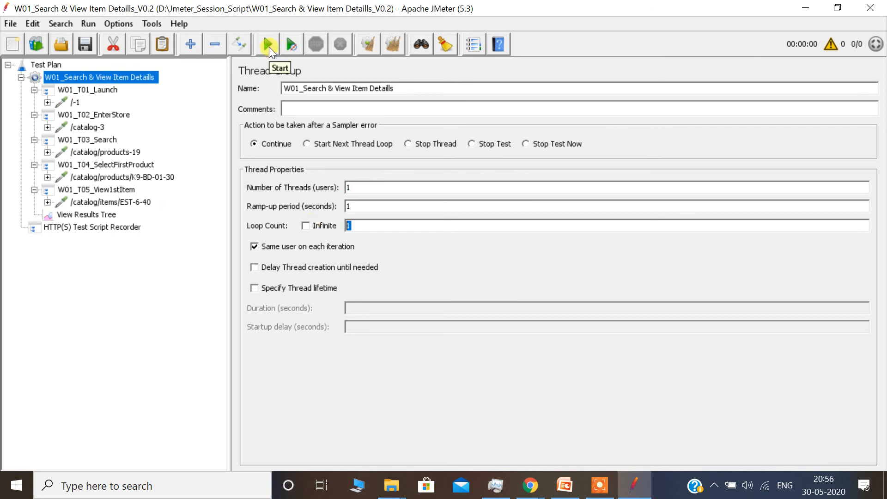
{"action": "right_click", "coordinate": [105, 75]}
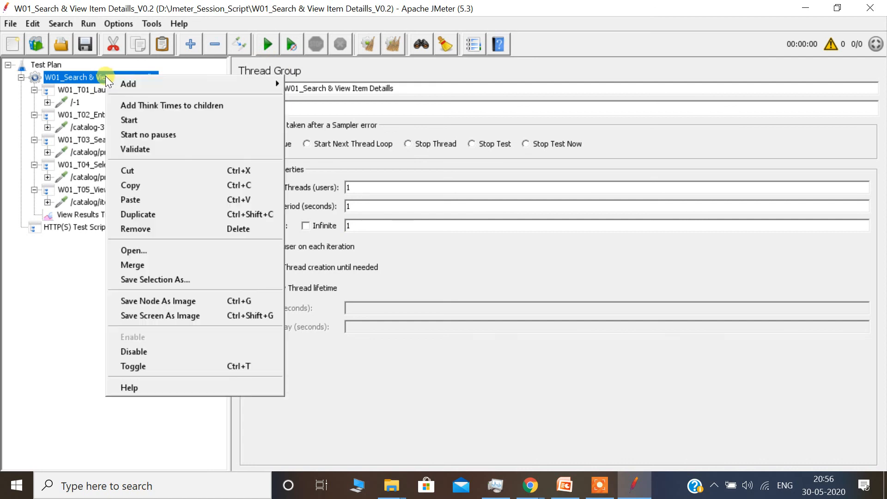
{"action": "left_click", "coordinate": [77, 79]}
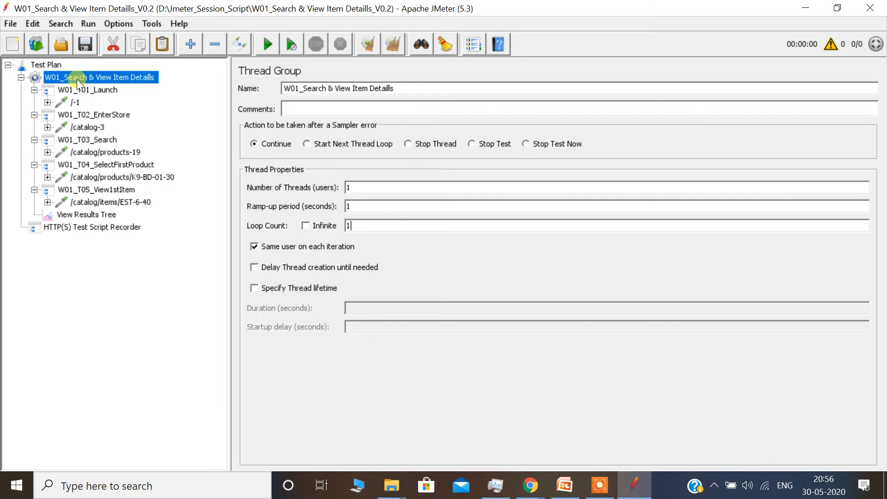
{"action": "left_click", "coordinate": [268, 43]}
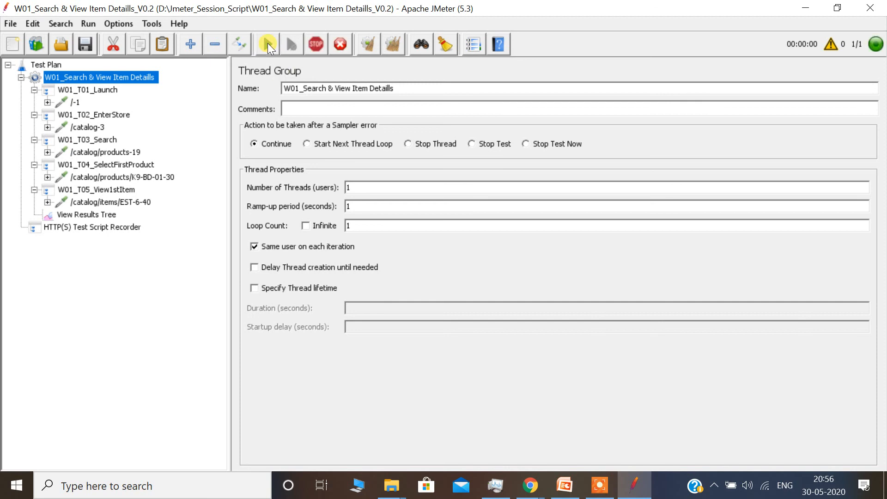
- In the View Results Tree, examine the sampler results of /-1 and W01_T01_Launch and the request URL sent by /-1
{"action": "left_click", "coordinate": [101, 215]}
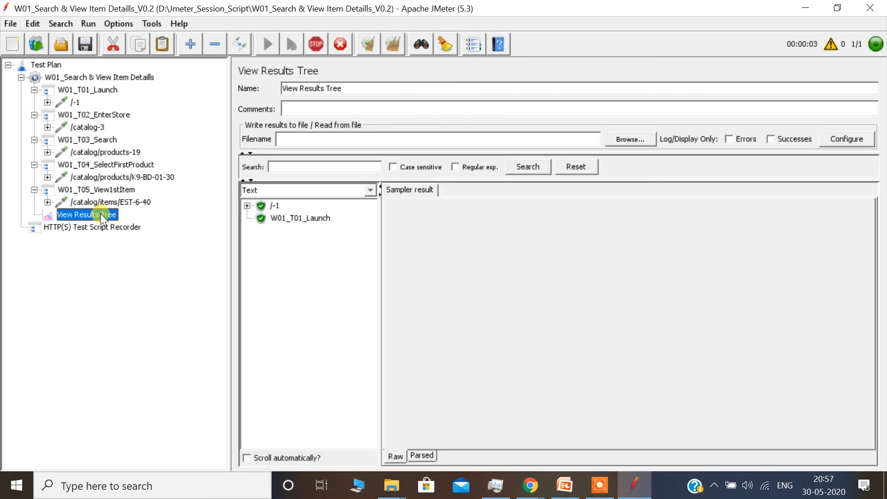
{"action": "left_click", "coordinate": [275, 206]}
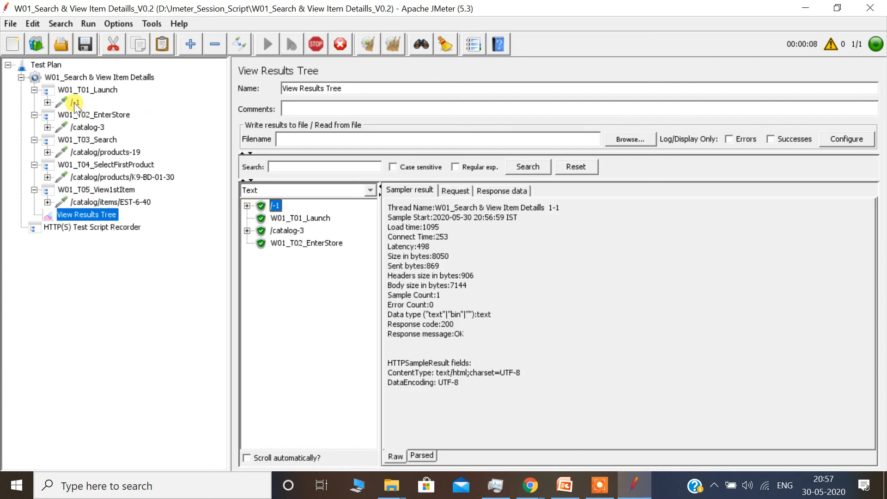
{"action": "left_click", "coordinate": [292, 219]}
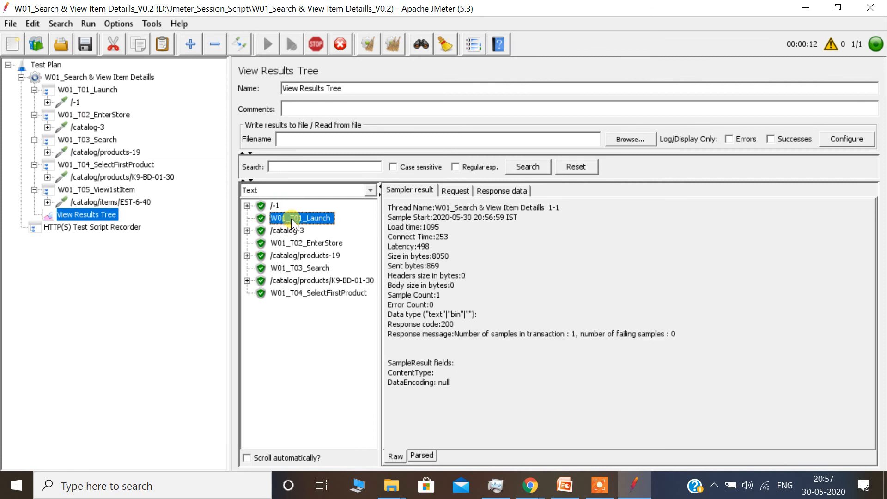
{"action": "left_click", "coordinate": [276, 206]}
{"action": "left_click", "coordinate": [455, 191]}
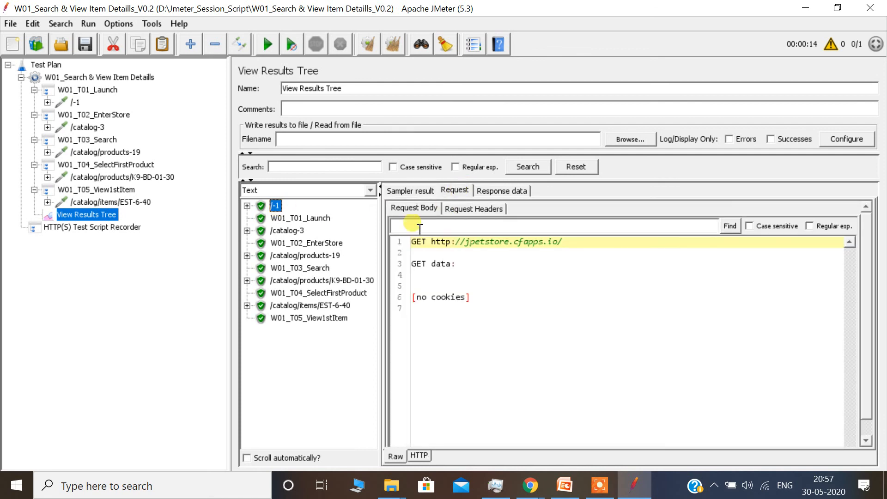
{"action": "left_click_drag", "start_coordinate": [447, 244], "coordinate": [577, 242]}
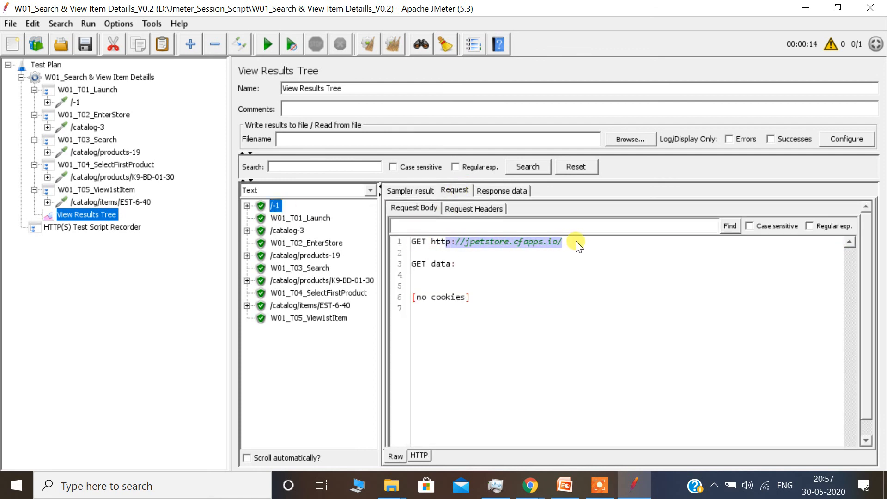
- Show the response body of the /-1 sample and render it as HTML
{"action": "left_click", "coordinate": [500, 192]}
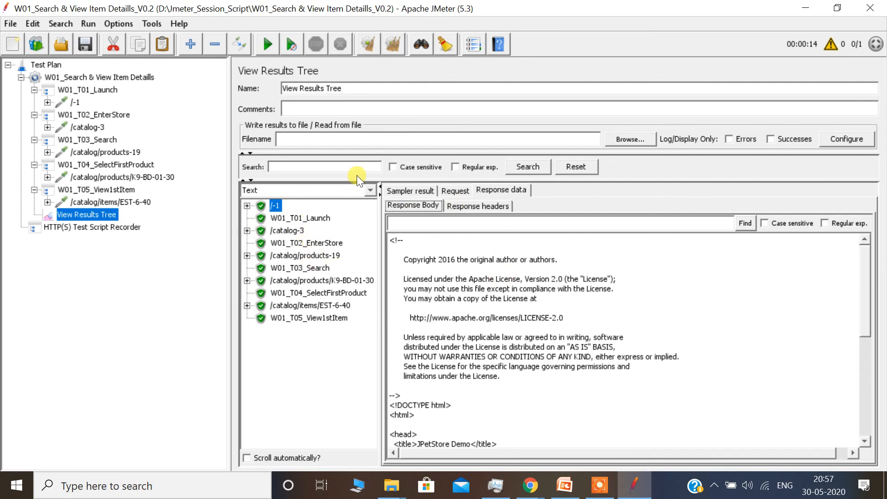
{"action": "left_click", "coordinate": [370, 190]}
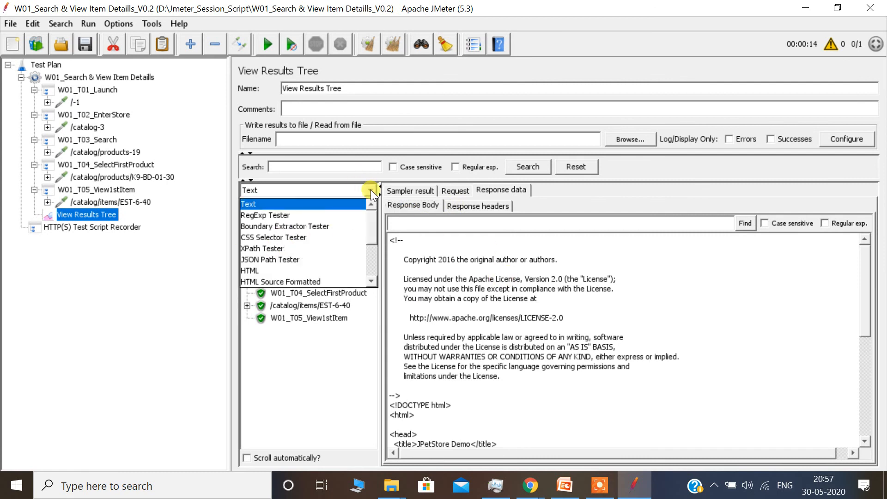
{"action": "left_click", "coordinate": [531, 294]}
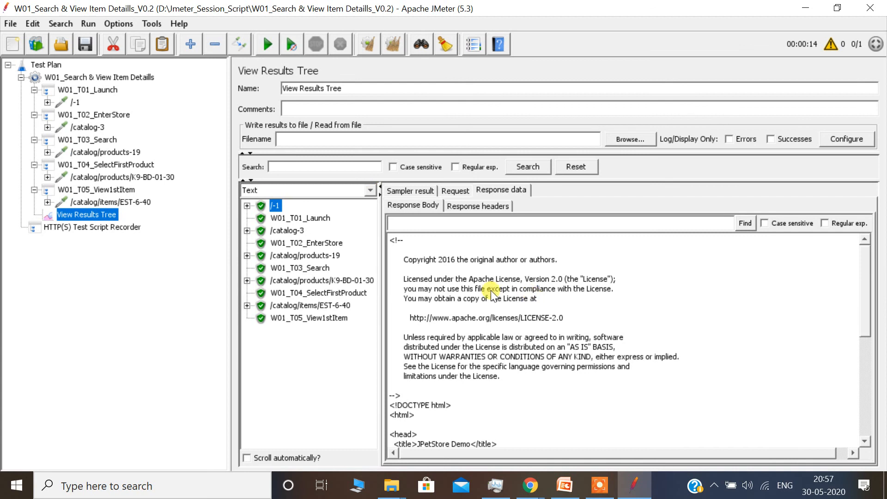
{"action": "left_click", "coordinate": [304, 189]}
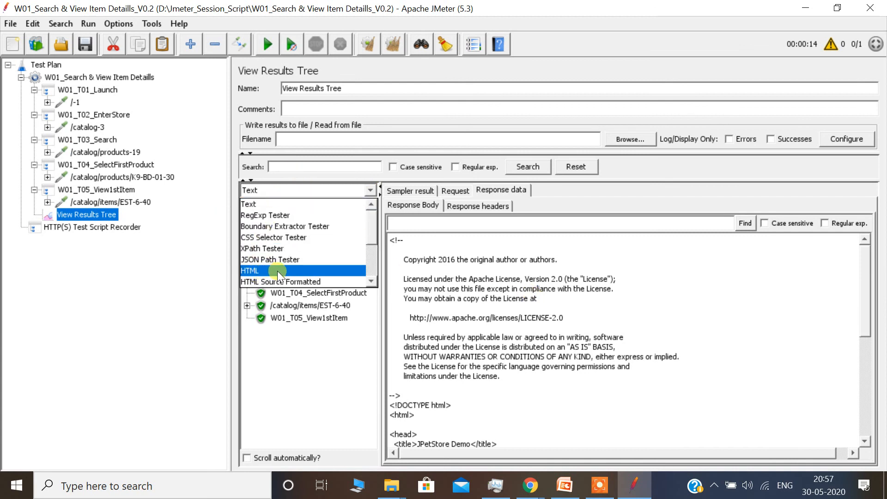
{"action": "left_click", "coordinate": [261, 268]}
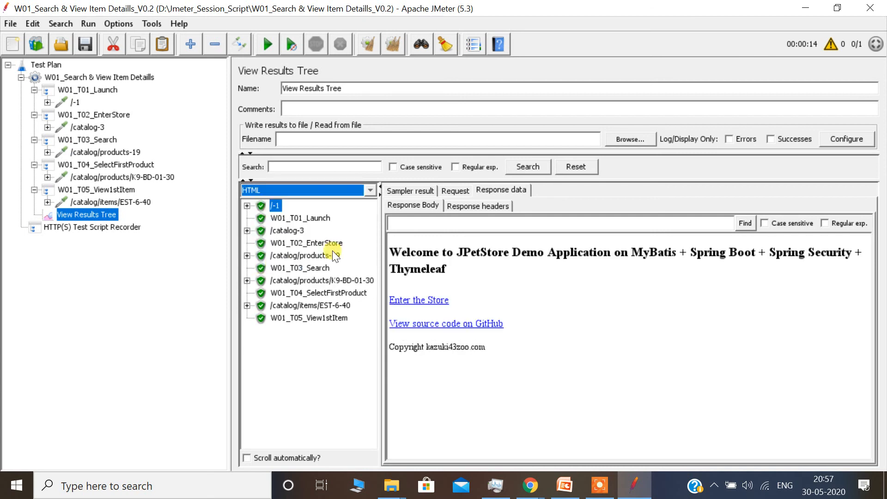
- Examine the heading and text of the rendered JPetStore welcome page
{"action": "left_click_drag", "start_coordinate": [402, 254], "coordinate": [521, 277]}
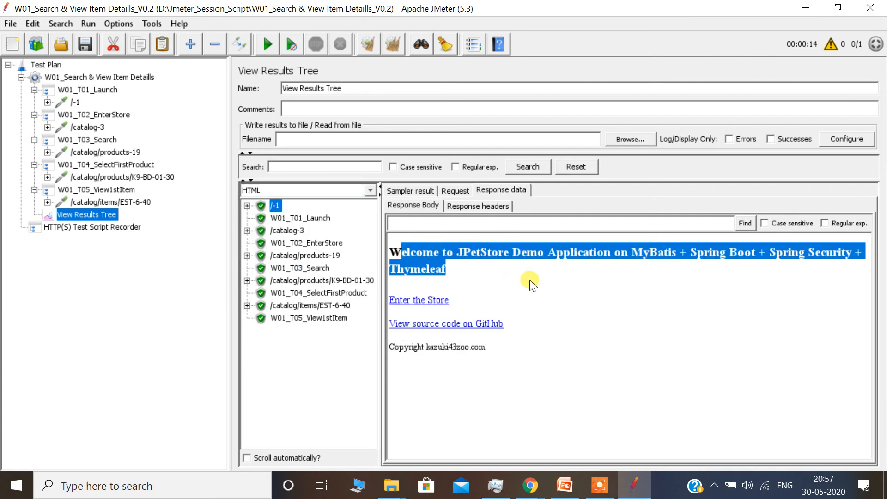
{"action": "left_click", "coordinate": [562, 294]}
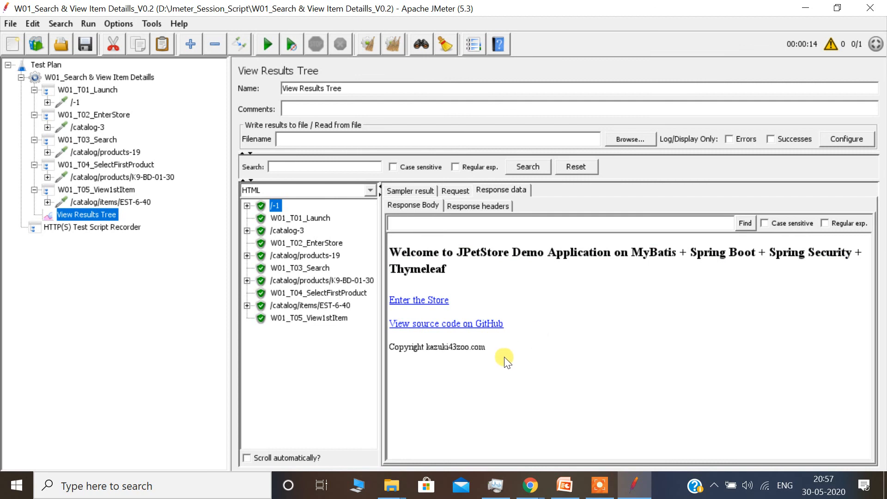
{"action": "left_click_drag", "start_coordinate": [501, 358], "coordinate": [568, 372]}
{"action": "left_click", "coordinate": [428, 256]}
{"action": "left_click", "coordinate": [547, 381]}
- Examine the rendered response body and the sampler result of the /catalog-3 sample
{"action": "left_click", "coordinate": [281, 231]}
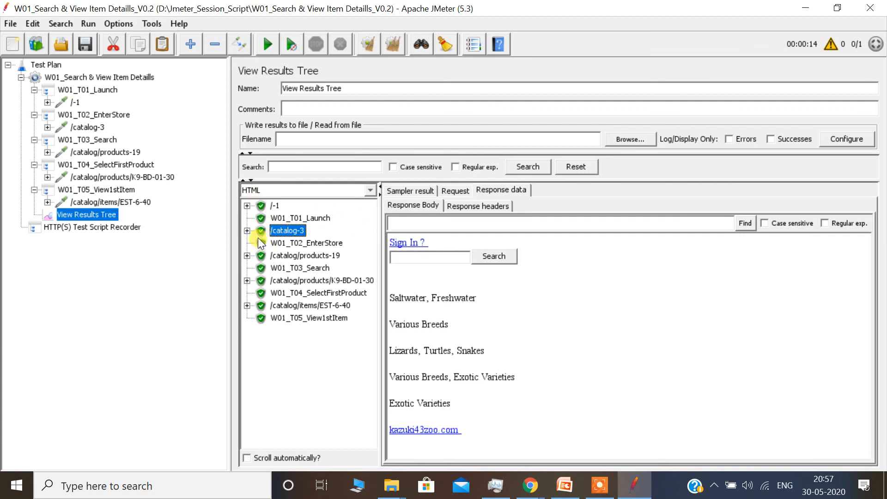
{"action": "left_click", "coordinate": [412, 192]}
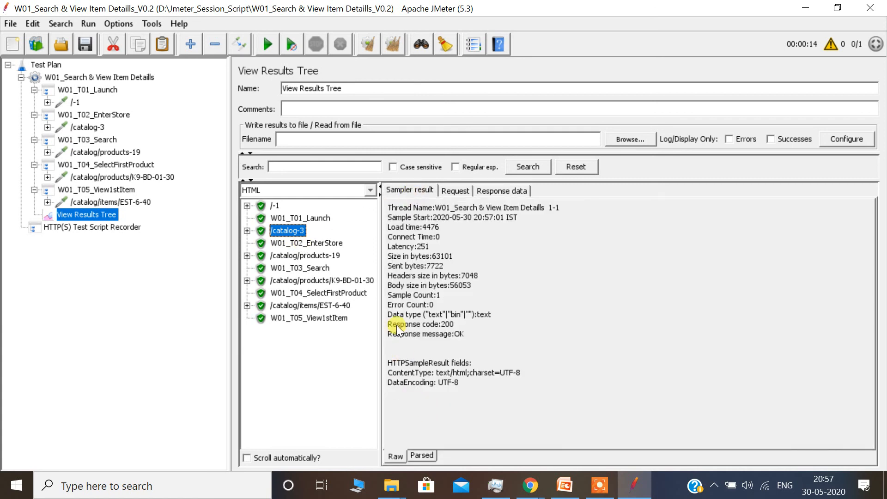
- Examine the response code and response message in the sampler result of the /catalog-3 sample
{"action": "left_click_drag", "start_coordinate": [396, 326], "coordinate": [476, 326]}
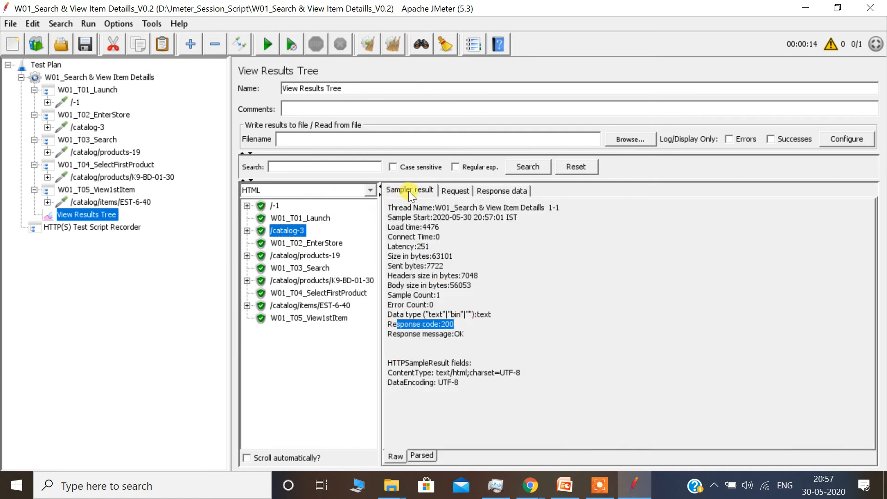
{"action": "left_click", "coordinate": [432, 328]}
{"action": "left_click_drag", "start_coordinate": [471, 335], "coordinate": [388, 320]}
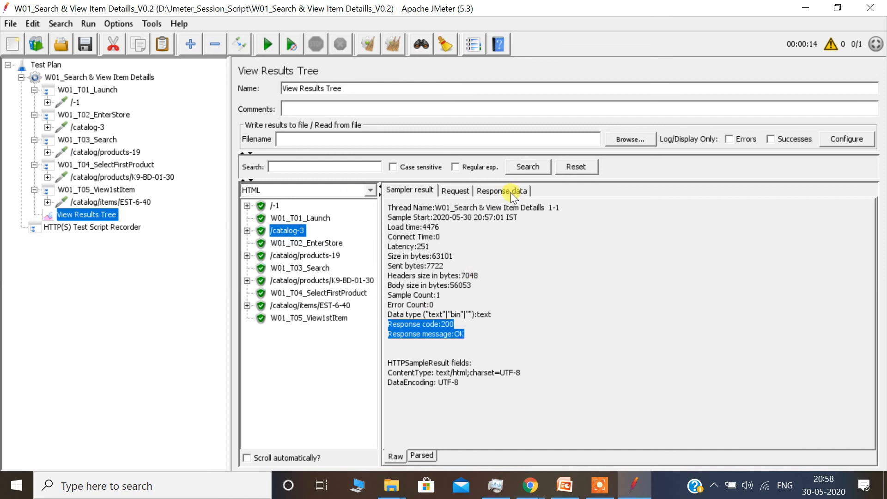
- Compare the request body of the /catalog-3 sample with the category text in its rendered response body
{"action": "left_click", "coordinate": [493, 193]}
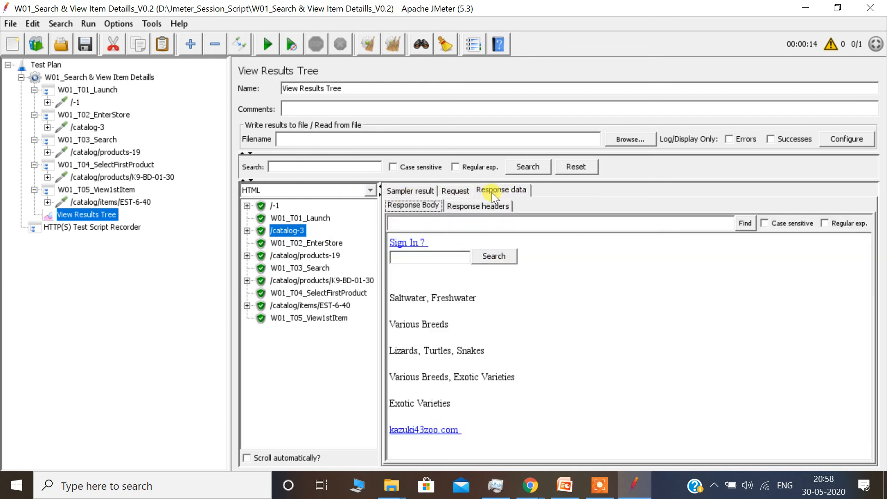
{"action": "left_click", "coordinate": [284, 230]}
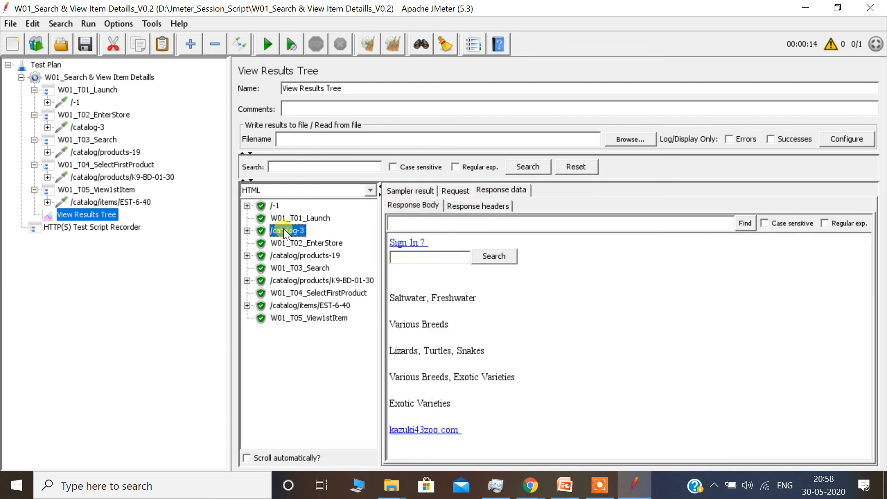
{"action": "left_click", "coordinate": [459, 193]}
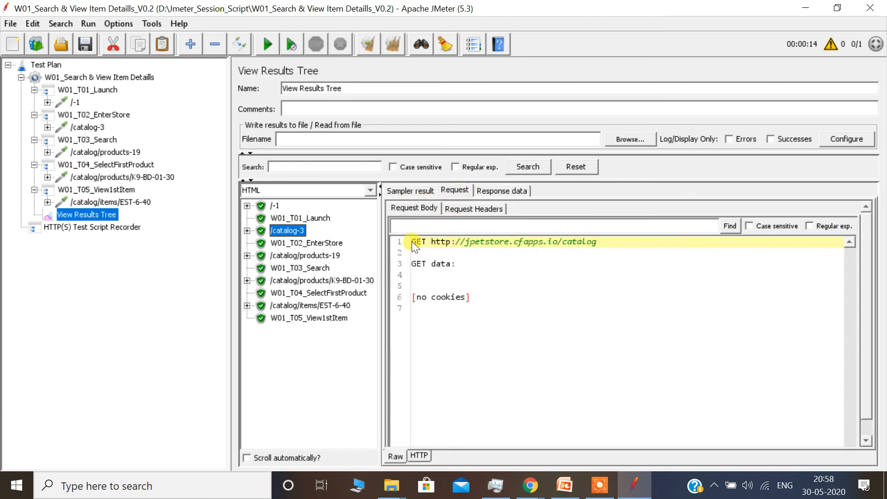
{"action": "left_click_drag", "start_coordinate": [412, 241], "coordinate": [515, 317]}
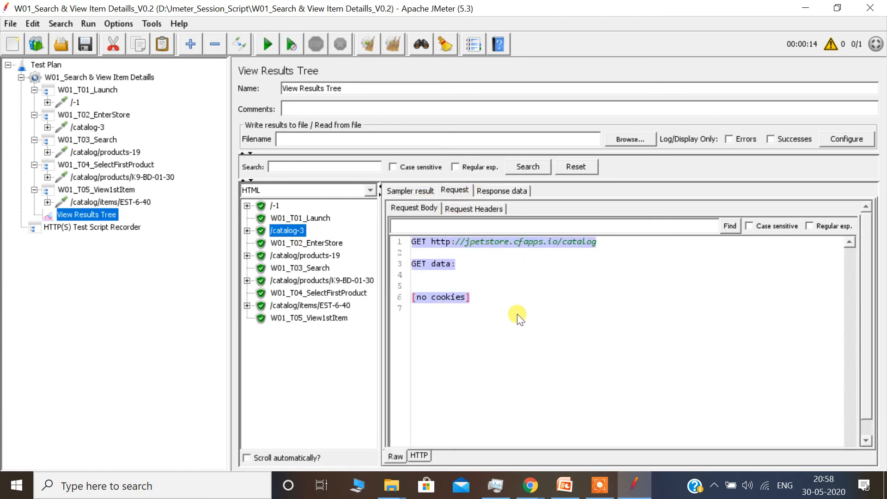
{"action": "left_click", "coordinate": [508, 190]}
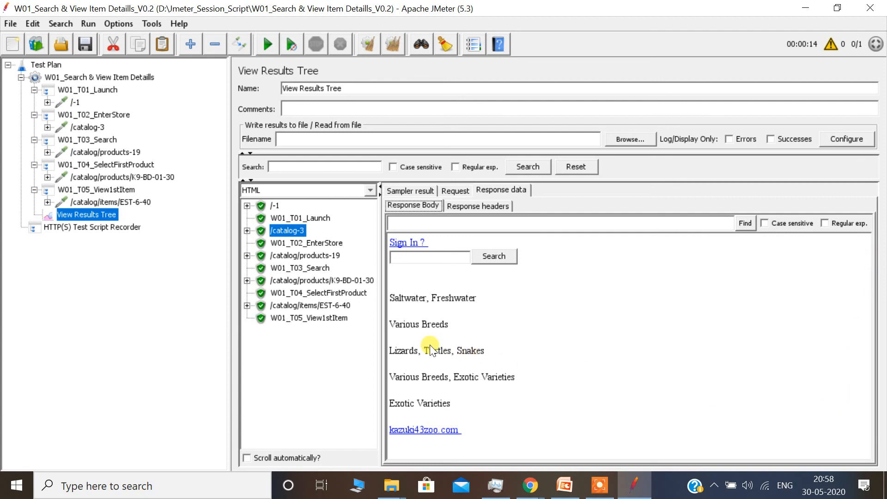
{"action": "left_click_drag", "start_coordinate": [396, 298], "coordinate": [540, 439]}
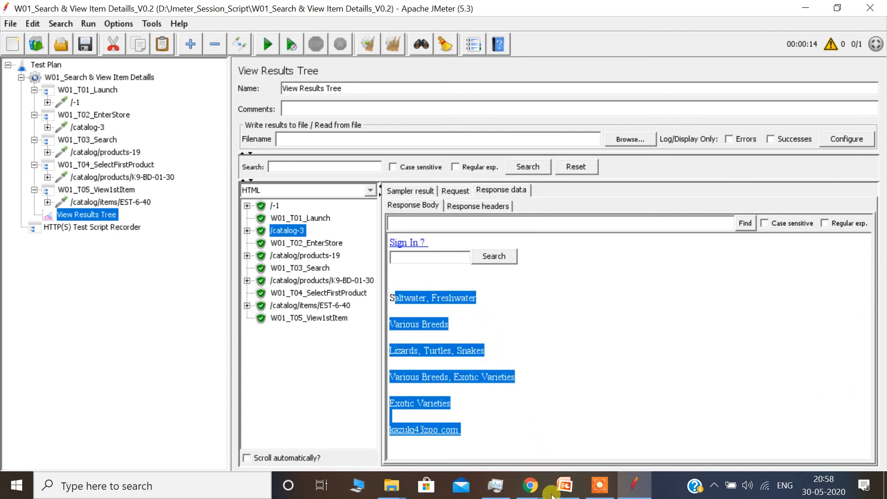
{"action": "left_click", "coordinate": [581, 307]}
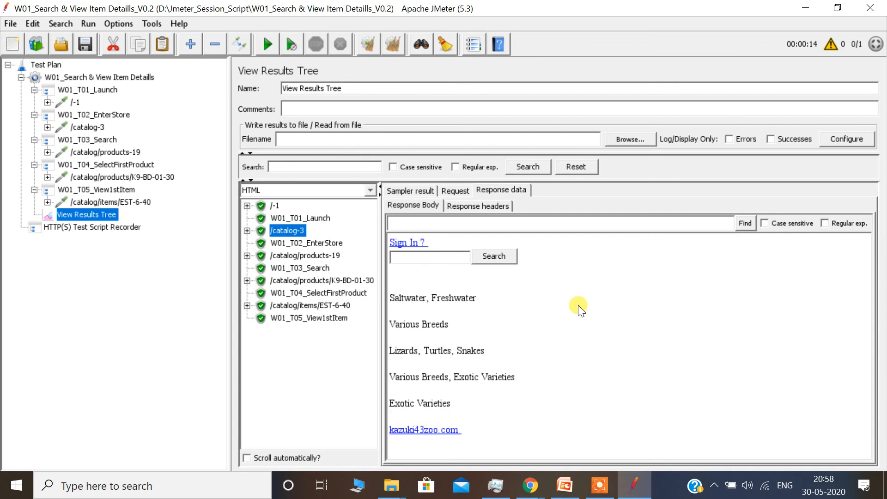
- Examine the search keyword in the /catalog/products-19 request URL and the product list in its rendered response
{"action": "left_click", "coordinate": [306, 256]}
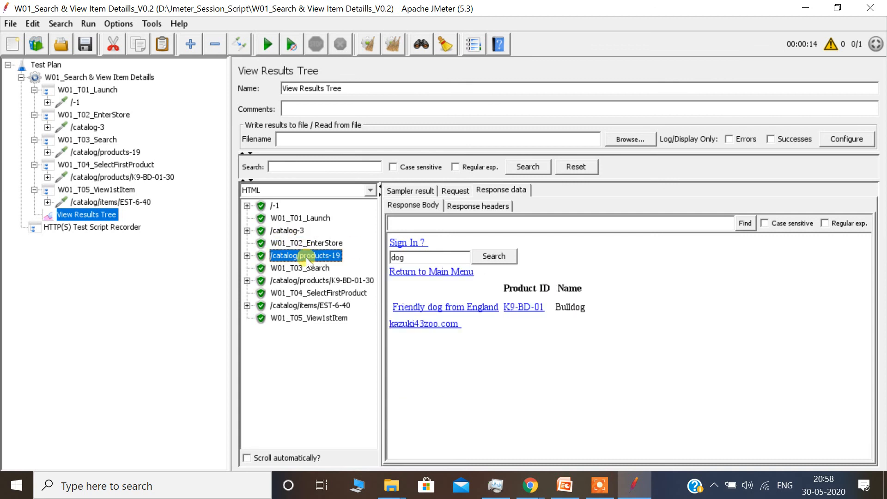
{"action": "left_click", "coordinate": [460, 190]}
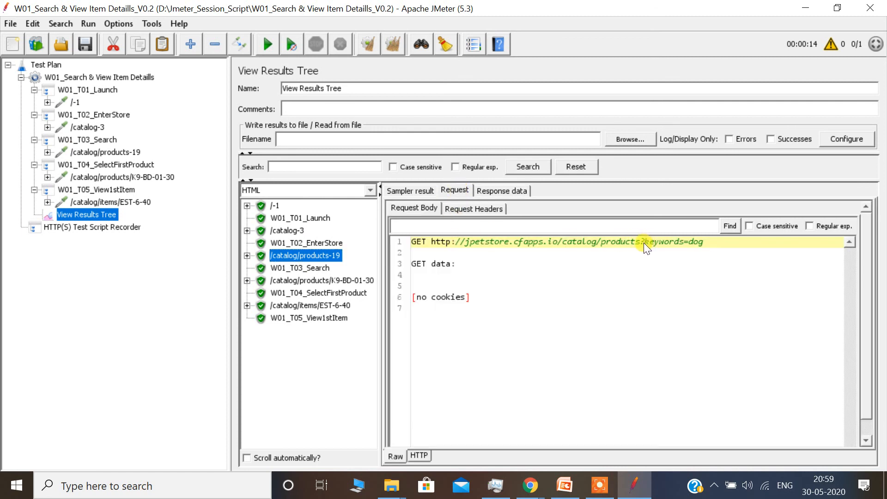
{"action": "left_click_drag", "start_coordinate": [646, 242], "coordinate": [713, 243]}
{"action": "left_click", "coordinate": [514, 193]}
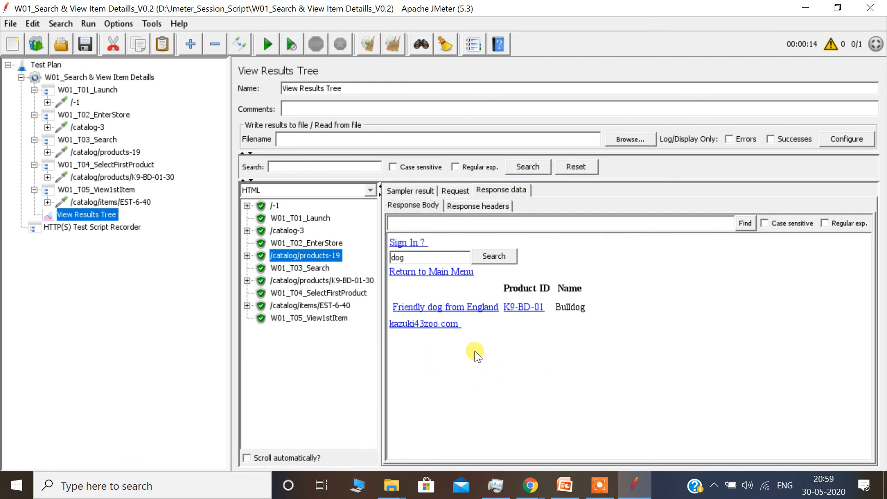
{"action": "left_click_drag", "start_coordinate": [490, 365], "coordinate": [394, 304]}
{"action": "left_click", "coordinate": [667, 359]}
- Examine the request URL of the /catalog/products/K9-BD-01-30 sample and the item table in its rendered response
{"action": "left_click", "coordinate": [303, 280]}
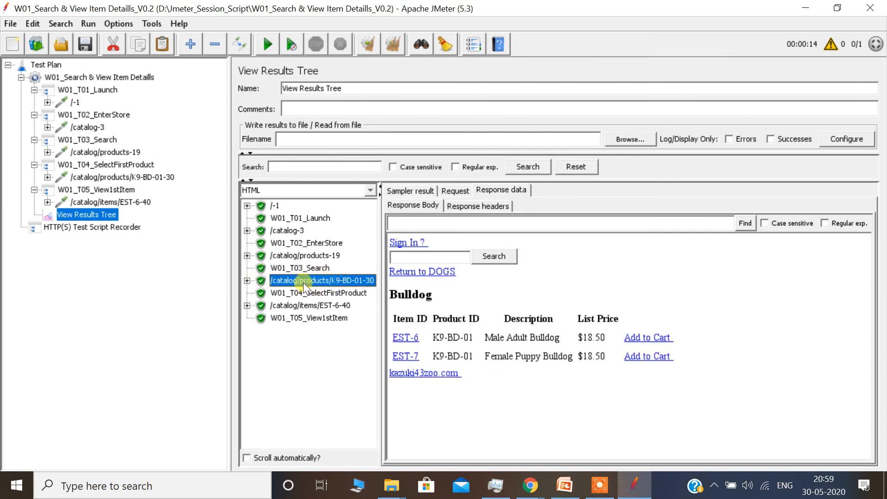
{"action": "left_click", "coordinate": [455, 191]}
{"action": "left_click_drag", "start_coordinate": [616, 241], "coordinate": [706, 251]}
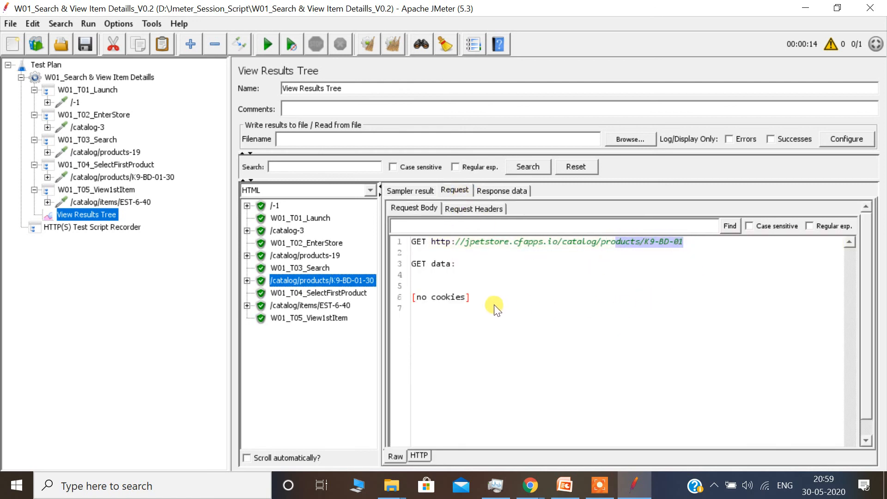
{"action": "left_click", "coordinate": [516, 190]}
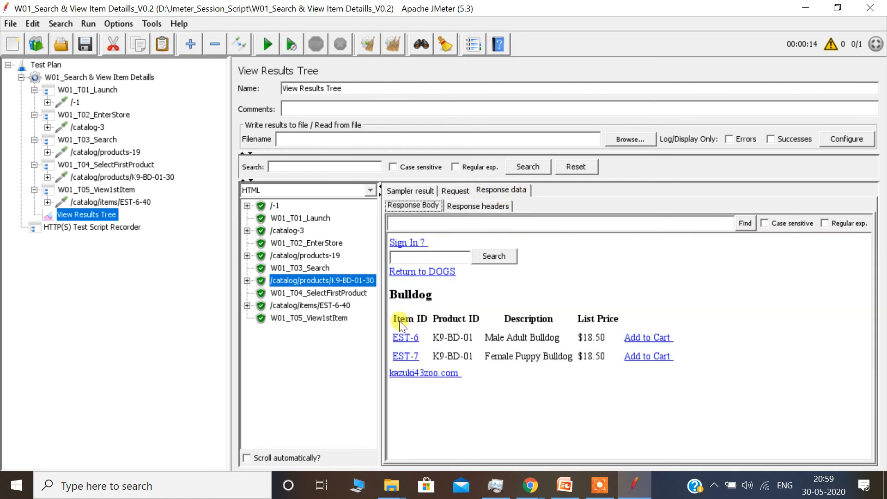
{"action": "left_click_drag", "start_coordinate": [391, 318], "coordinate": [537, 378]}
{"action": "left_click", "coordinate": [578, 391]}
- Examine the item details in the rendered response body of the /catalog/items/EST-6-40 sample
{"action": "left_click", "coordinate": [286, 306]}
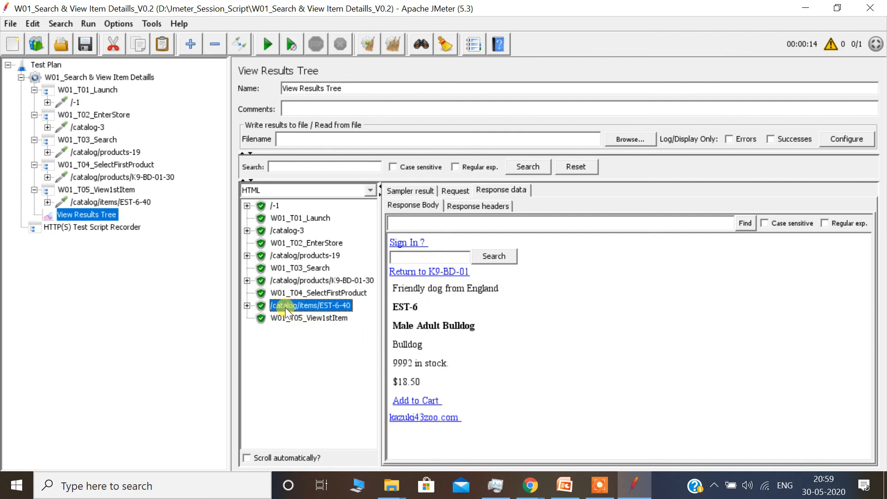
{"action": "left_click_drag", "start_coordinate": [393, 307], "coordinate": [469, 384]}
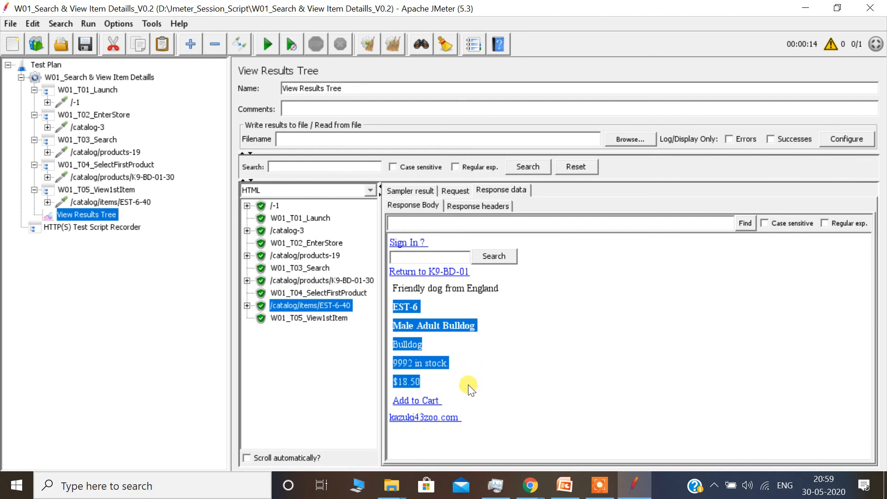
{"action": "left_click", "coordinate": [407, 329]}
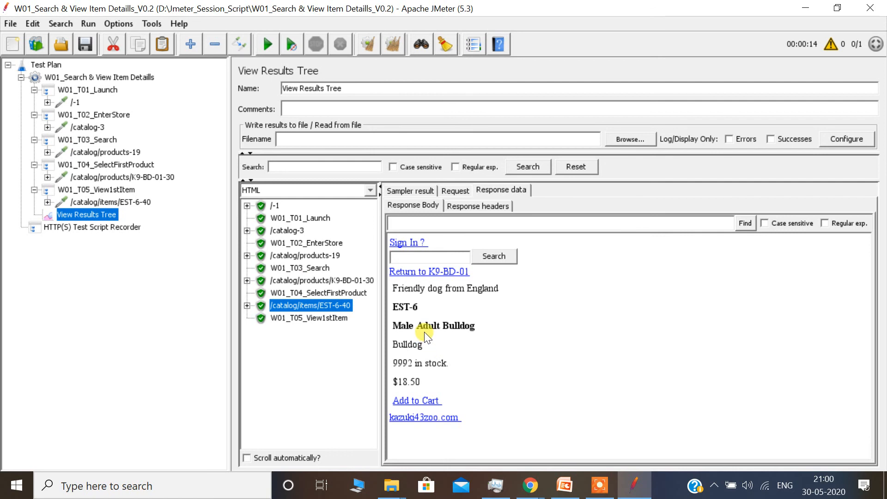
{"action": "left_click_drag", "start_coordinate": [394, 283], "coordinate": [475, 311]}
{"action": "left_click", "coordinate": [475, 314]}
- Switch the response renderer to Text and look through the source of the /catalog/items/EST-6-40 response
{"action": "left_click", "coordinate": [324, 190]}
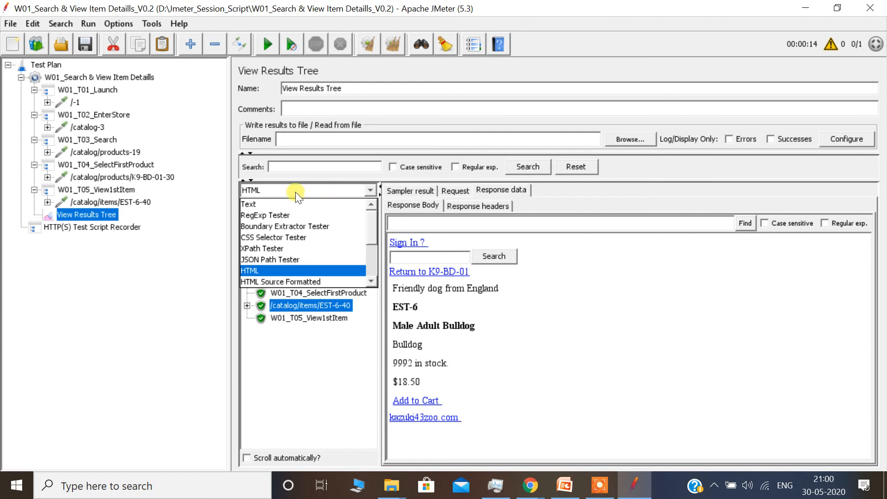
{"action": "left_click", "coordinate": [260, 204]}
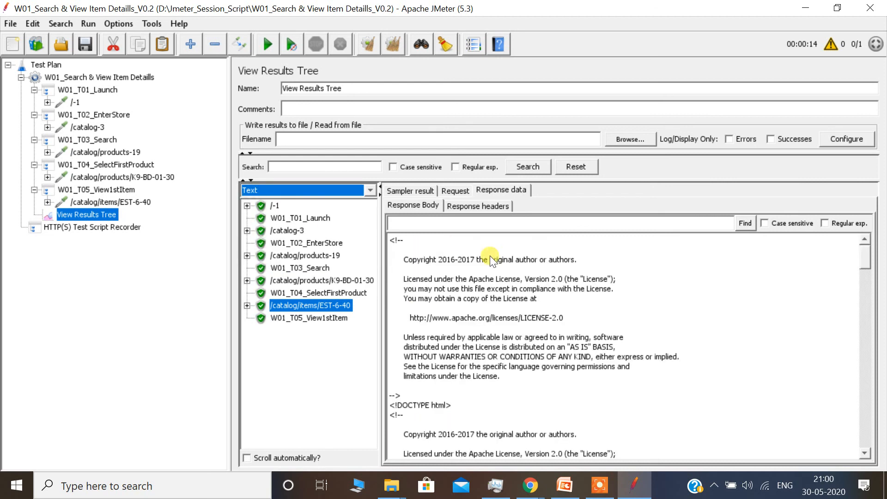
{"action": "left_click", "coordinate": [320, 189]}
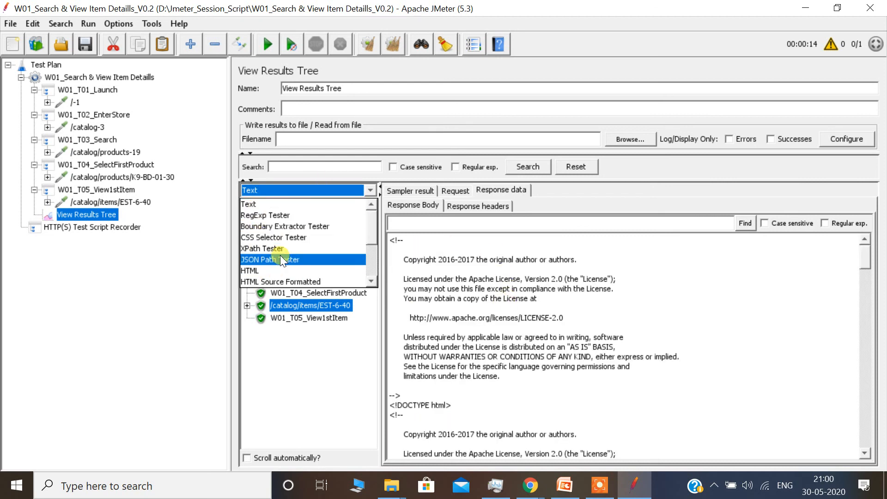
{"action": "left_click", "coordinate": [293, 203]}
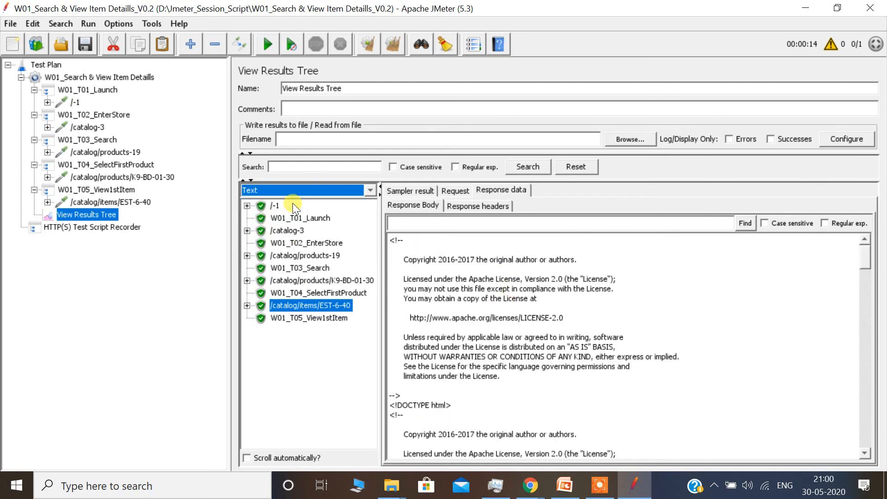
{"action": "left_click_drag", "start_coordinate": [493, 288], "coordinate": [587, 436]}
{"action": "left_click_drag", "start_coordinate": [865, 267], "coordinate": [873, 321]}
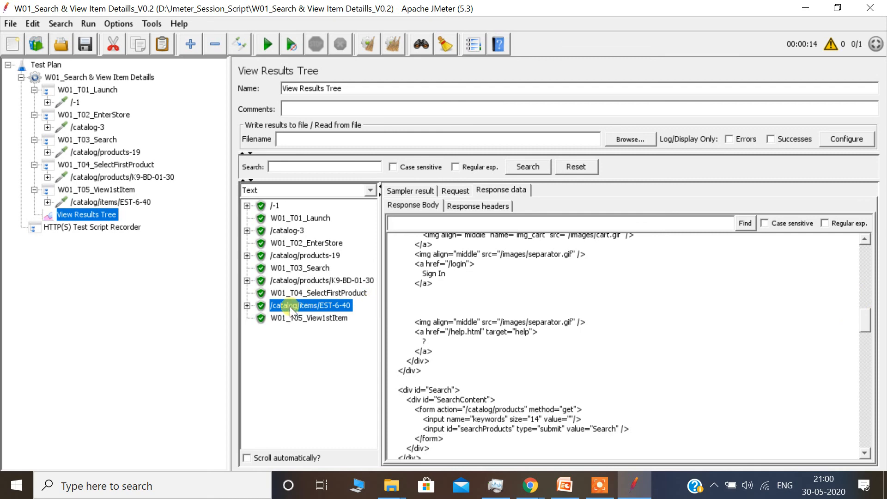
- Copy the heading "Male Adult Bulldog" from the JPetStore item page in Chrome and return to JMeter
{"action": "mouse_move", "coordinate": [531, 486]}
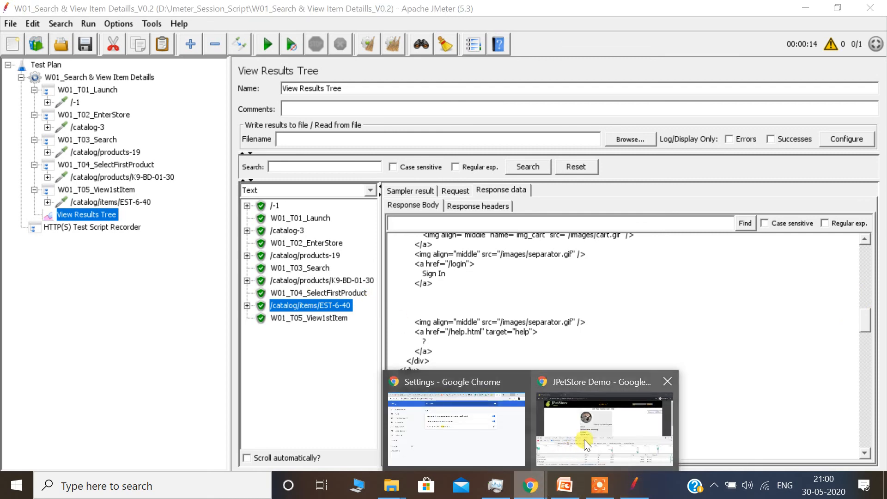
{"action": "left_click", "coordinate": [585, 440]}
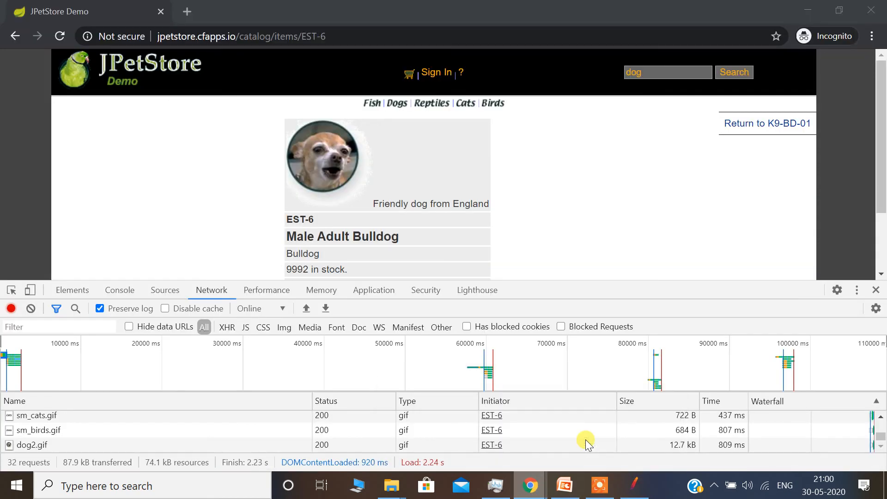
{"action": "left_click", "coordinate": [291, 239]}
{"action": "left_click_drag", "start_coordinate": [290, 239], "coordinate": [405, 240]}
{"action": "key", "text": "ctrl+c"}
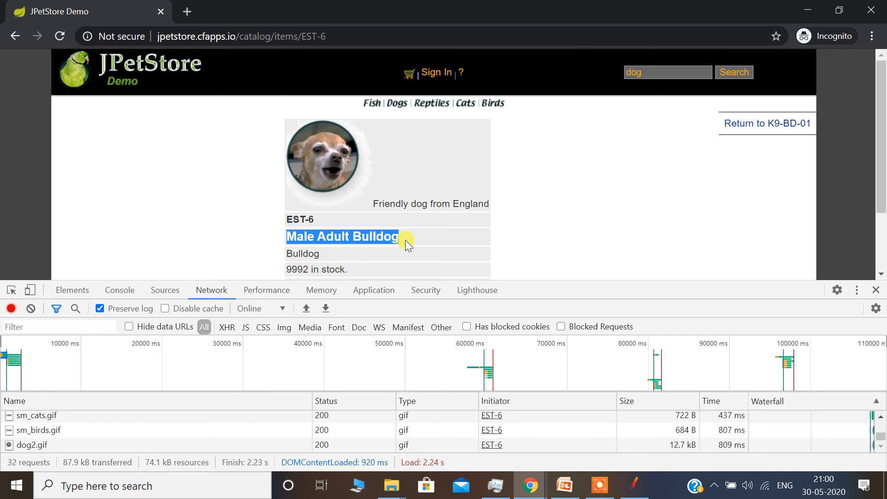
{"action": "left_click", "coordinate": [634, 485]}
{"action": "key", "text": "ctrl+f"}
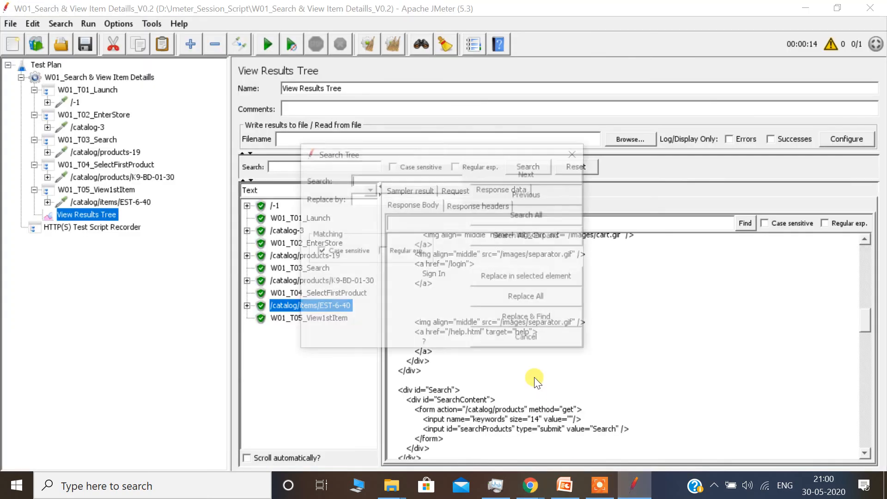
{"action": "key", "text": "ctrl+v"}
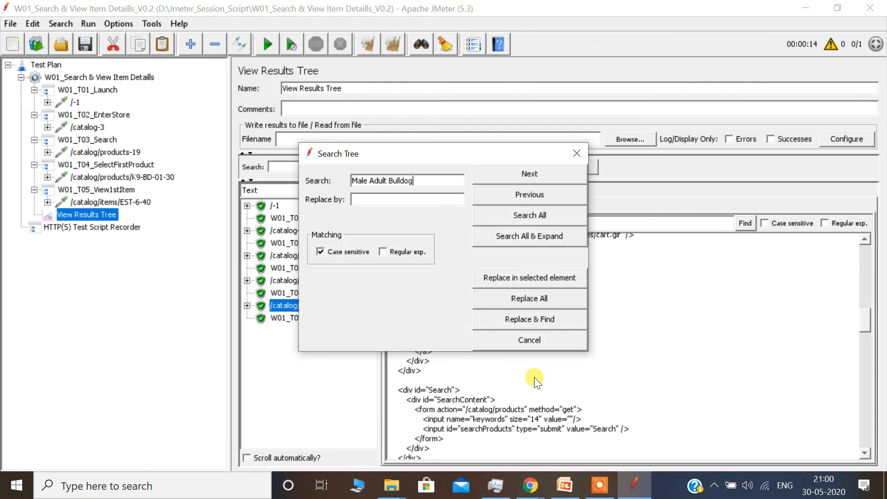
{"action": "left_click", "coordinate": [577, 153]}
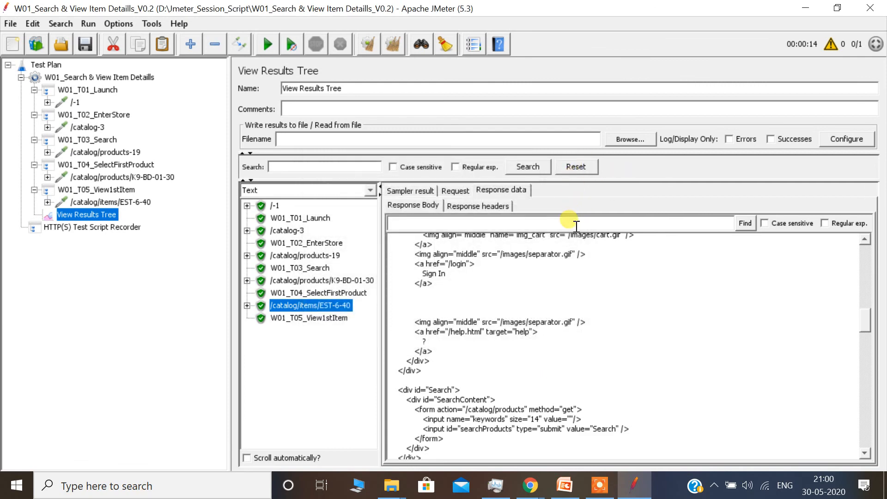
- Search the /catalog/items/EST-6-40 response body for the copied text "Male Adult Bulldog"
{"action": "key", "text": "ctrl+v"}
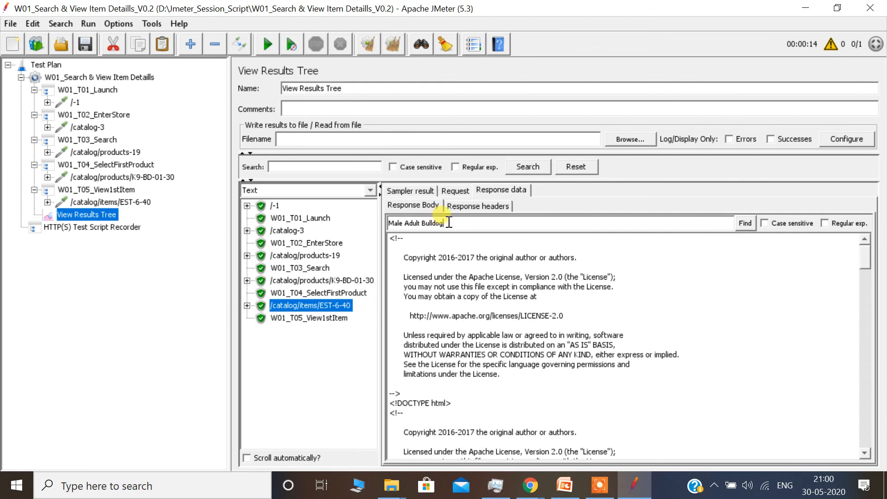
{"action": "left_click_drag", "start_coordinate": [446, 222], "coordinate": [370, 223]}
{"action": "left_click", "coordinate": [743, 229]}
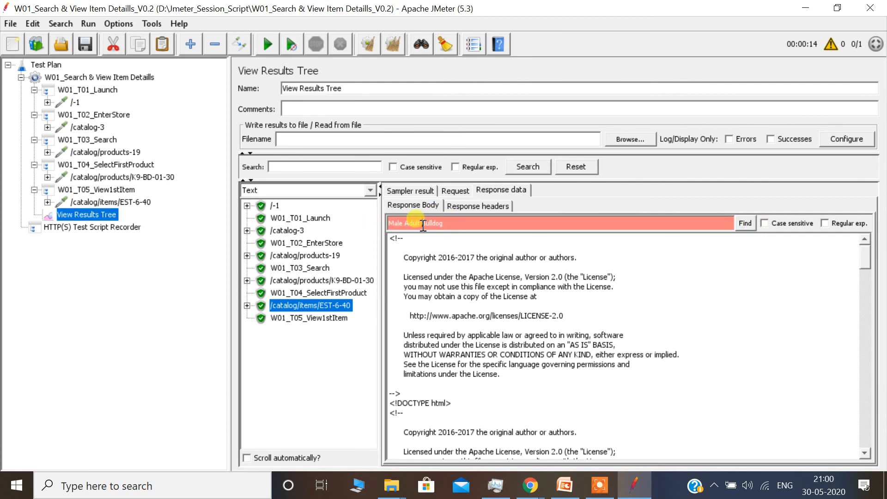
- Shorten the response body search to "Male Adult" and examine the span elements holding "Male Adult" and "Bulldog"
{"action": "left_click_drag", "start_coordinate": [423, 223], "coordinate": [389, 227]}
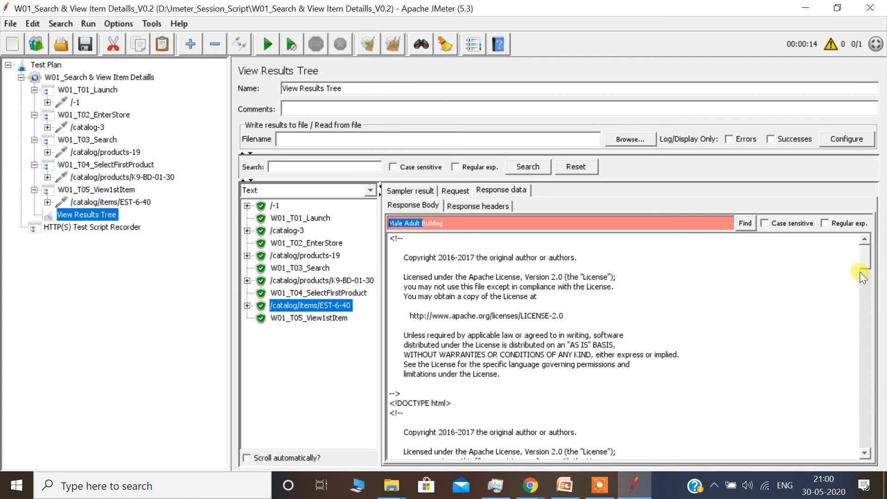
{"action": "left_click_drag", "start_coordinate": [865, 254], "coordinate": [884, 388]}
{"action": "left_click_drag", "start_coordinate": [422, 223], "coordinate": [554, 224]}
{"action": "key", "text": "BackSpace"}
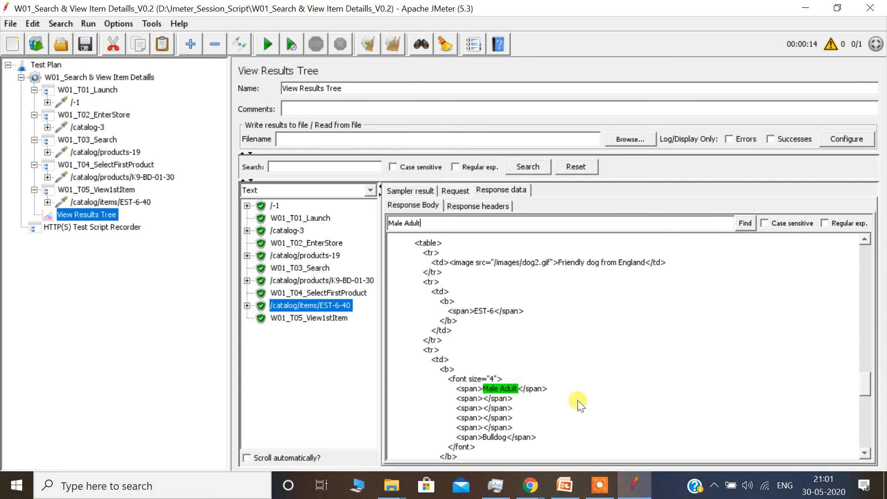
{"action": "left_click_drag", "start_coordinate": [450, 388], "coordinate": [570, 387]}
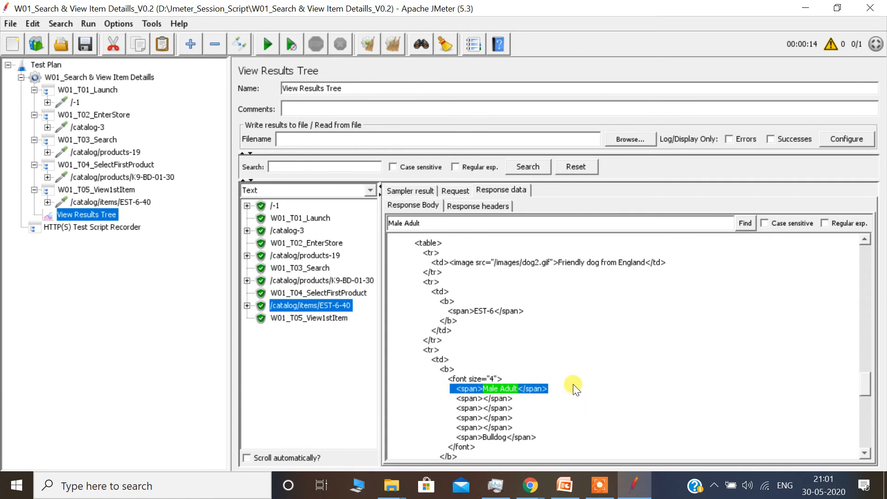
{"action": "left_click_drag", "start_coordinate": [456, 438], "coordinate": [542, 438]}
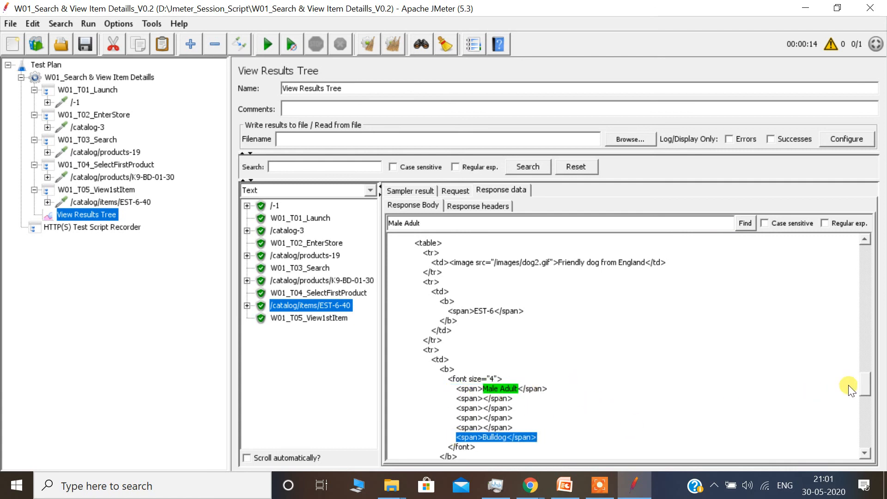
- Switch the response renderer to HTML and examine the item details shown for the /catalog/items/EST-6-40 response
{"action": "left_click_drag", "start_coordinate": [863, 384], "coordinate": [866, 393]}
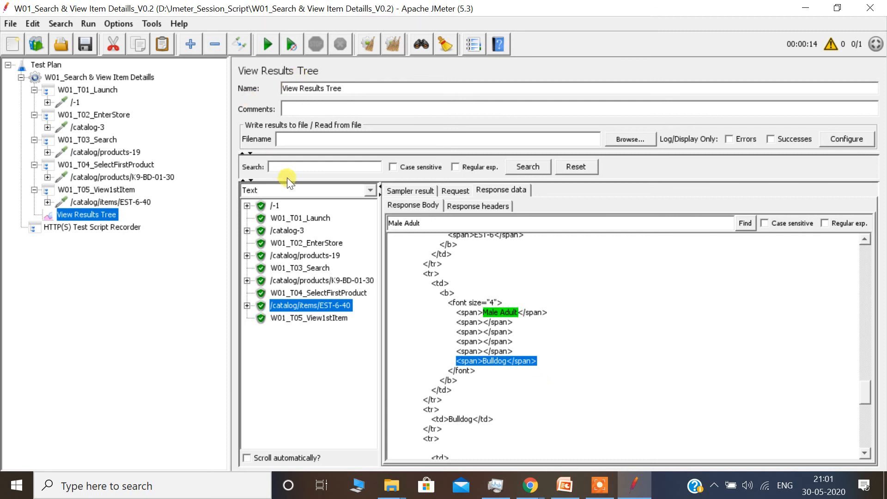
{"action": "left_click", "coordinate": [294, 189]}
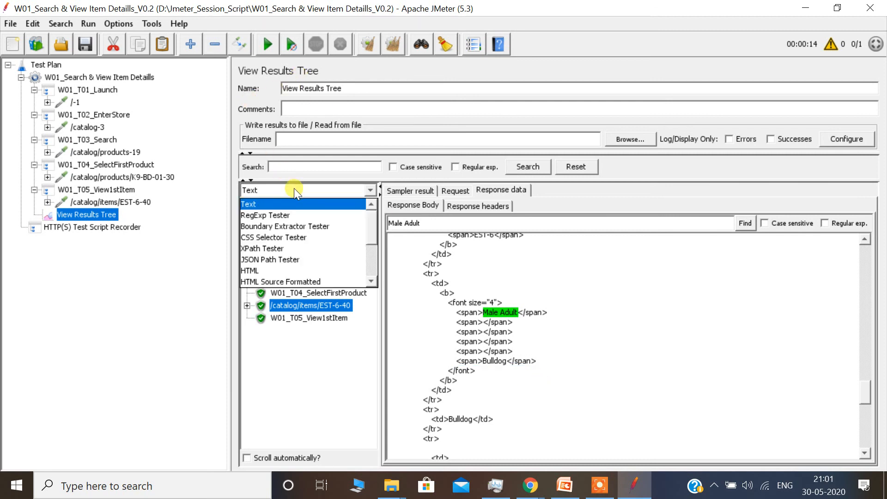
{"action": "left_click", "coordinate": [257, 273]}
{"action": "left_click_drag", "start_coordinate": [395, 290], "coordinate": [501, 365]}
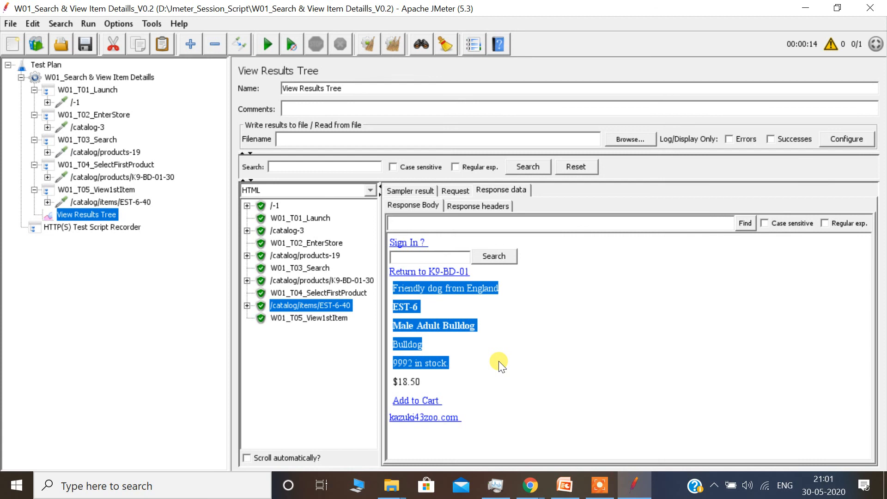
{"action": "left_click", "coordinate": [83, 77]}
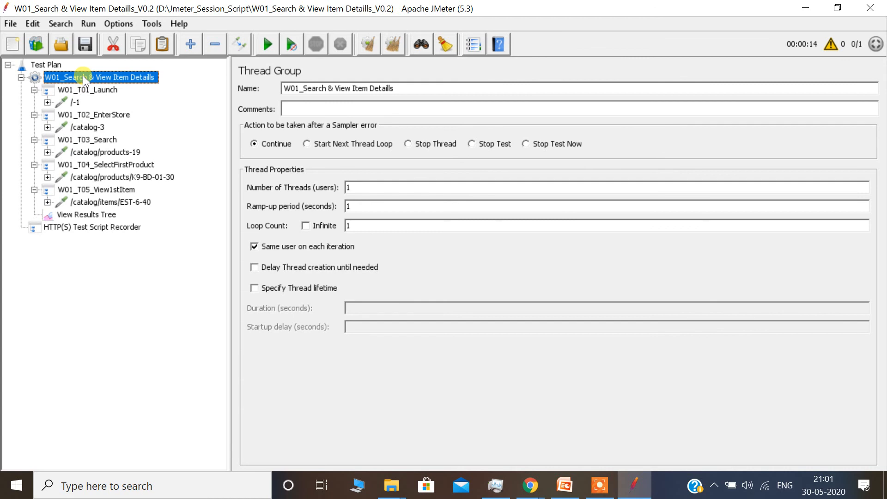
{"action": "right_click", "coordinate": [84, 78]}
{"action": "mouse_move", "coordinate": [183, 83]}
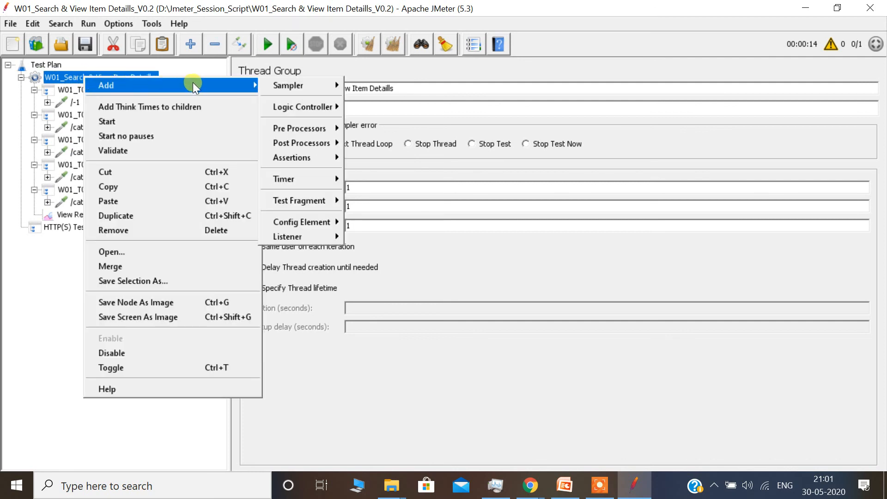
{"action": "mouse_move", "coordinate": [319, 130]}
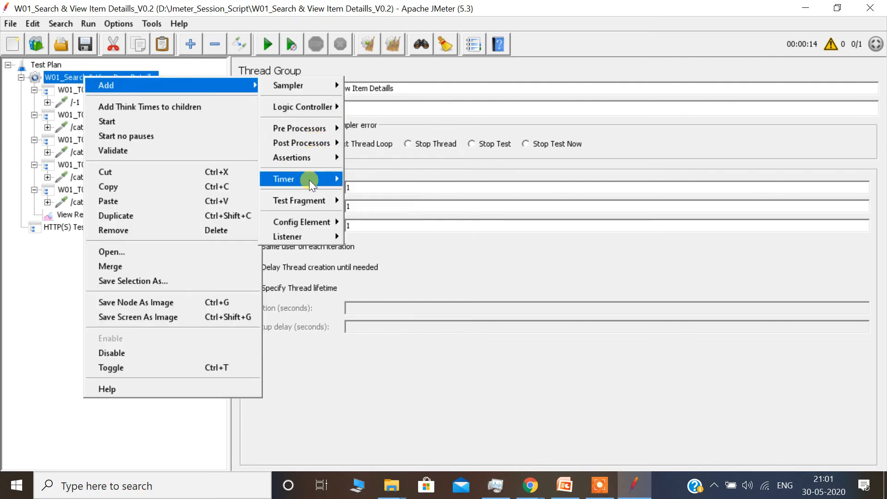
{"action": "mouse_move", "coordinate": [314, 220]}
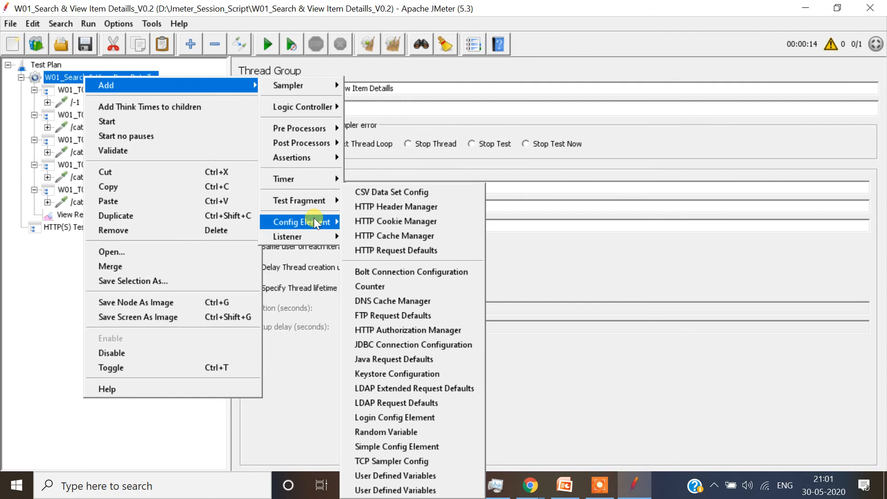
{"action": "left_click", "coordinate": [56, 78]}
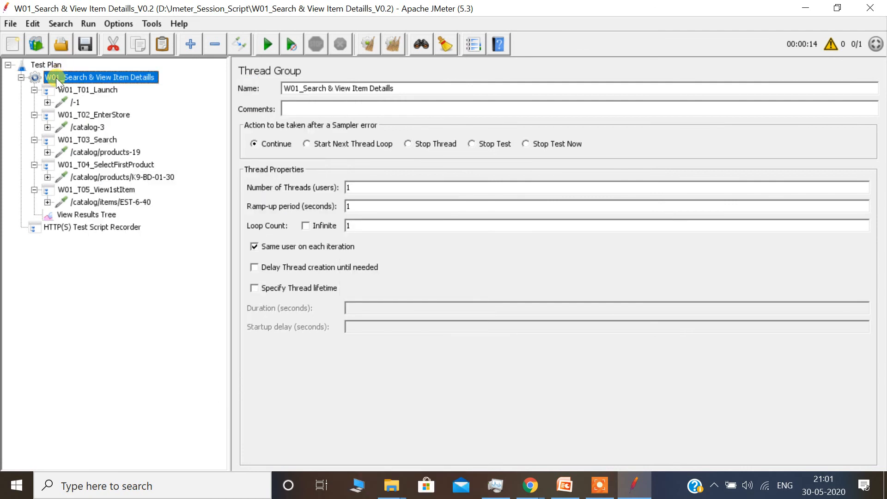
- Add an HTTP Cookie Manager to the W01 thread group and move it above W01_T01_Launch as the first element
{"action": "right_click", "coordinate": [57, 78]}
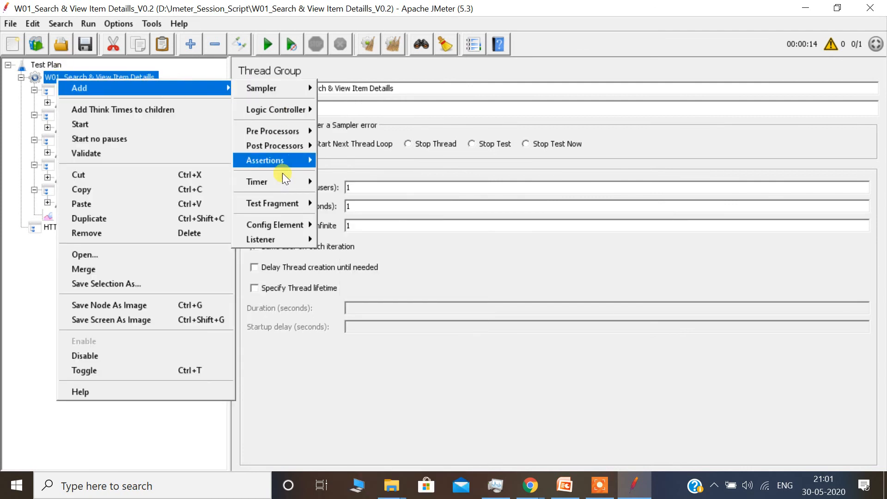
{"action": "mouse_move", "coordinate": [290, 224]}
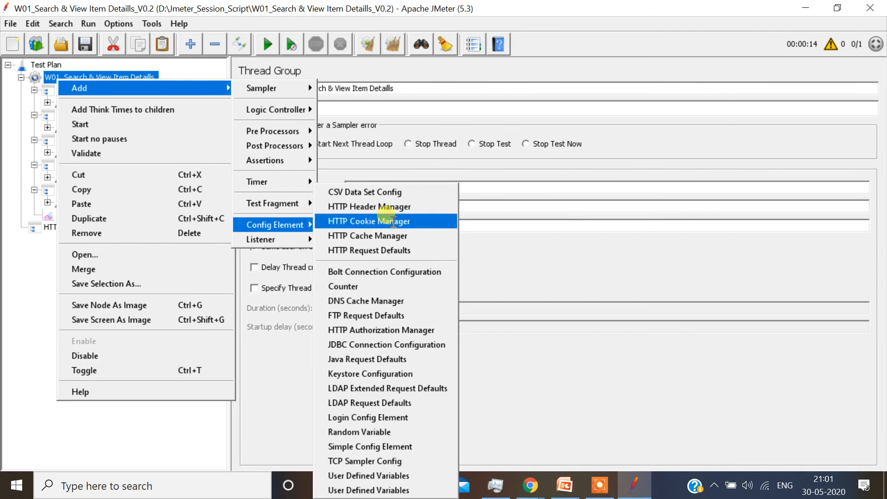
{"action": "left_click", "coordinate": [392, 221]}
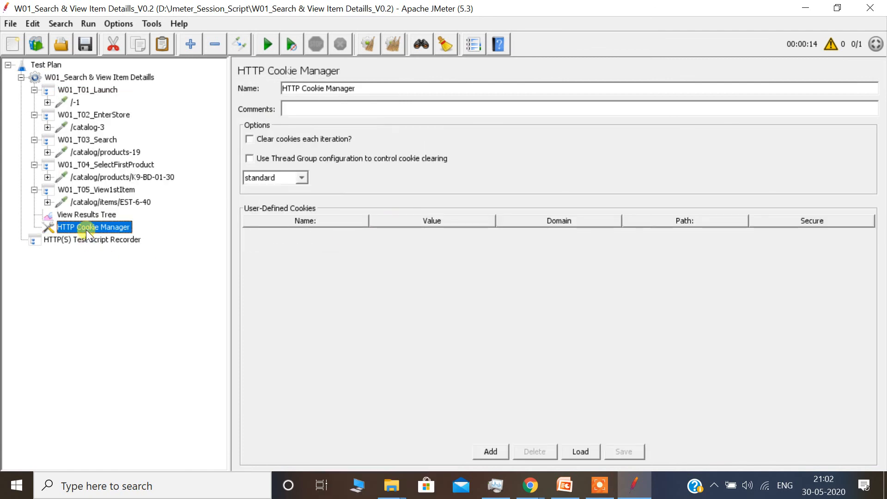
{"action": "left_click_drag", "start_coordinate": [86, 227], "coordinate": [79, 83]}
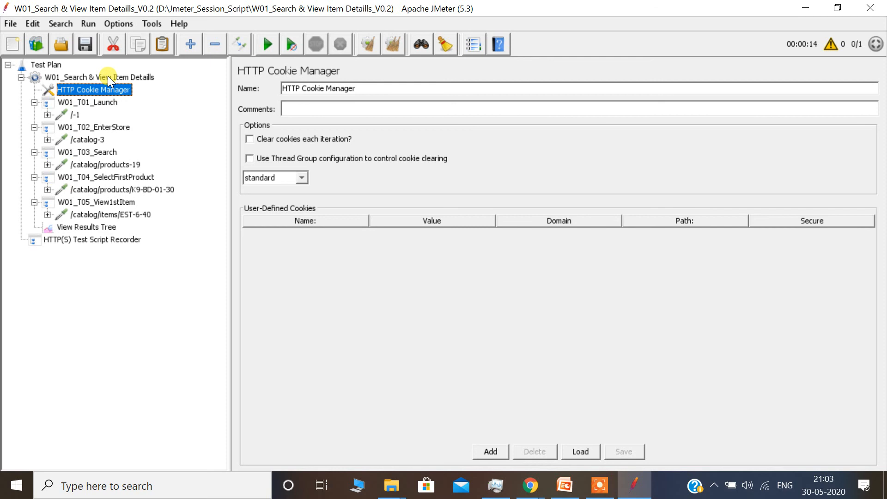
- Review the thread group's structure and the settings of W01_T01_Launch, the /catalog-3 request and View Results Tree
{"action": "left_click", "coordinate": [21, 78]}
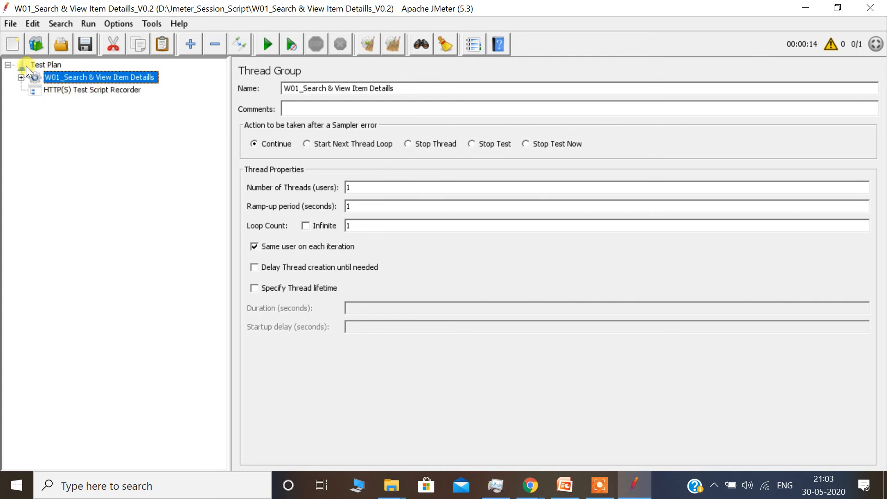
{"action": "left_click", "coordinate": [21, 77]}
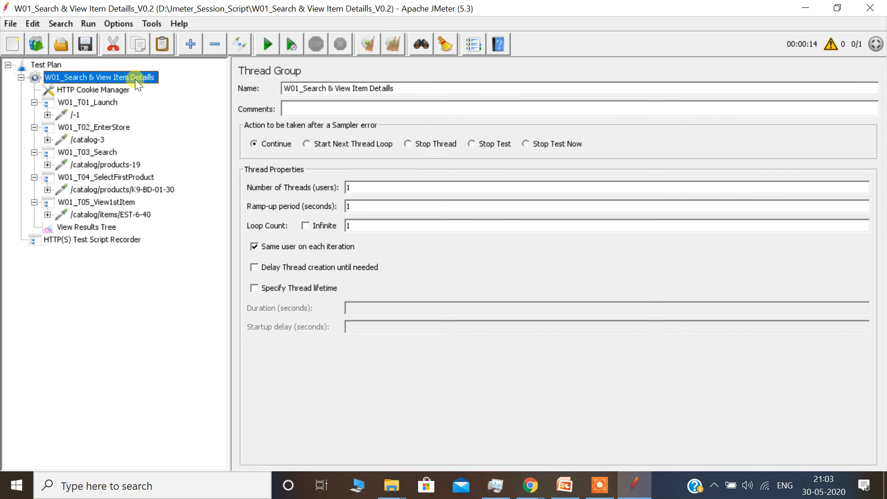
{"action": "left_click", "coordinate": [76, 104]}
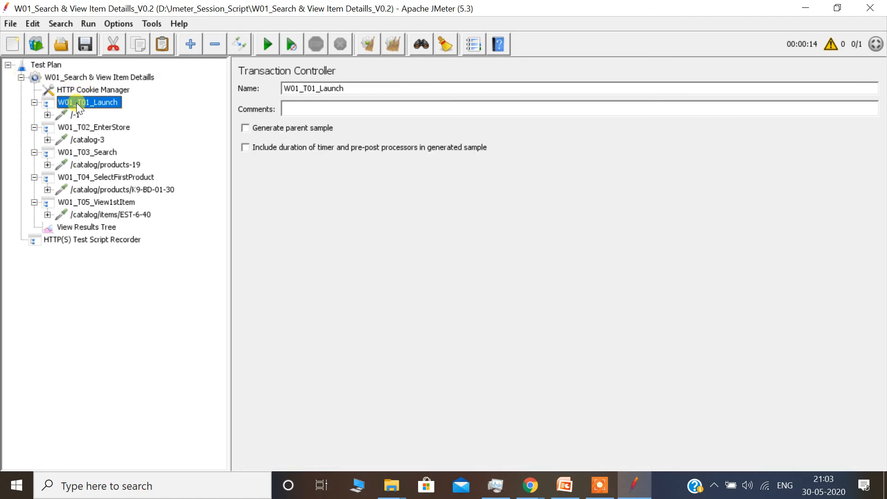
{"action": "left_click", "coordinate": [100, 80]}
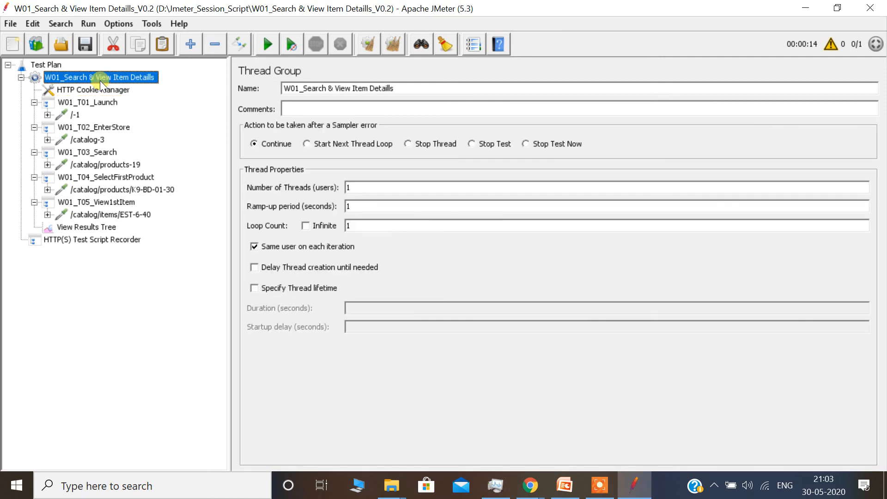
{"action": "left_click", "coordinate": [82, 139]}
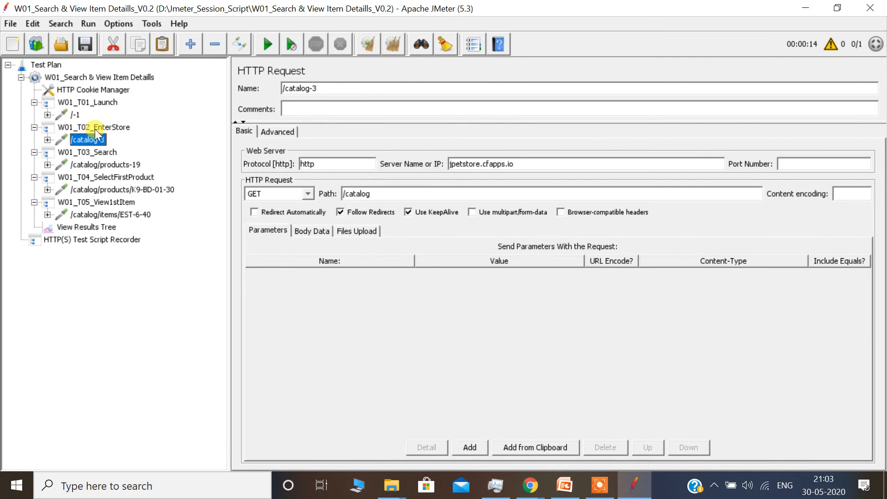
{"action": "left_click", "coordinate": [92, 229]}
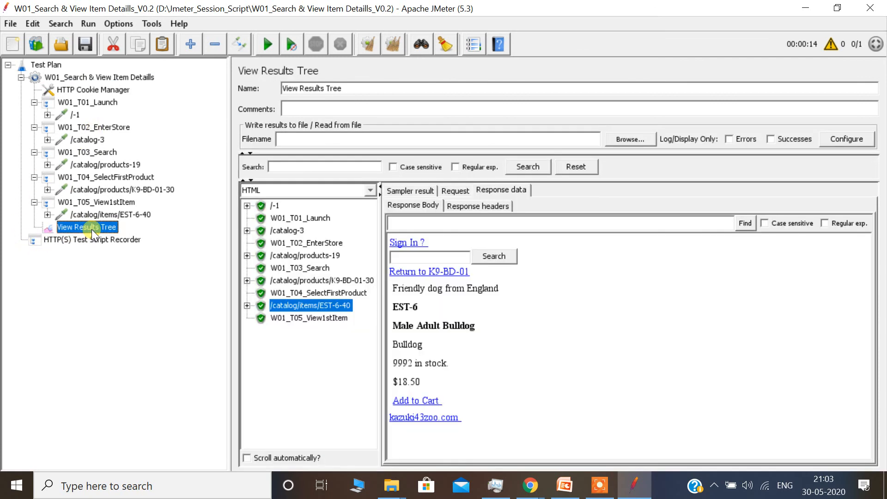
{"action": "left_click", "coordinate": [105, 77]}
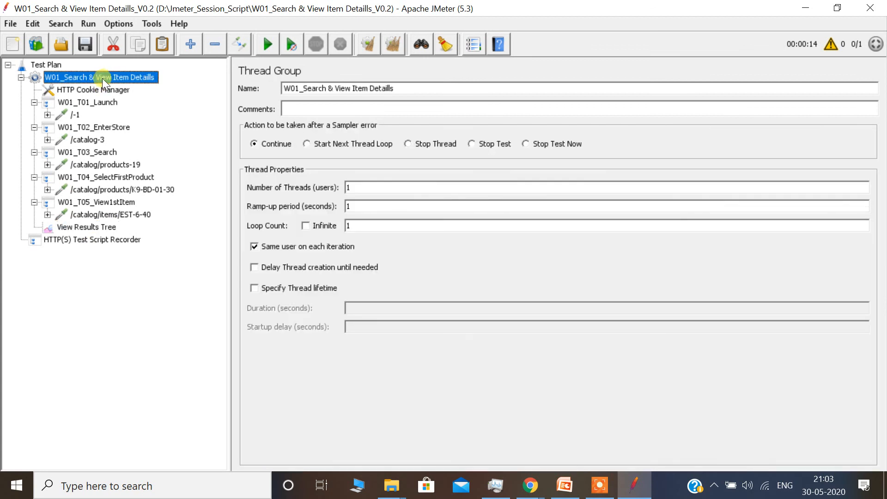
- Collapse the transaction controllers W01_T01 to W01_T05 in the test plan tree, keeping the thread group expanded
{"action": "left_click", "coordinate": [34, 102]}
{"action": "left_click", "coordinate": [35, 114]}
{"action": "left_click", "coordinate": [34, 127]}
{"action": "left_click", "coordinate": [34, 139]}
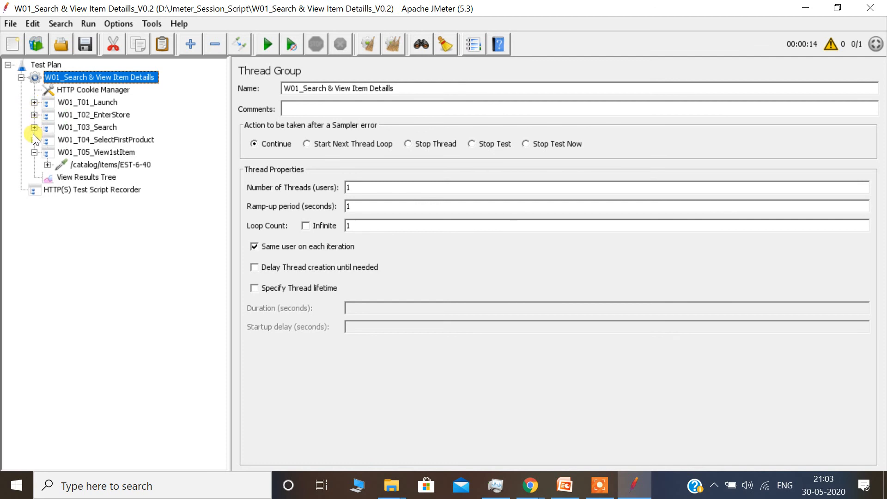
{"action": "left_click", "coordinate": [33, 151]}
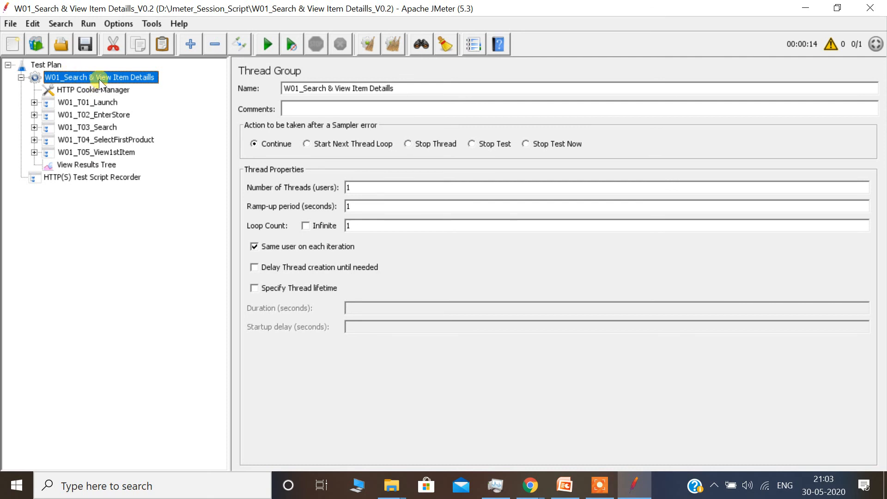
{"action": "left_click", "coordinate": [21, 77]}
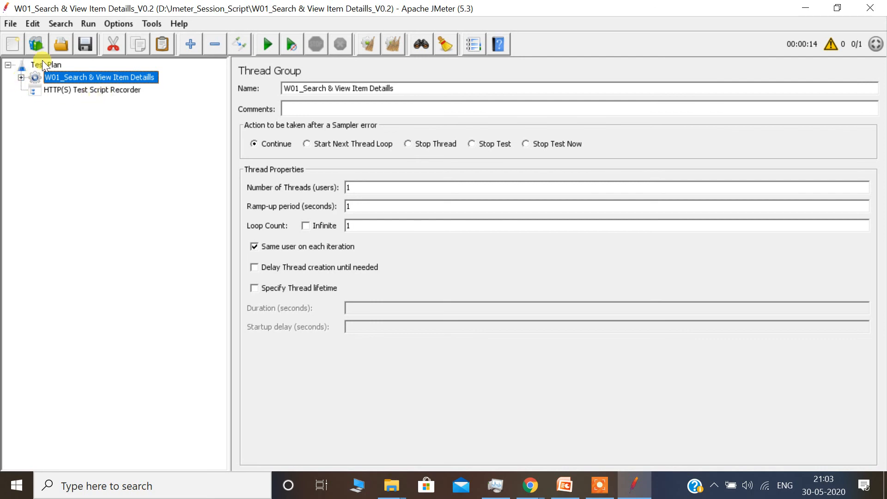
{"action": "left_click", "coordinate": [21, 78]}
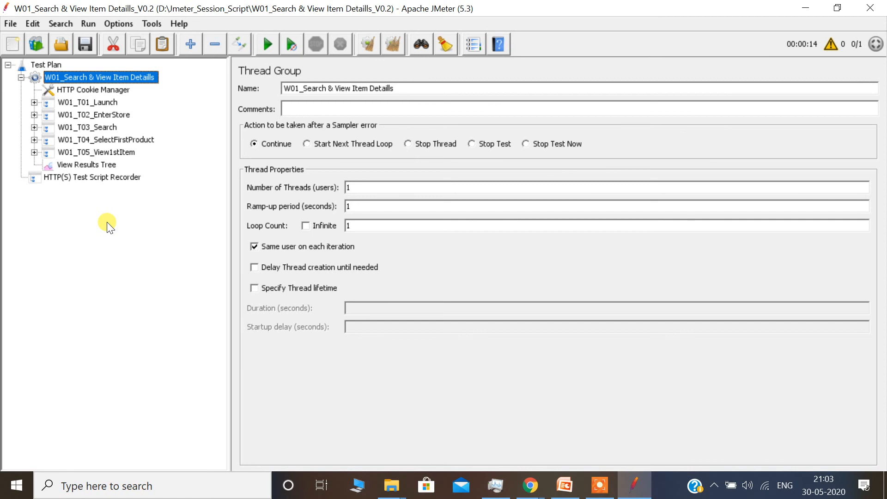
- Check the cookie information in the request bodies of the /catalog/items/EST-6-40 and /catalog/products/K9-BD-01-30 samples in View Results Tree
{"action": "left_click", "coordinate": [88, 163]}
{"action": "left_click", "coordinate": [455, 191]}
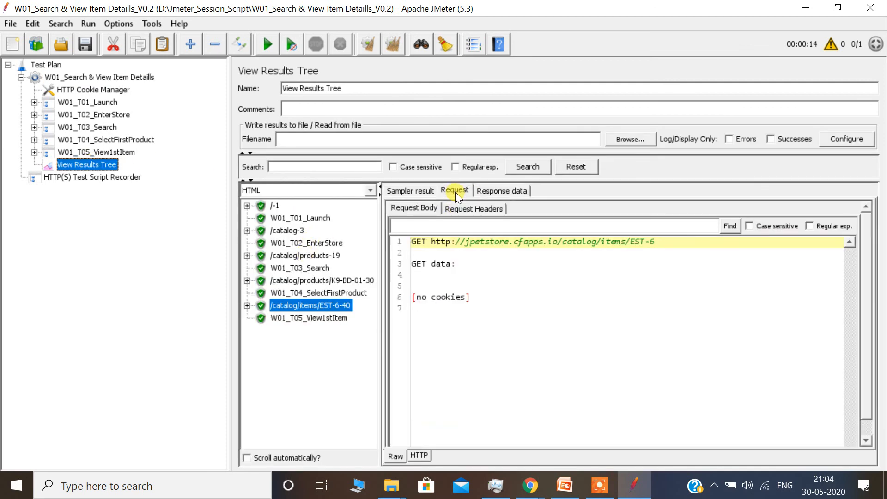
{"action": "left_click_drag", "start_coordinate": [415, 299], "coordinate": [523, 301]}
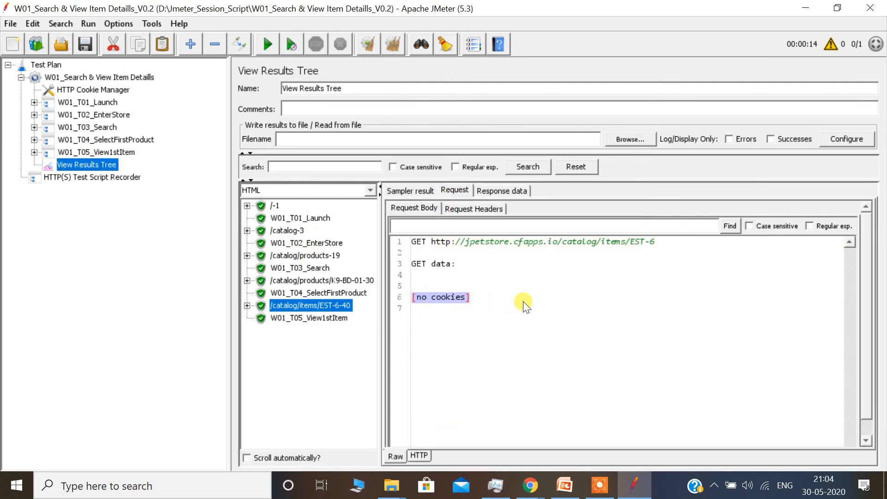
{"action": "left_click", "coordinate": [290, 271]}
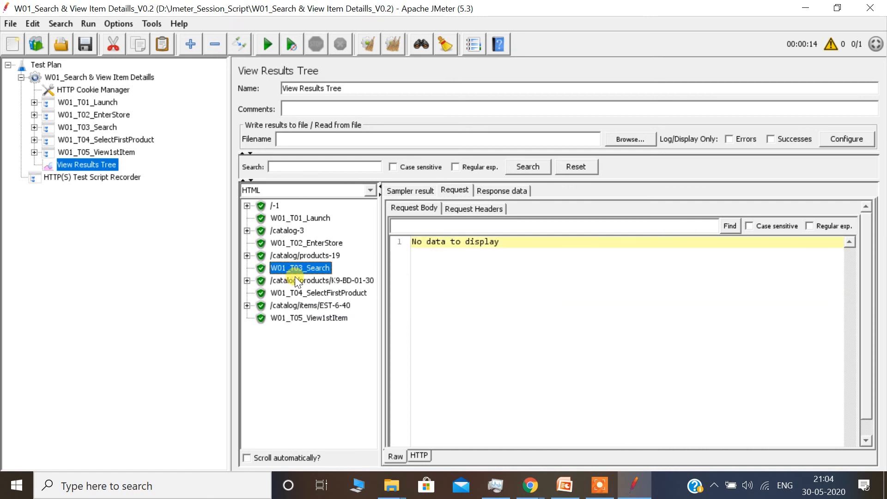
{"action": "left_click", "coordinate": [296, 277]}
{"action": "left_click_drag", "start_coordinate": [422, 296], "coordinate": [494, 301]}
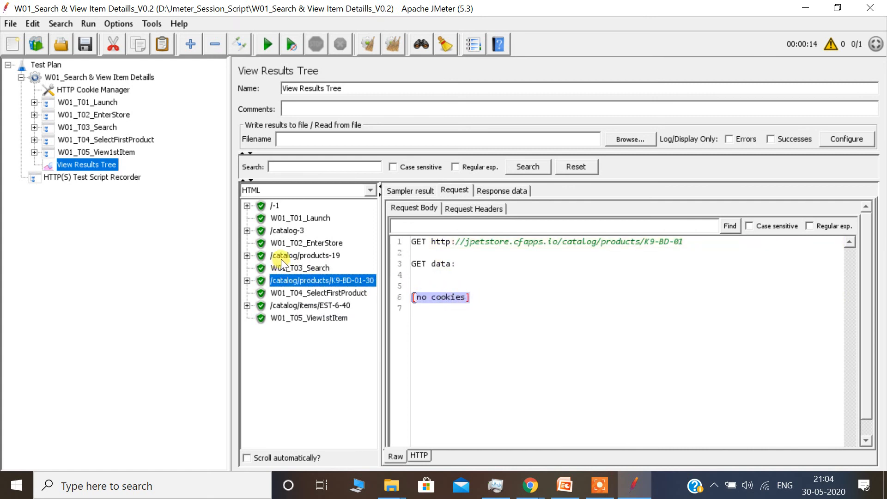
- Clear the previous results from View Results Tree and rerun the script with the HTTP Cookie Manager in place
{"action": "left_click", "coordinate": [92, 90]}
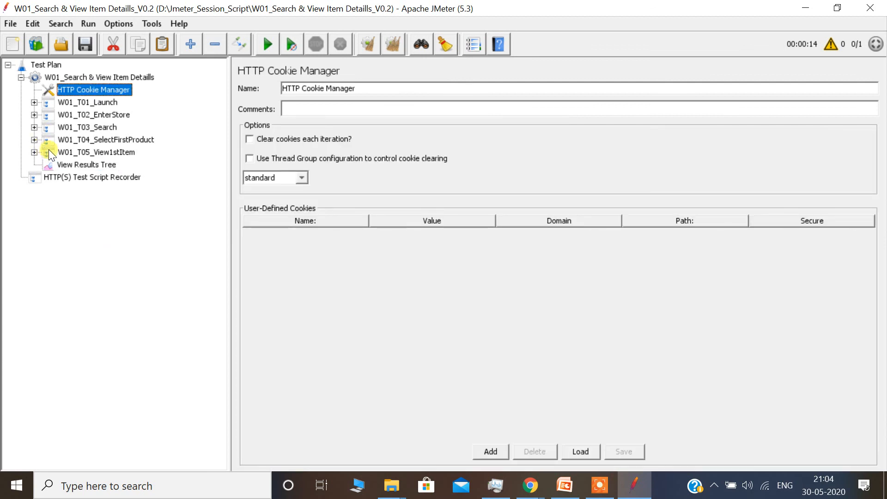
{"action": "left_click", "coordinate": [87, 166]}
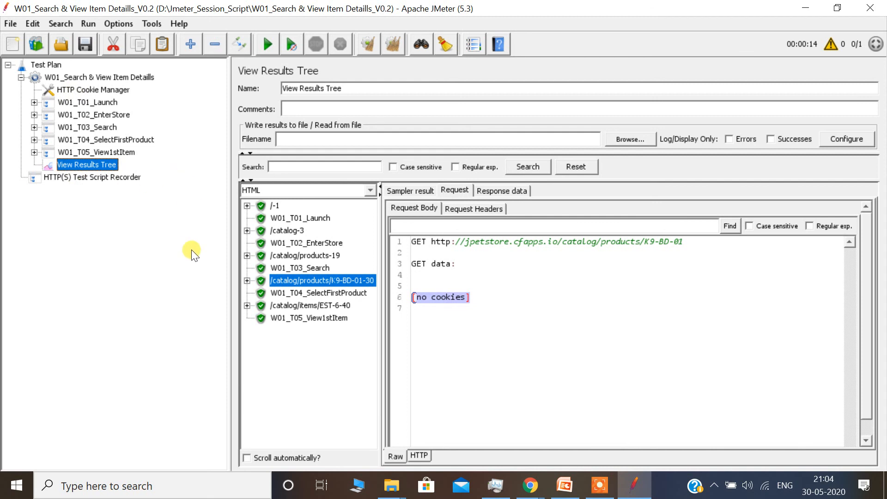
{"action": "left_click", "coordinate": [373, 49]}
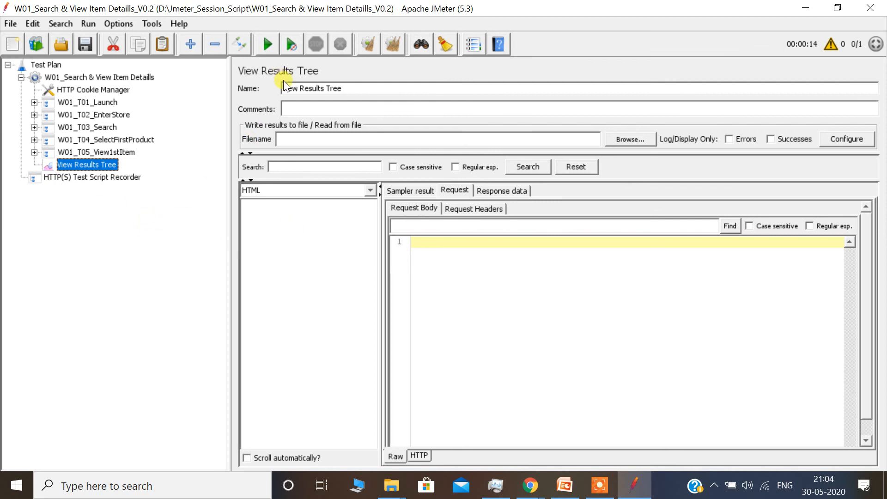
{"action": "left_click", "coordinate": [268, 44]}
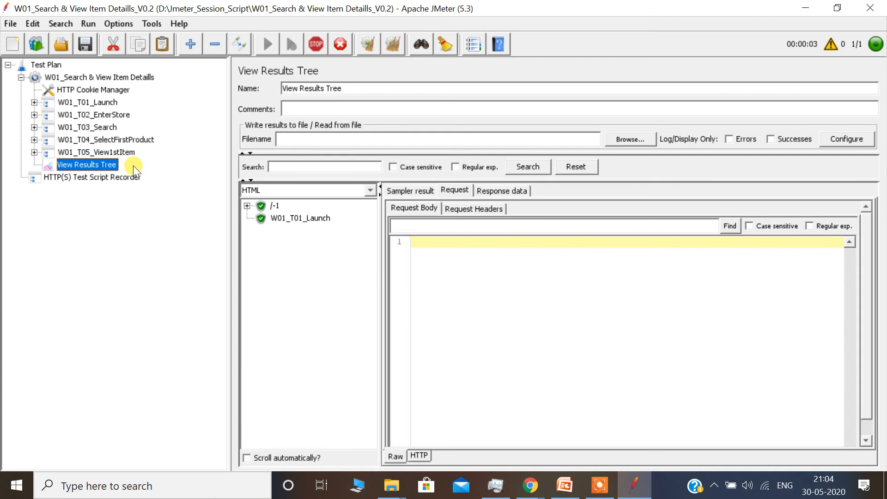
- Compare the cookie data in the new request bodies of the /-1, /catalog-3 and /catalog/products-19 samples
{"action": "left_click", "coordinate": [99, 92]}
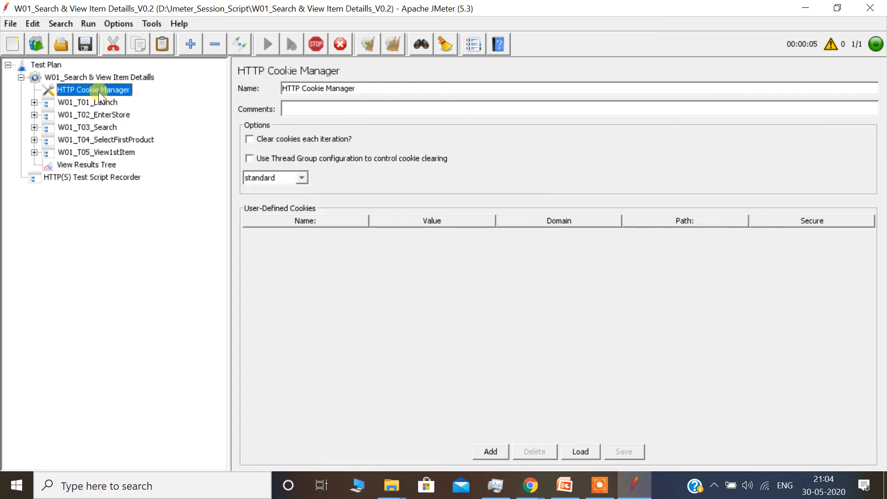
{"action": "left_click", "coordinate": [98, 164]}
{"action": "left_click", "coordinate": [273, 205]}
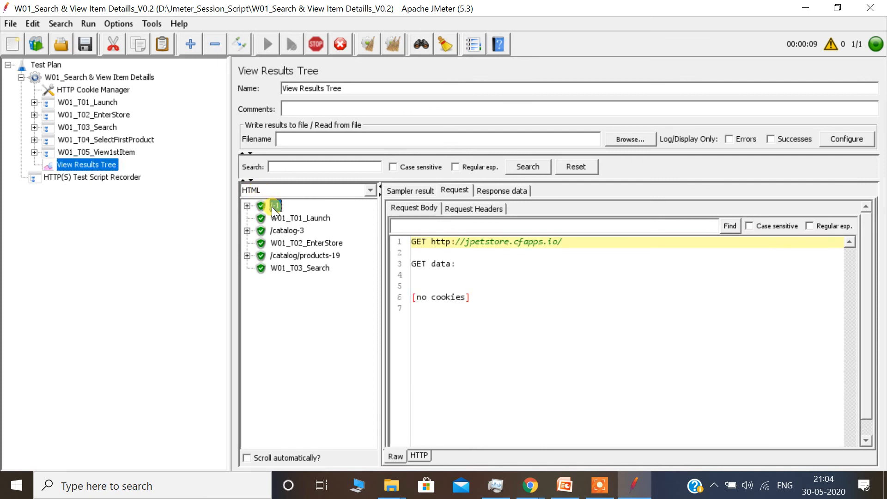
{"action": "left_click", "coordinate": [285, 229]}
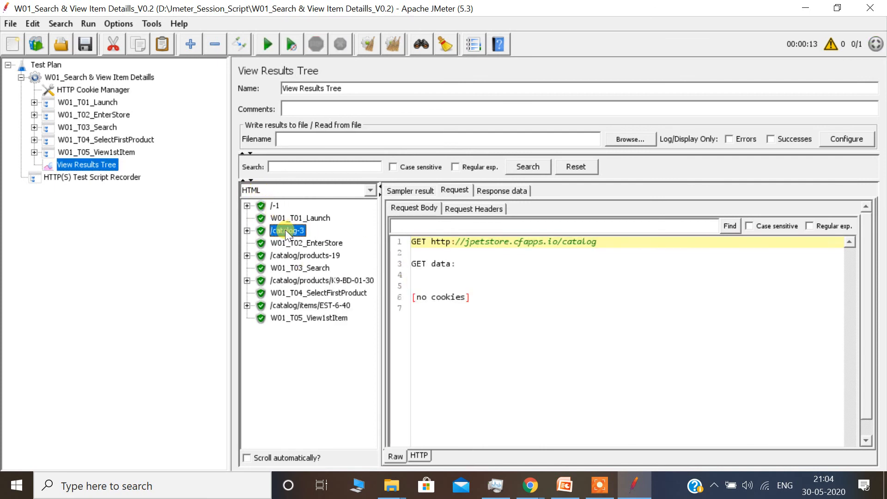
{"action": "left_click", "coordinate": [298, 257]}
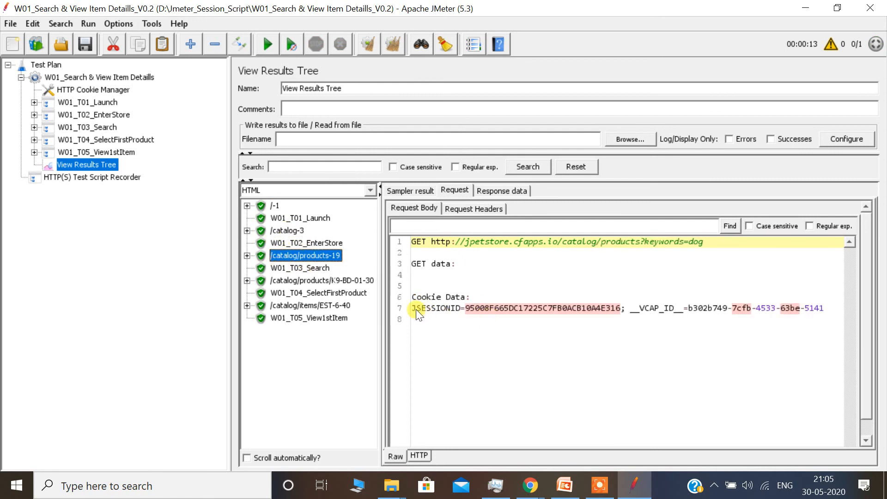
- Examine the JSESSIONID and __VCAP_ID__ cookies in the request body of the /catalog/products-19 sample
{"action": "left_click_drag", "start_coordinate": [414, 309], "coordinate": [557, 308]}
{"action": "left_click_drag", "start_coordinate": [632, 308], "coordinate": [647, 308]}
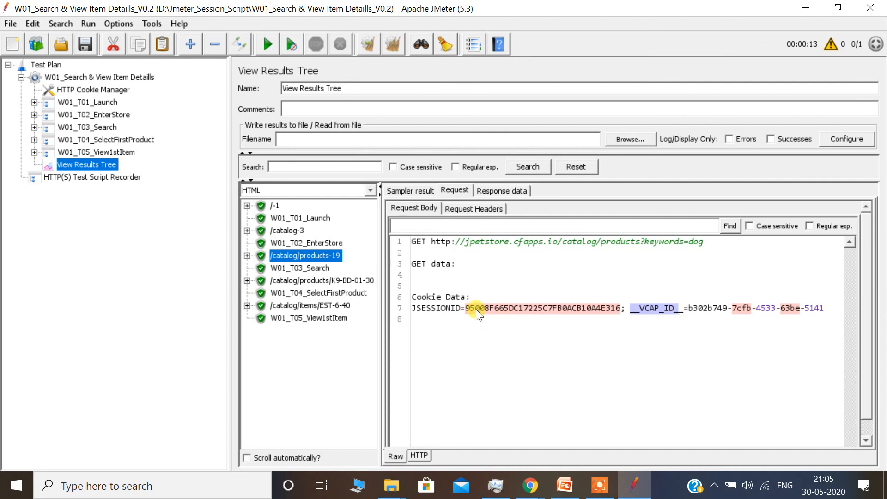
{"action": "left_click_drag", "start_coordinate": [464, 306], "coordinate": [475, 306]}
{"action": "left_click_drag", "start_coordinate": [569, 309], "coordinate": [624, 312]}
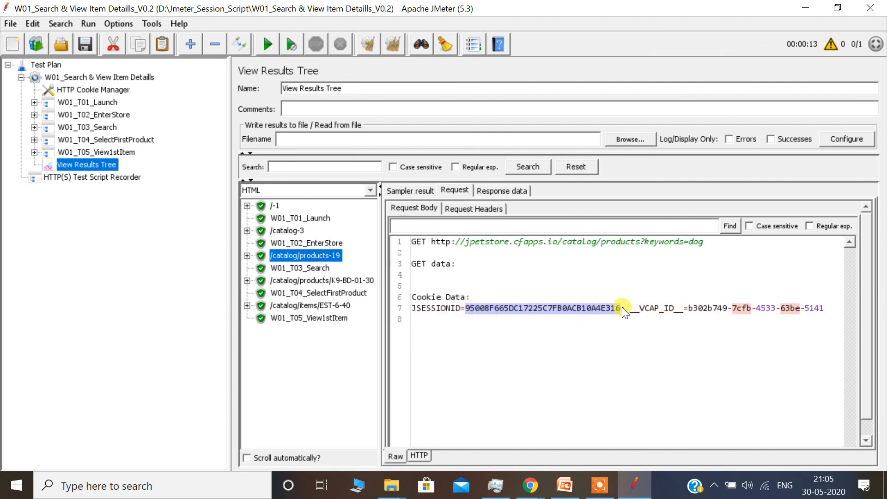
{"action": "left_click_drag", "start_coordinate": [411, 297], "coordinate": [487, 306]}
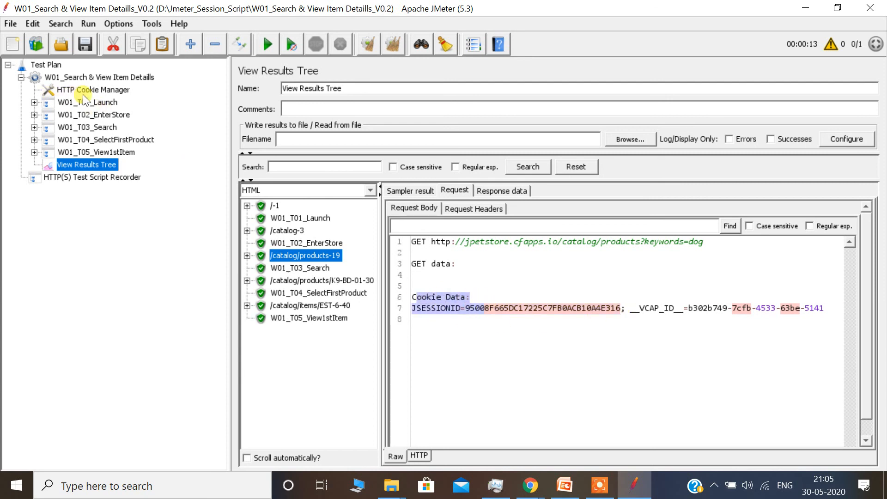
- Check the cookie data in the new request bodies of the /catalog/products/K9-BD-01-30 and /catalog/items/EST-6-40 samples
{"action": "left_click", "coordinate": [299, 280]}
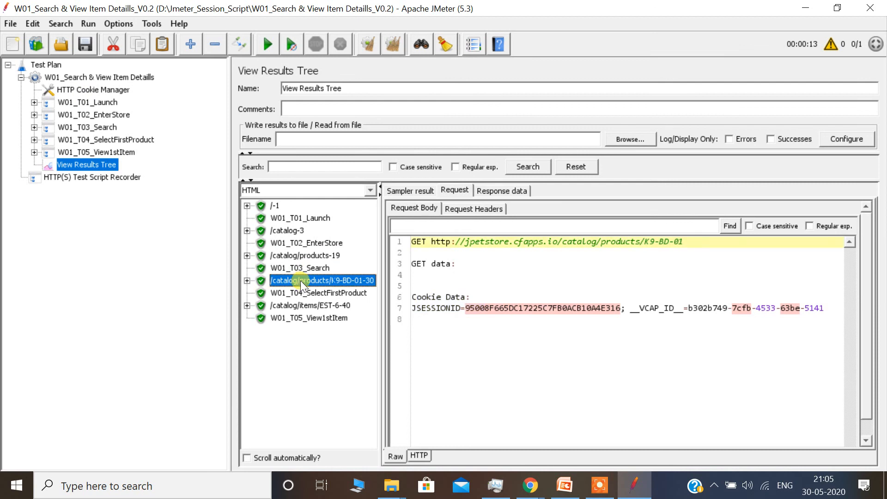
{"action": "left_click_drag", "start_coordinate": [452, 308], "coordinate": [707, 347]}
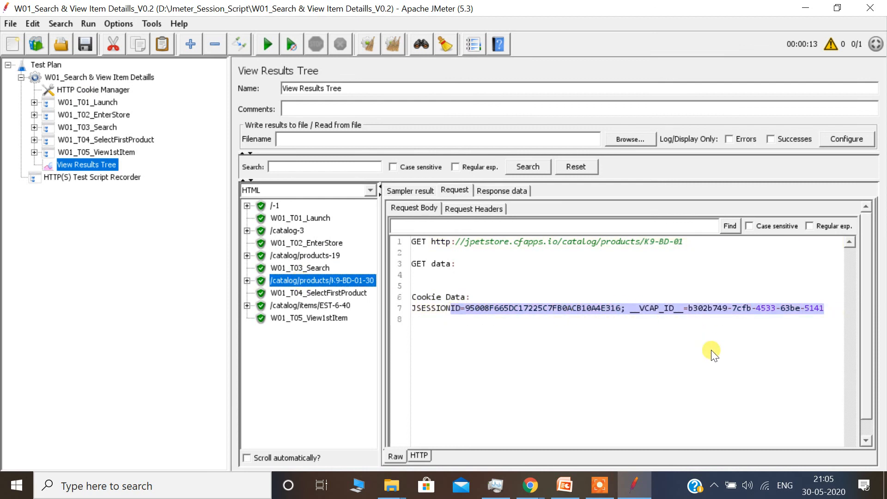
{"action": "left_click", "coordinate": [323, 305]}
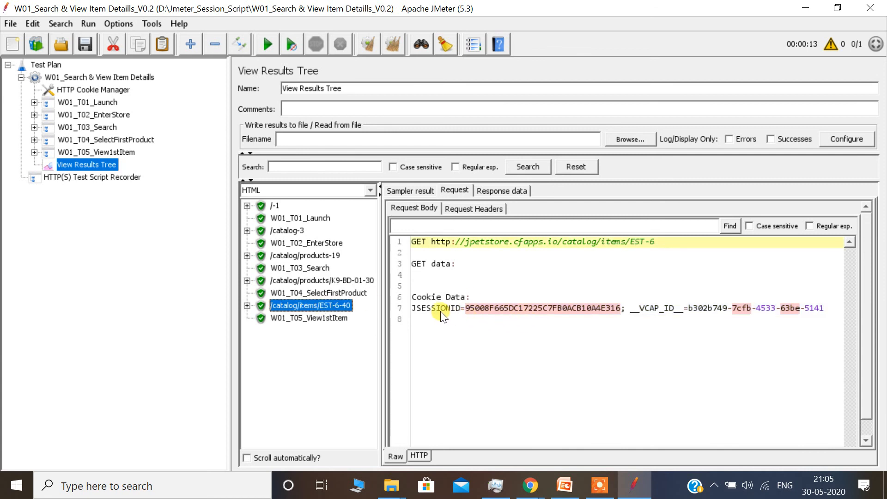
{"action": "left_click_drag", "start_coordinate": [426, 298], "coordinate": [809, 356]}
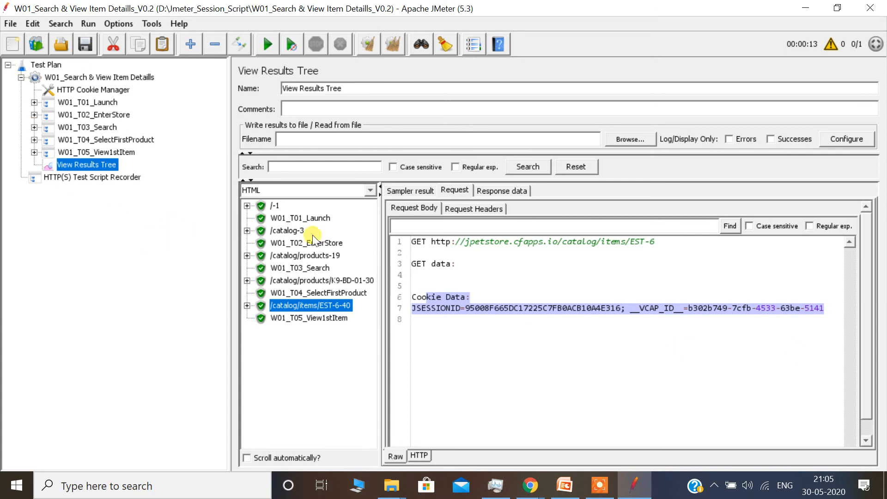
- Switch to the PowerPoint presentation on recording a JMeter script and show the Script Preparation Process slide
{"action": "left_click", "coordinate": [564, 488]}
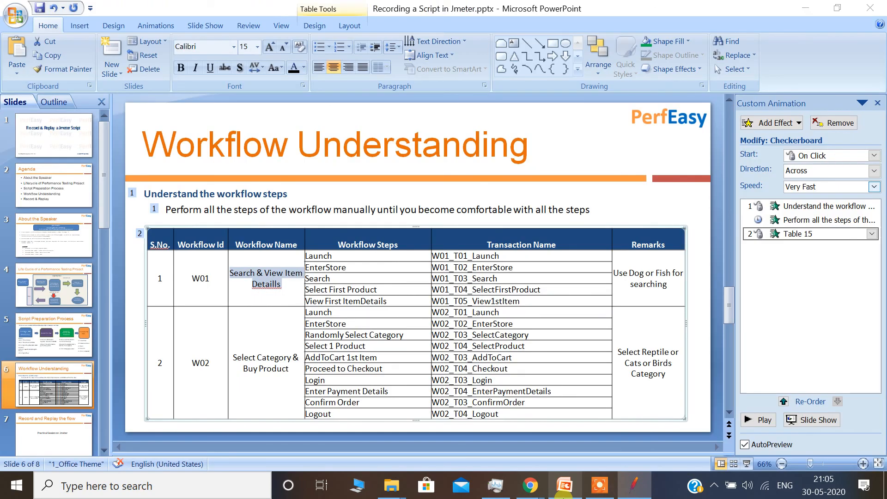
{"action": "left_click", "coordinate": [46, 432]}
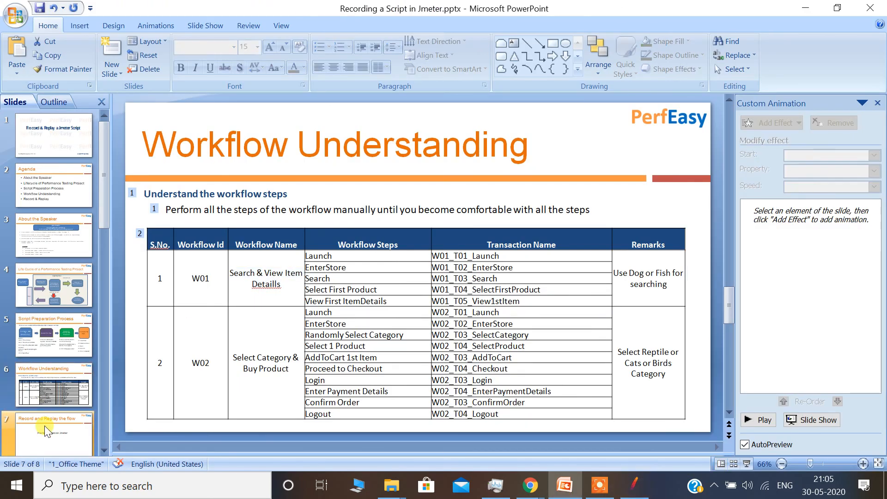
{"action": "left_click", "coordinate": [41, 341]}
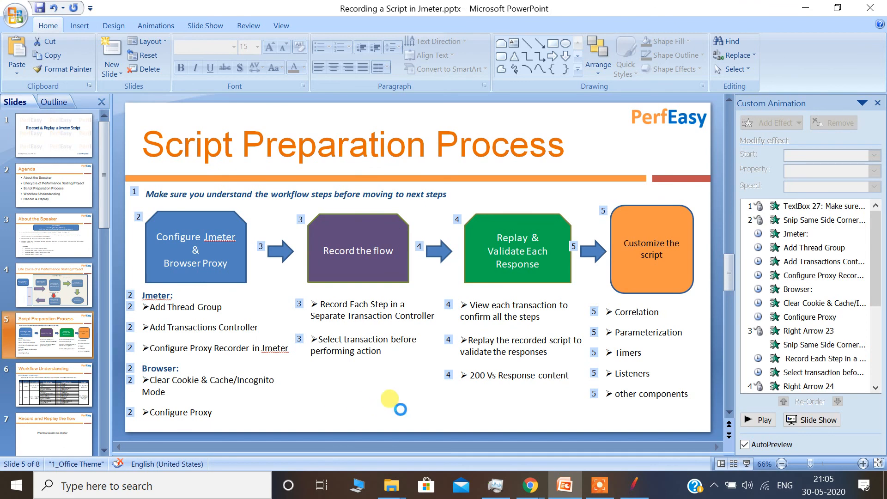
- Review the workflow-understanding note, the Configure Jmeter & Browser Proxy stage and the Record the flow stage on the slide
{"action": "triple_click", "coordinate": [185, 195]}
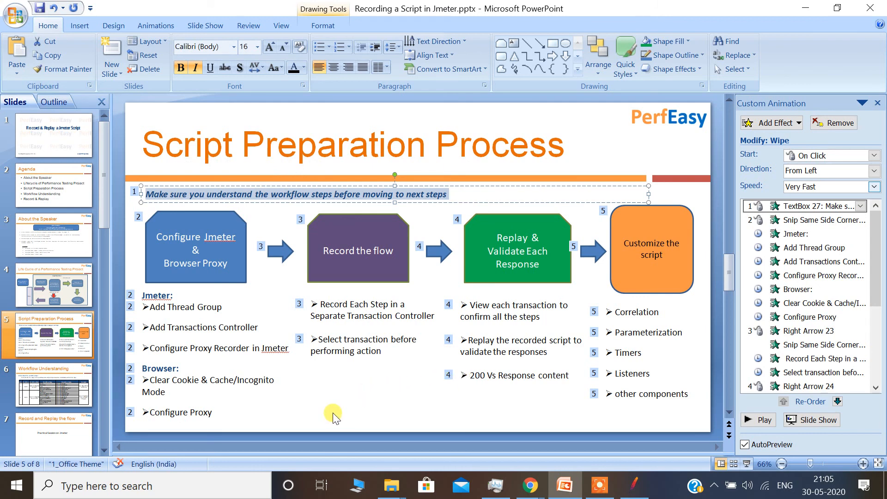
{"action": "left_click", "coordinate": [185, 224]}
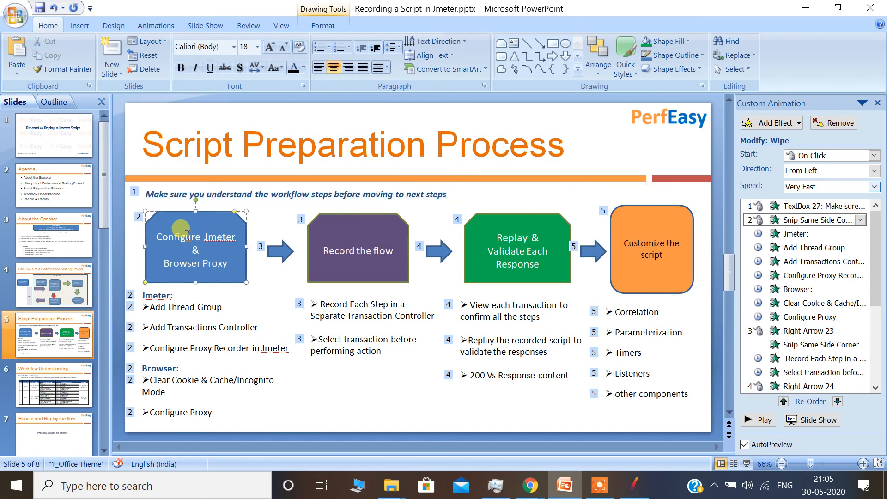
{"action": "left_click", "coordinate": [168, 239]}
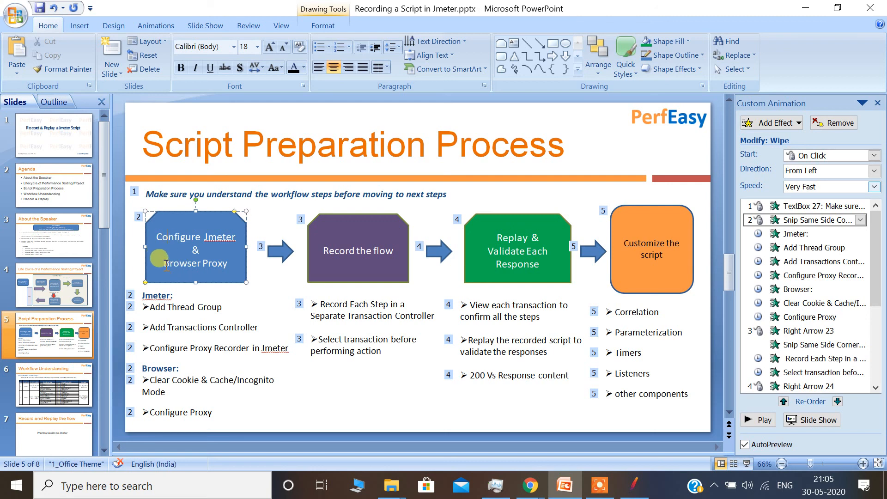
{"action": "left_click_drag", "start_coordinate": [163, 263], "coordinate": [248, 275]}
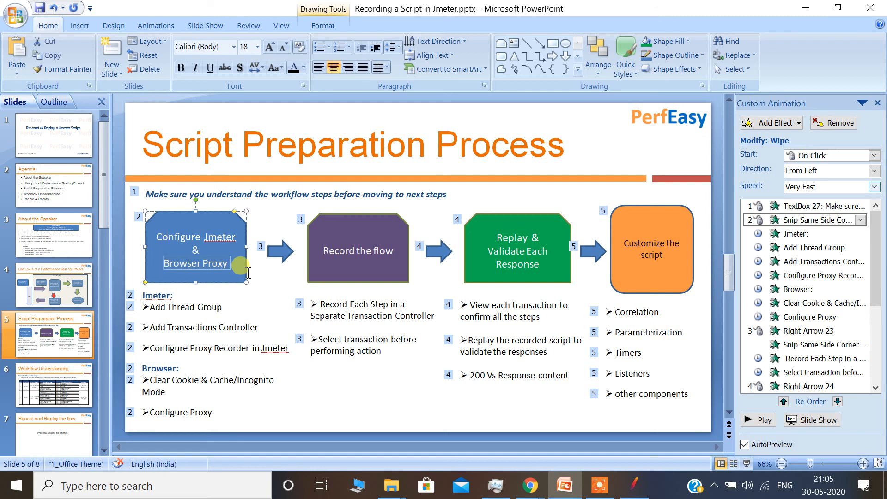
{"action": "left_click", "coordinate": [344, 372]}
{"action": "left_click", "coordinate": [377, 215]}
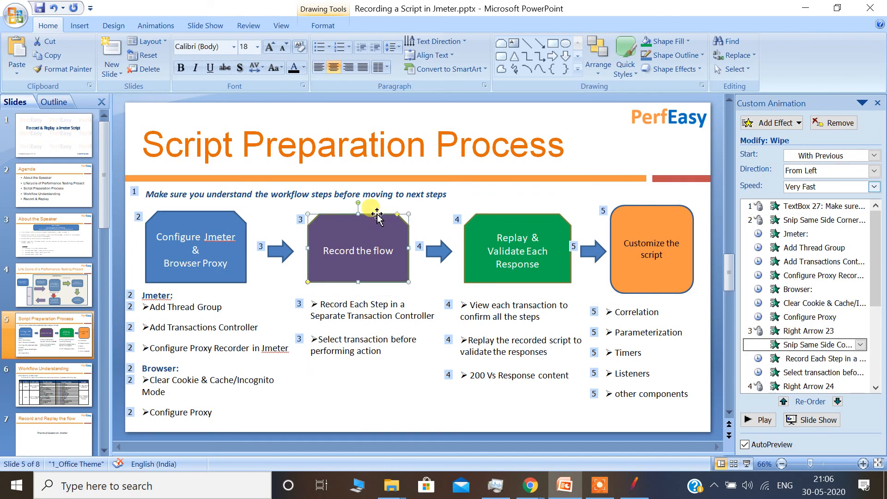